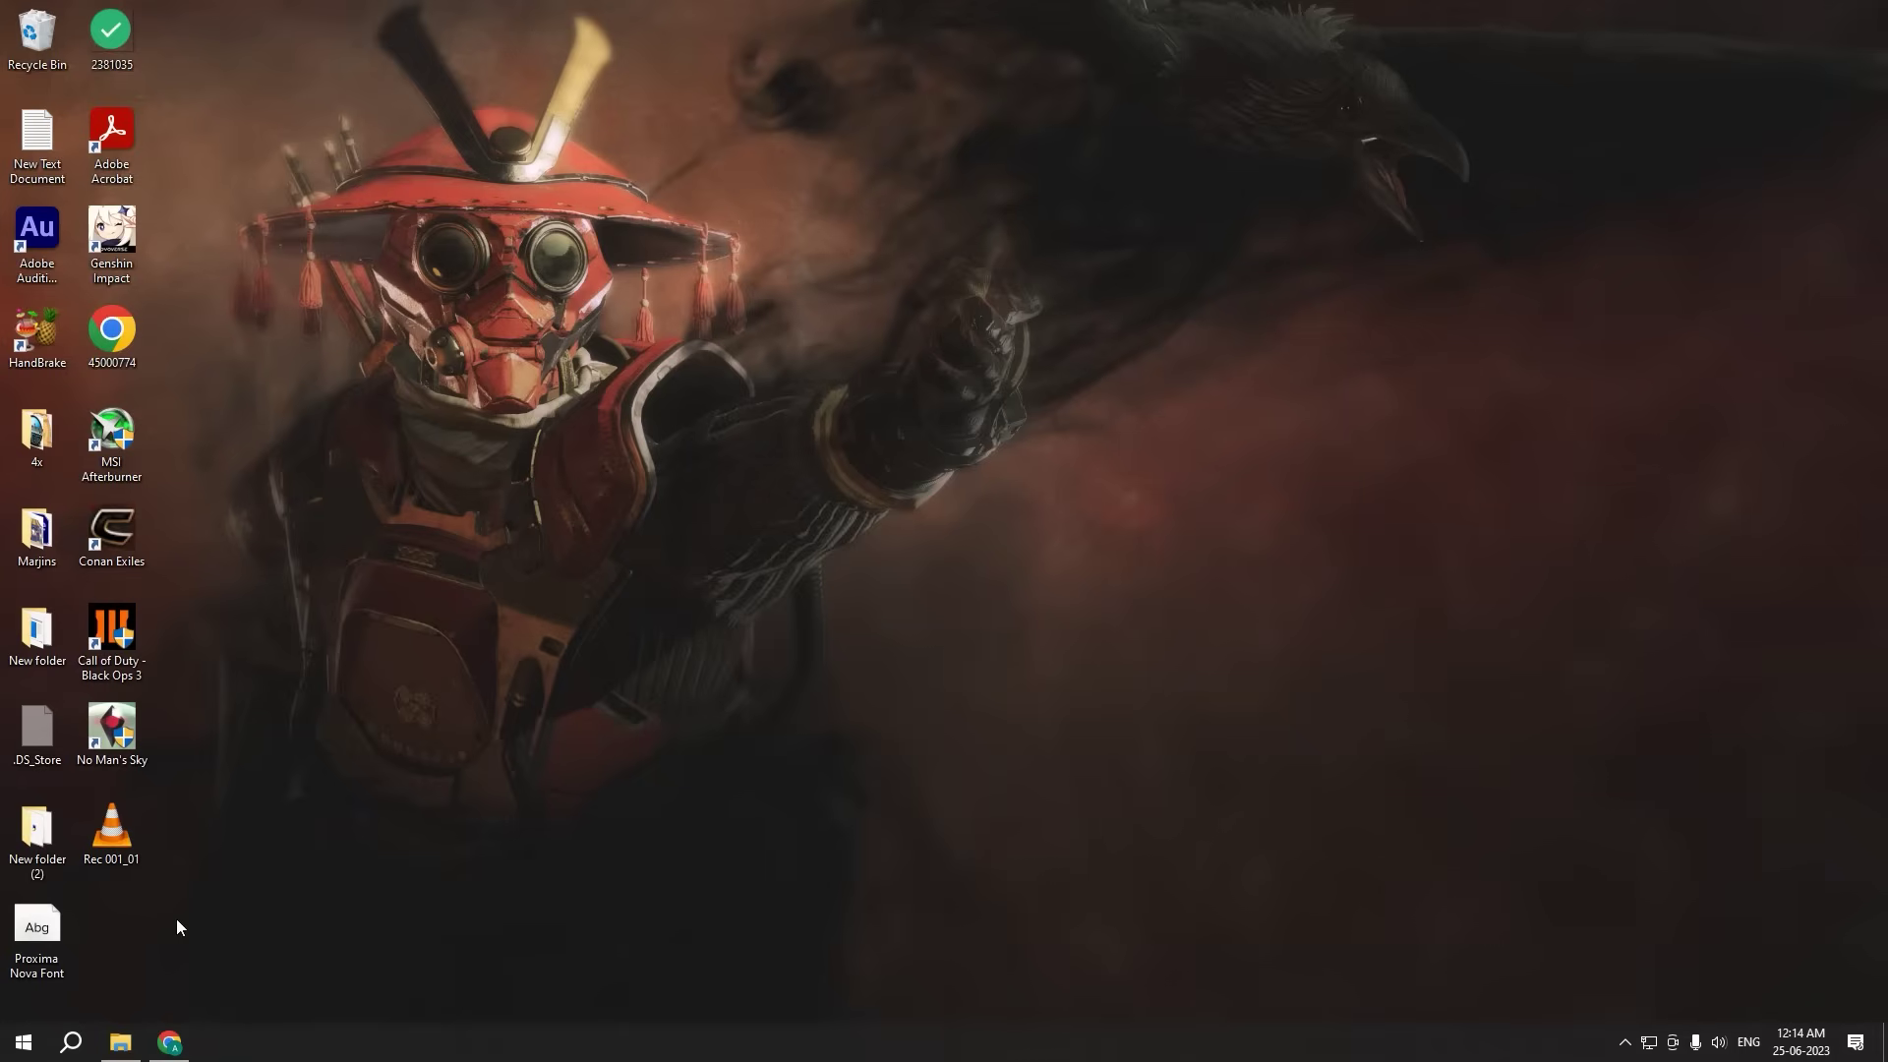
Step: Restore File Explorer from the taskbar and show Local Disk (C:) with its 16 folders
{"action": "left_click", "coordinate": [141, 1037]}
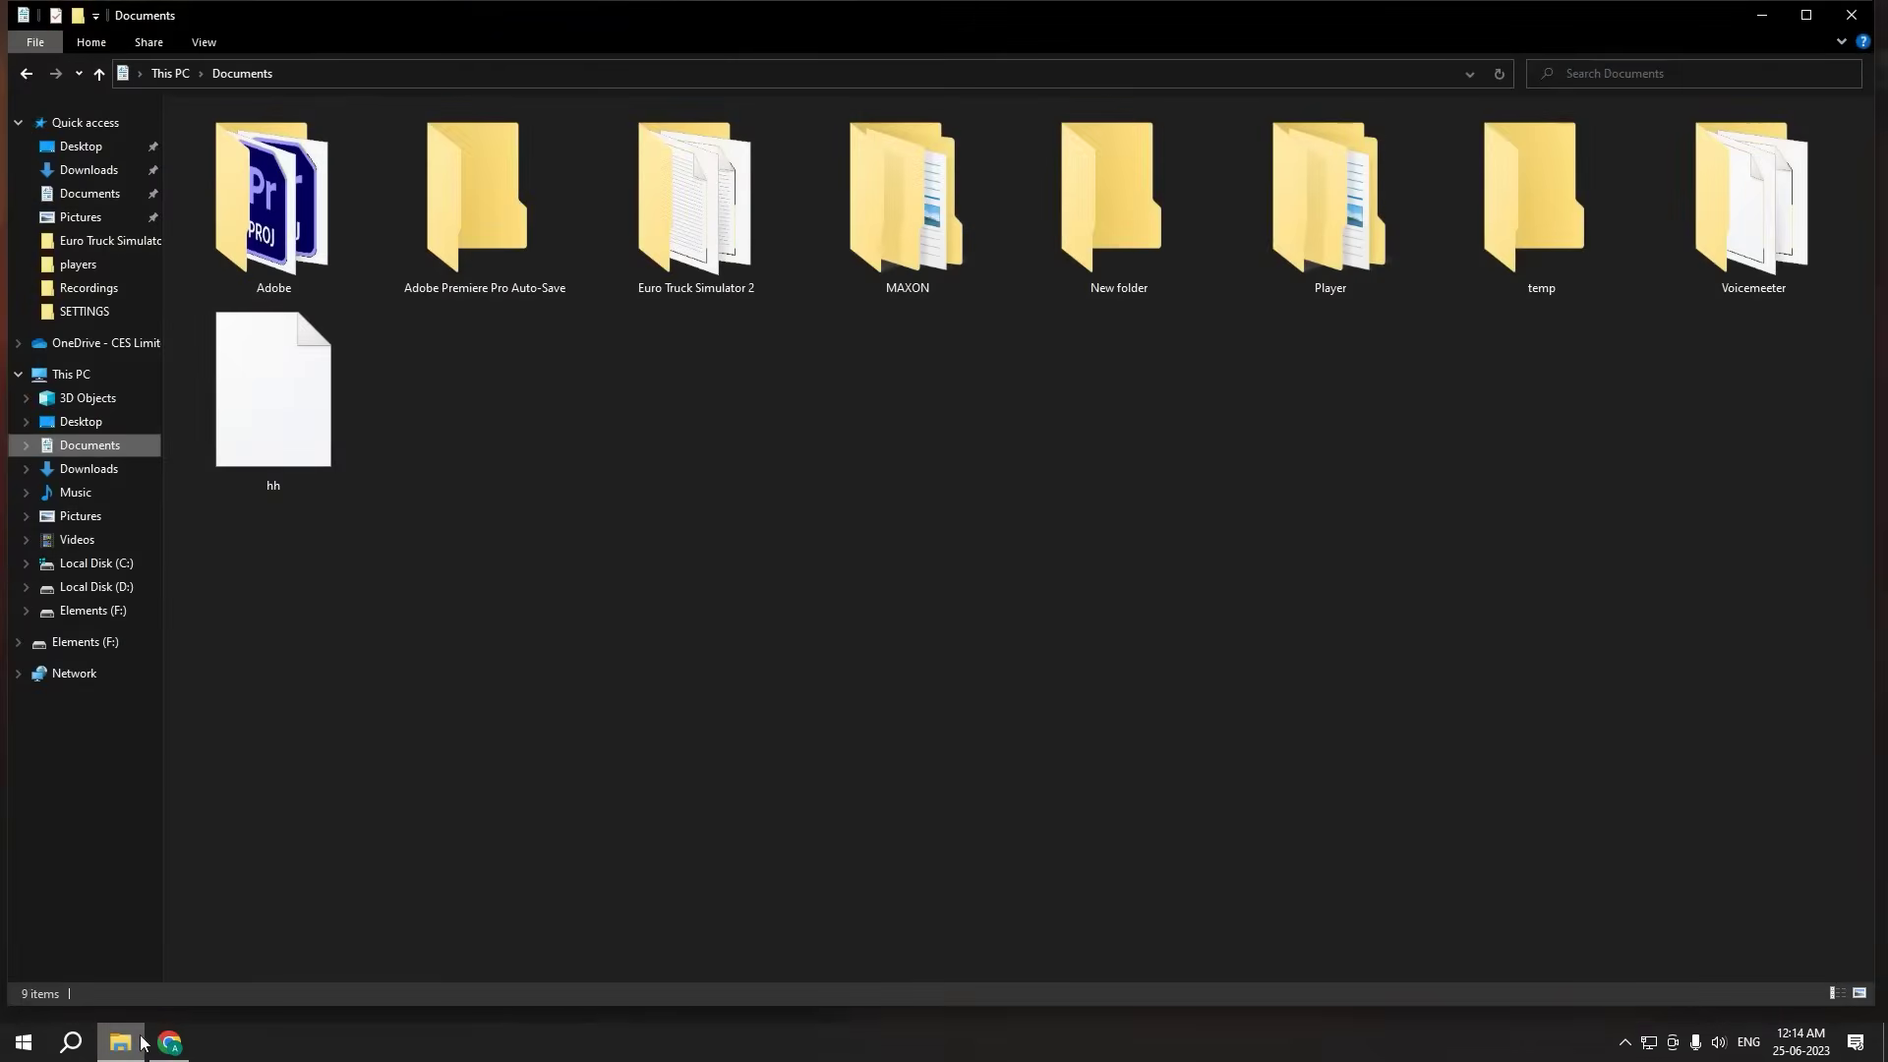
{"action": "left_click", "coordinate": [143, 1041]}
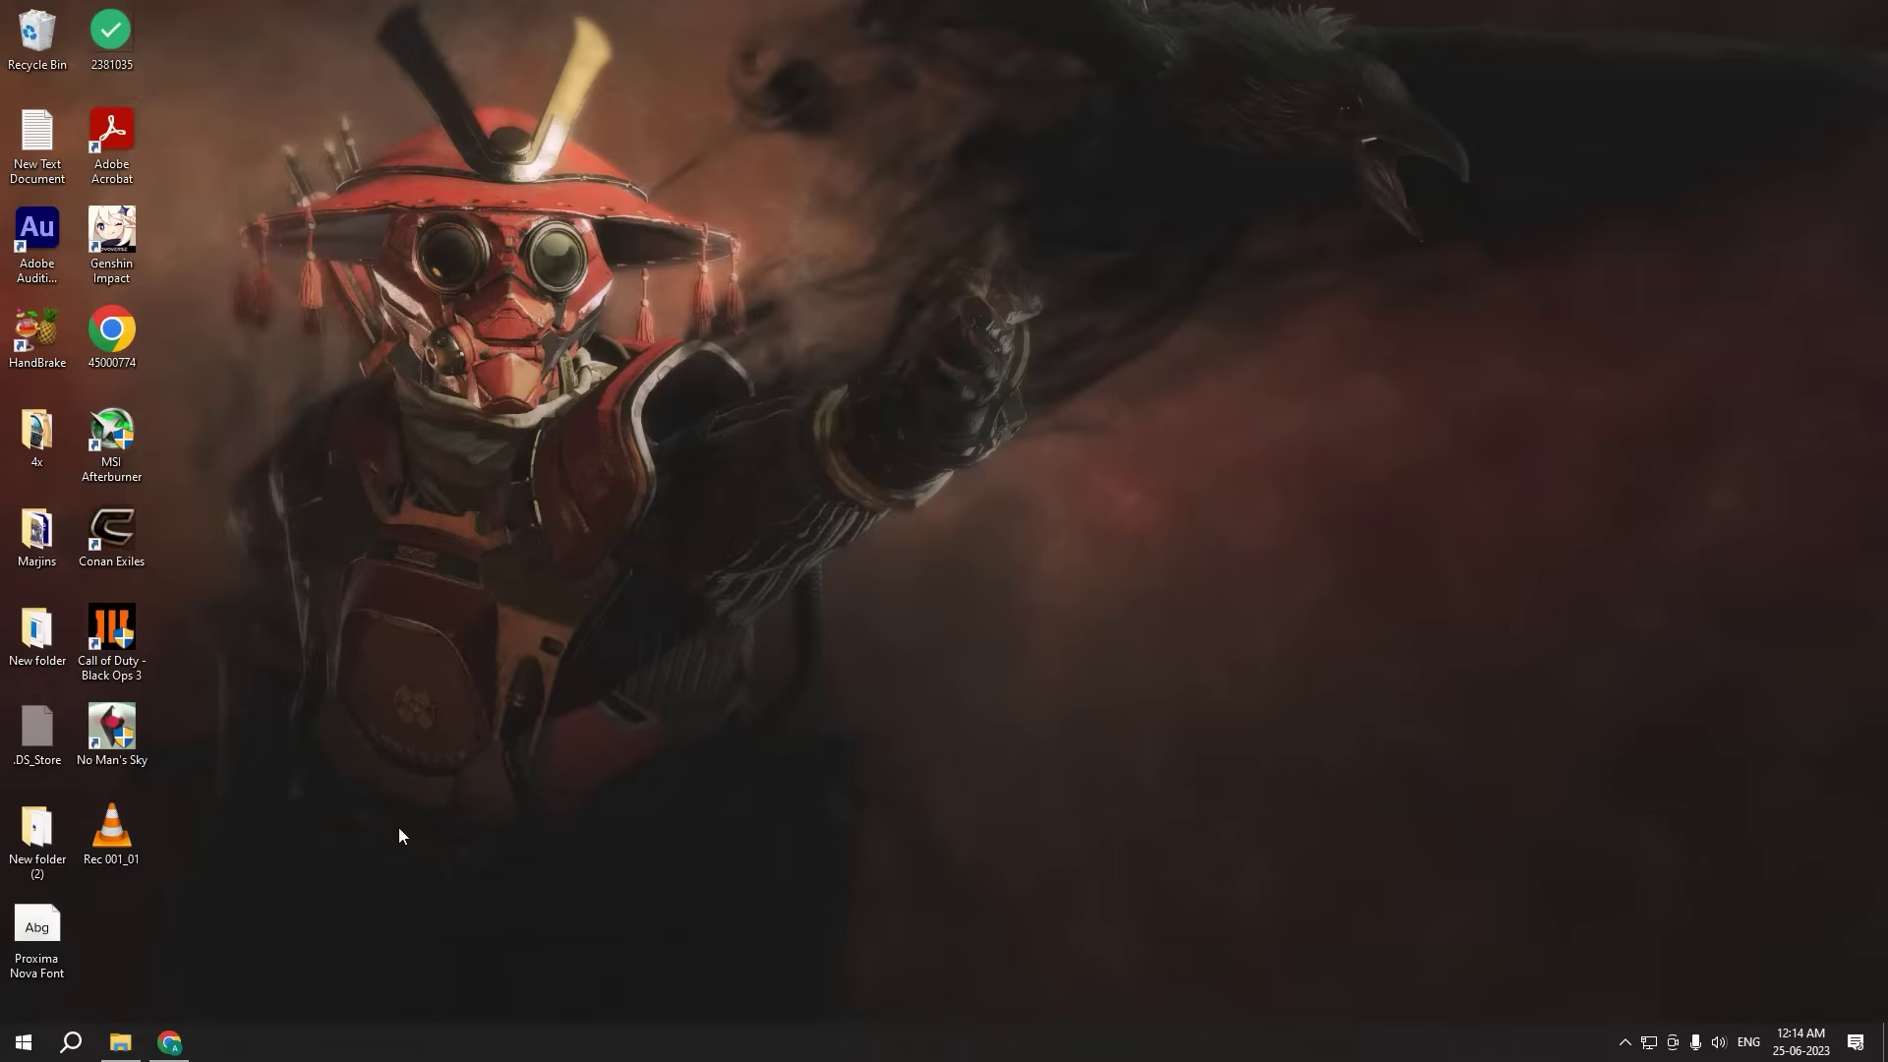
{"action": "left_click", "coordinate": [121, 1045]}
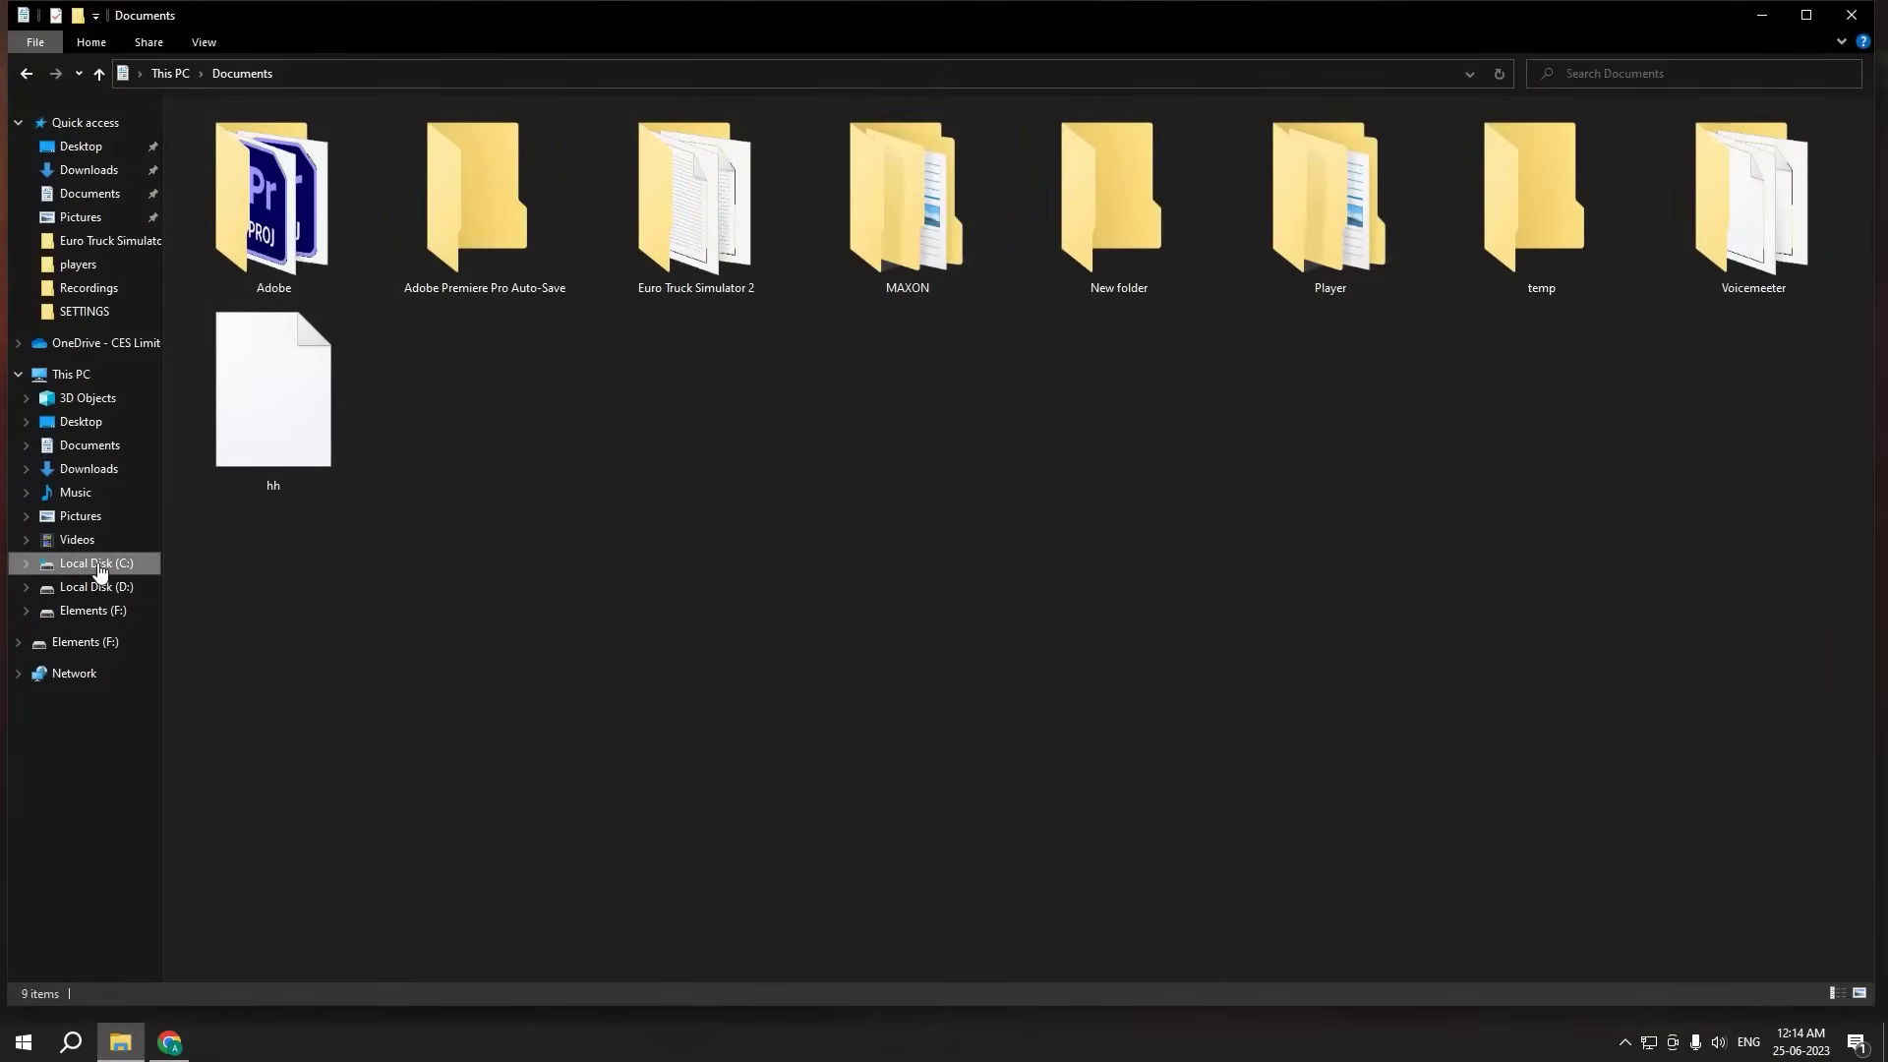
{"action": "left_click", "coordinate": [137, 562]}
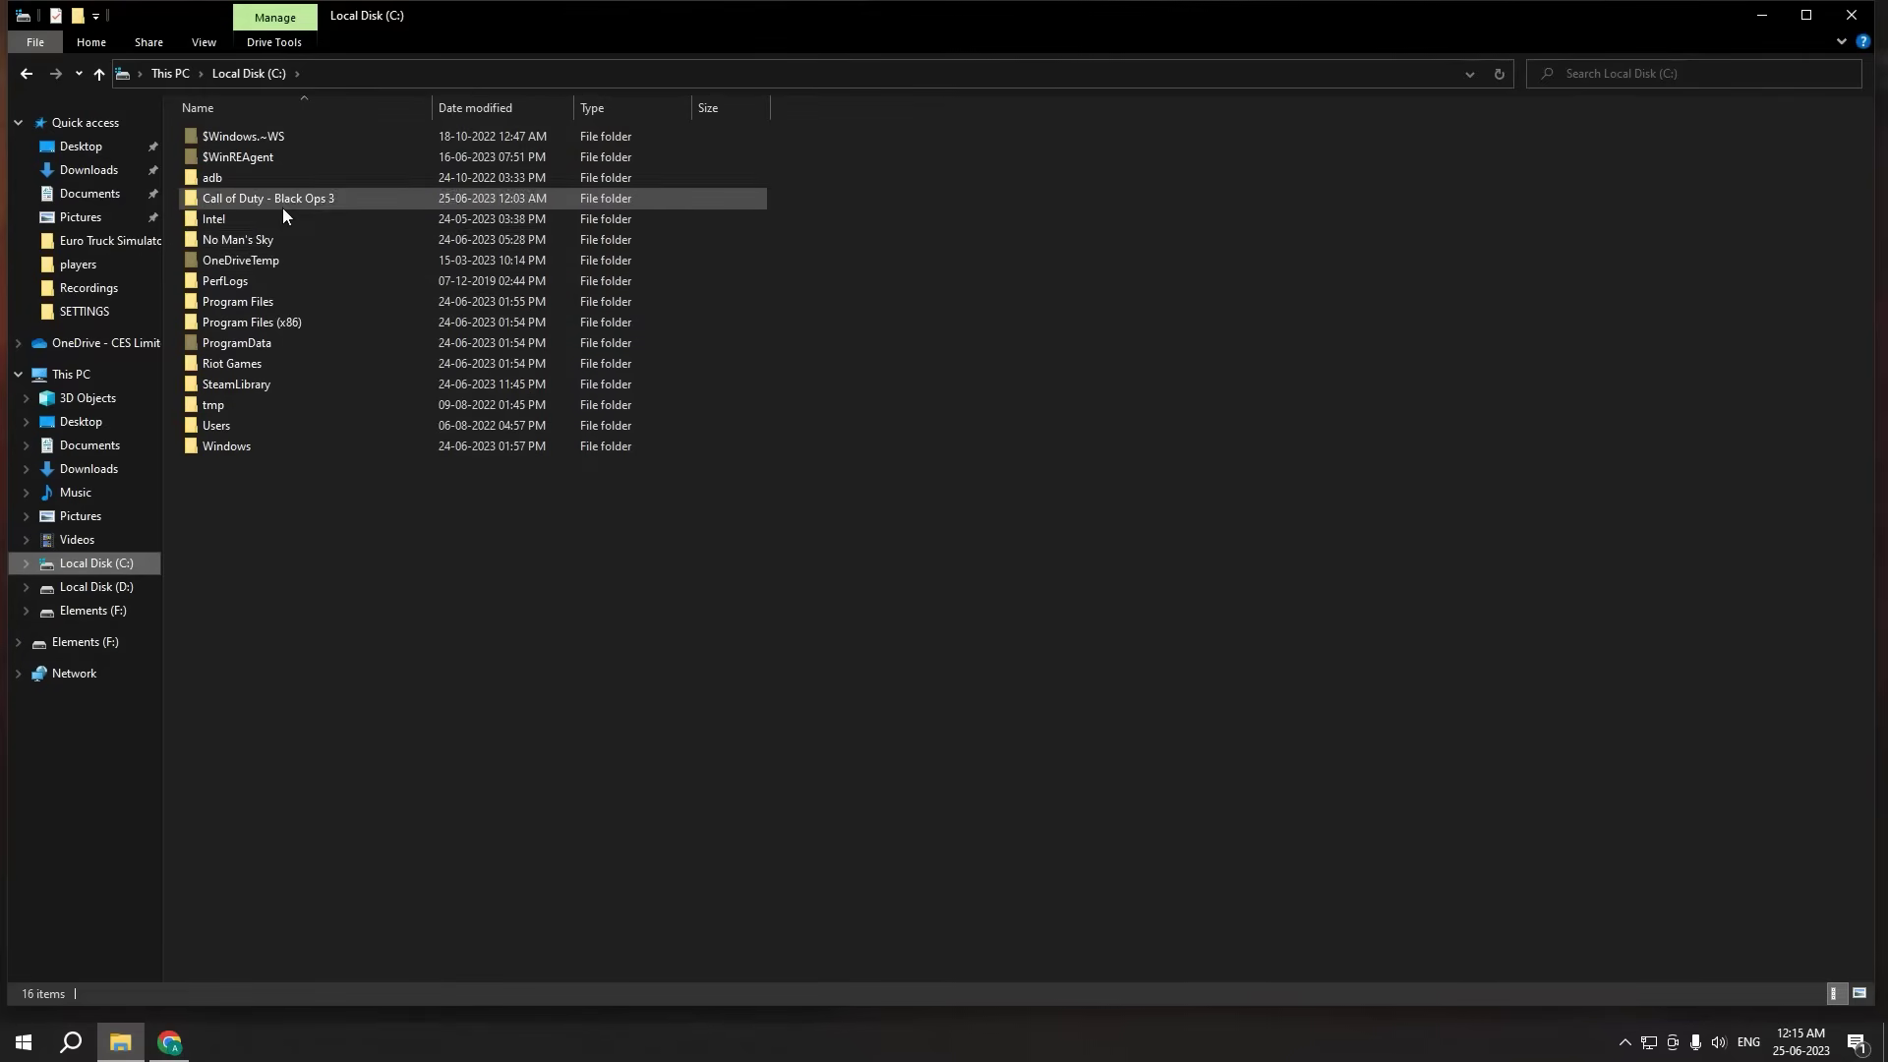
Step: Open No Man's Sky > Binaries and highlight the NMS application among its 19 items
{"action": "double_click", "coordinate": [238, 246]}
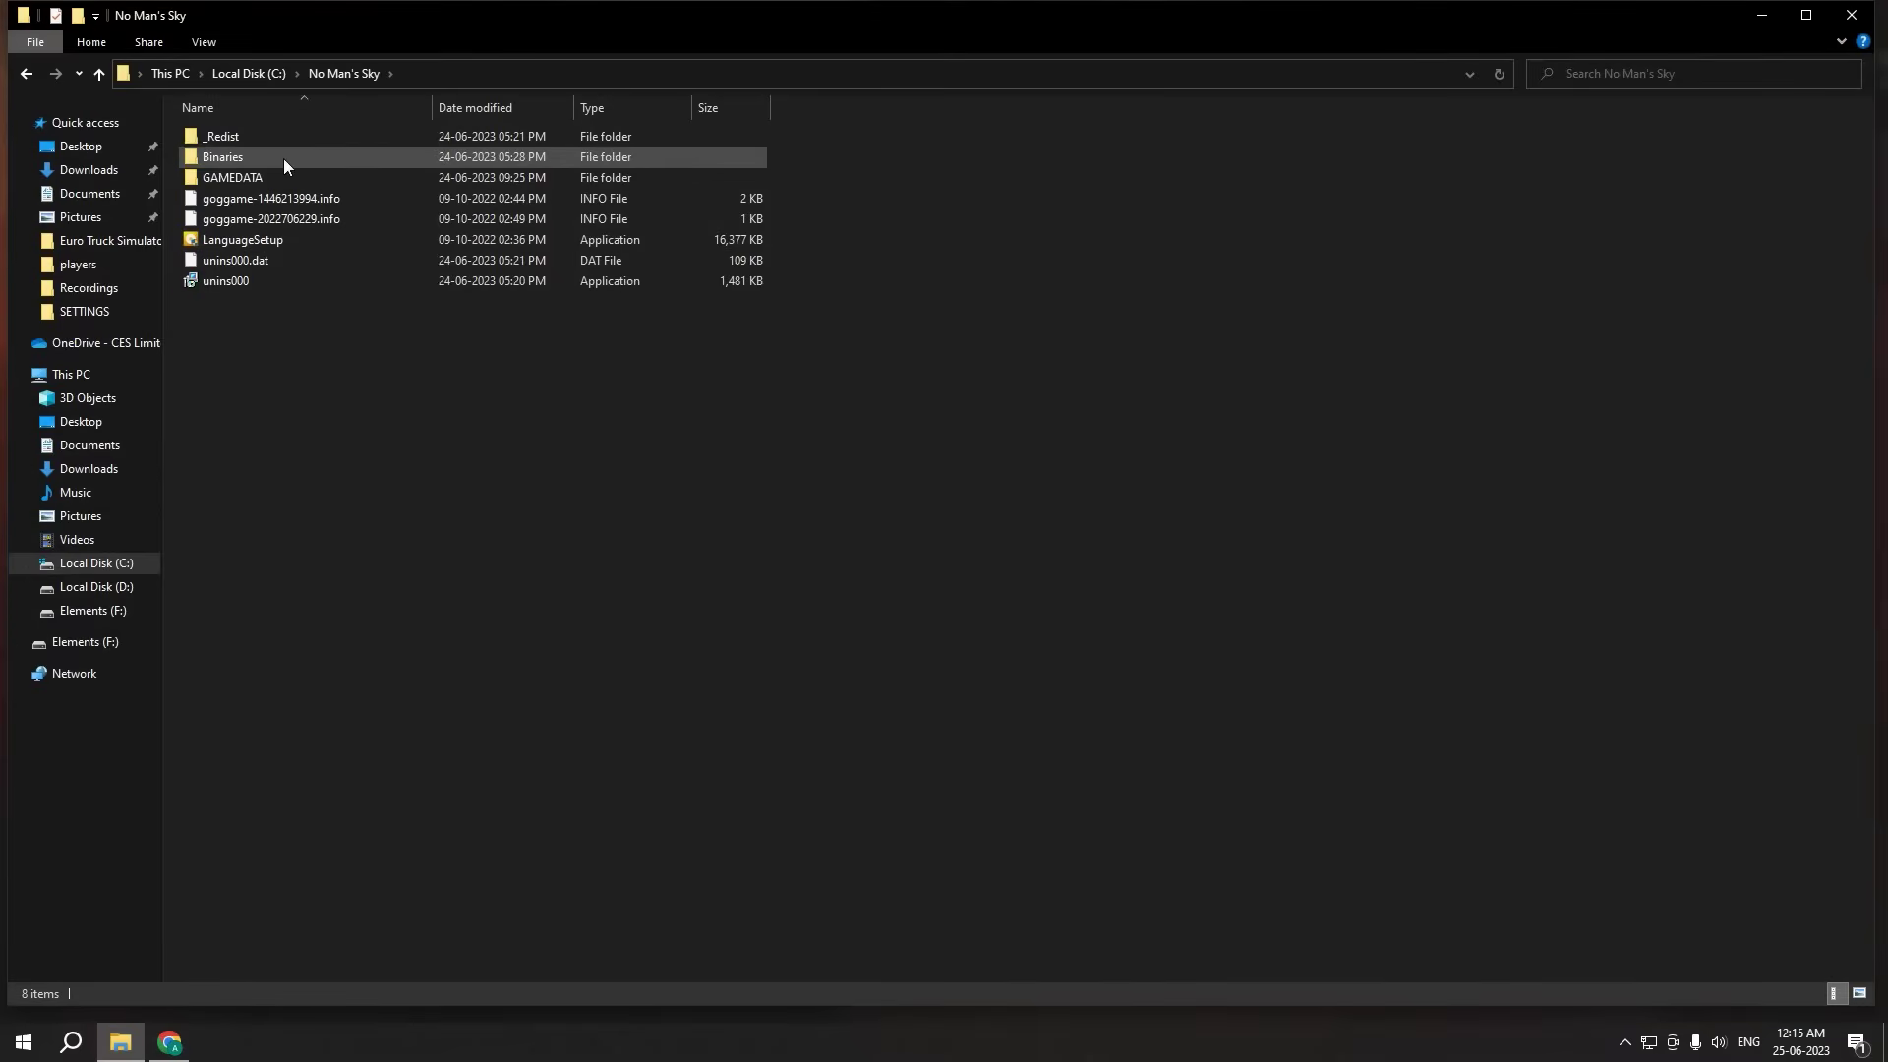
{"action": "double_click", "coordinate": [249, 162]}
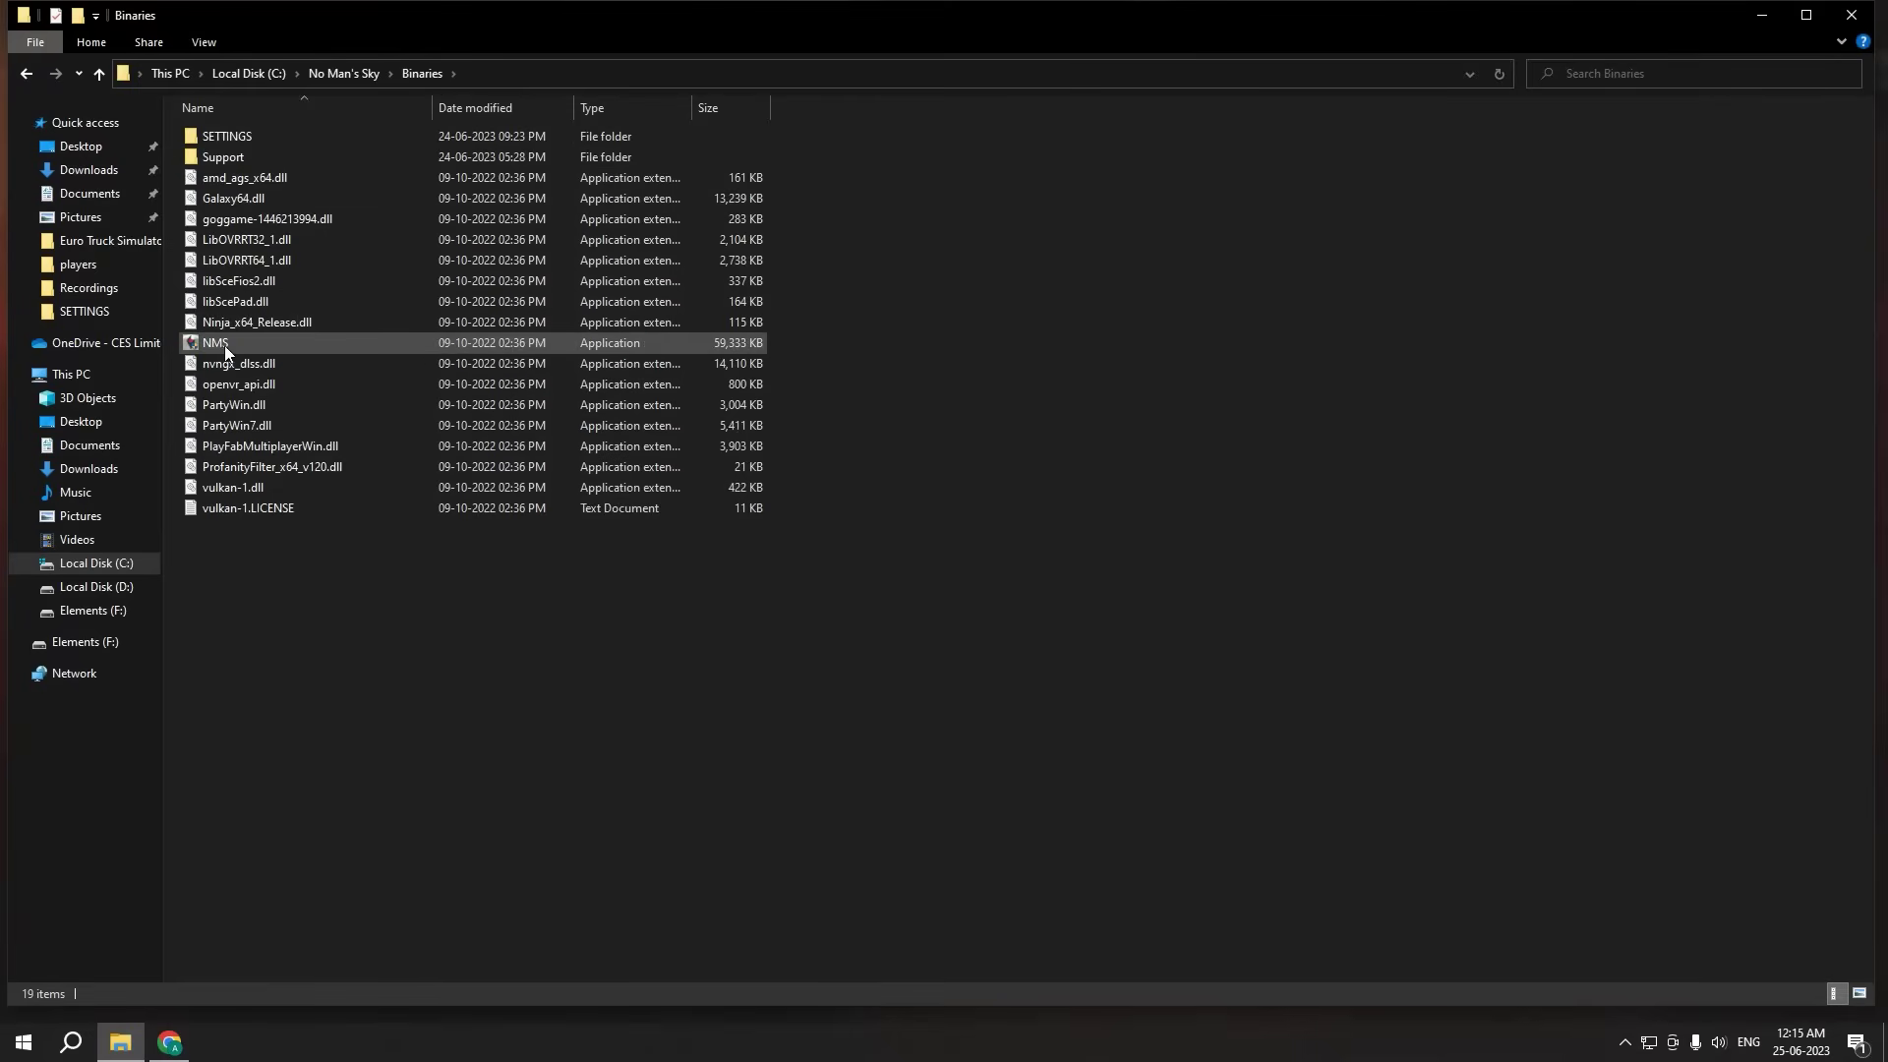
{"action": "left_click", "coordinate": [224, 345]}
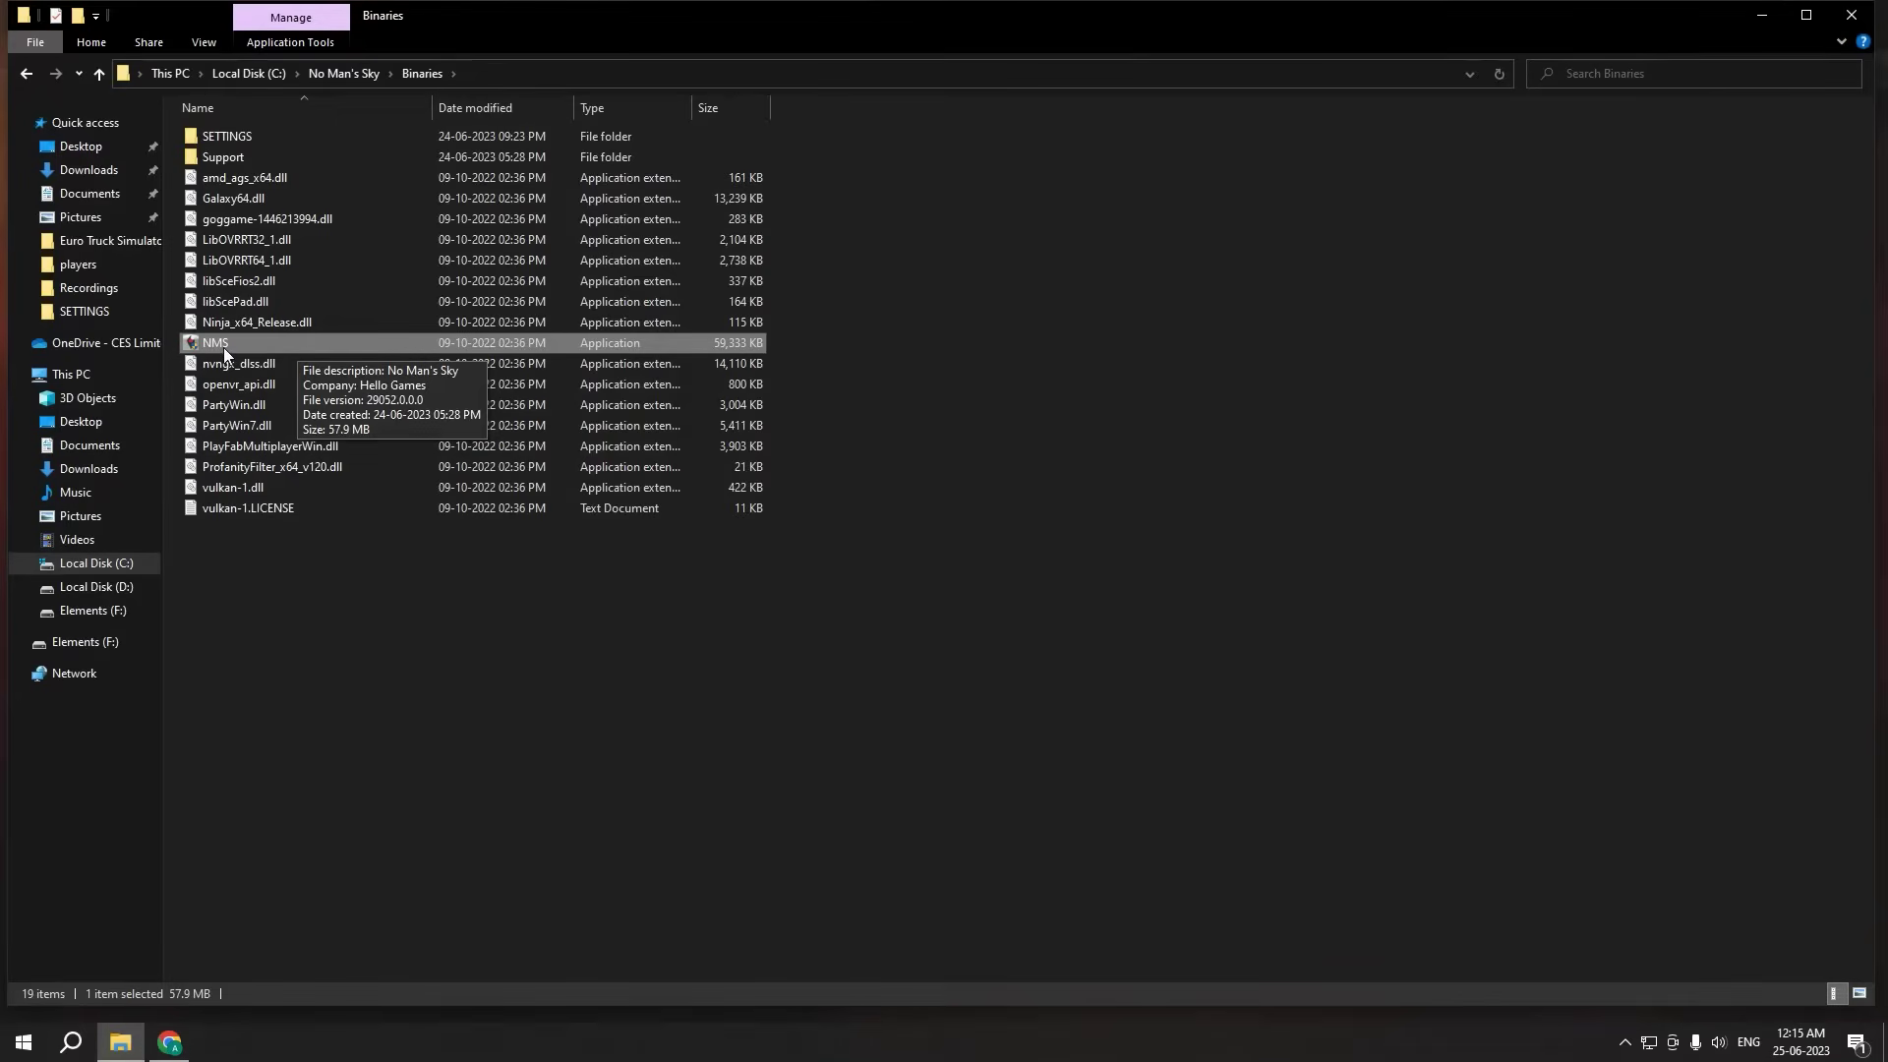
{"action": "mouse_move", "coordinate": [267, 348]}
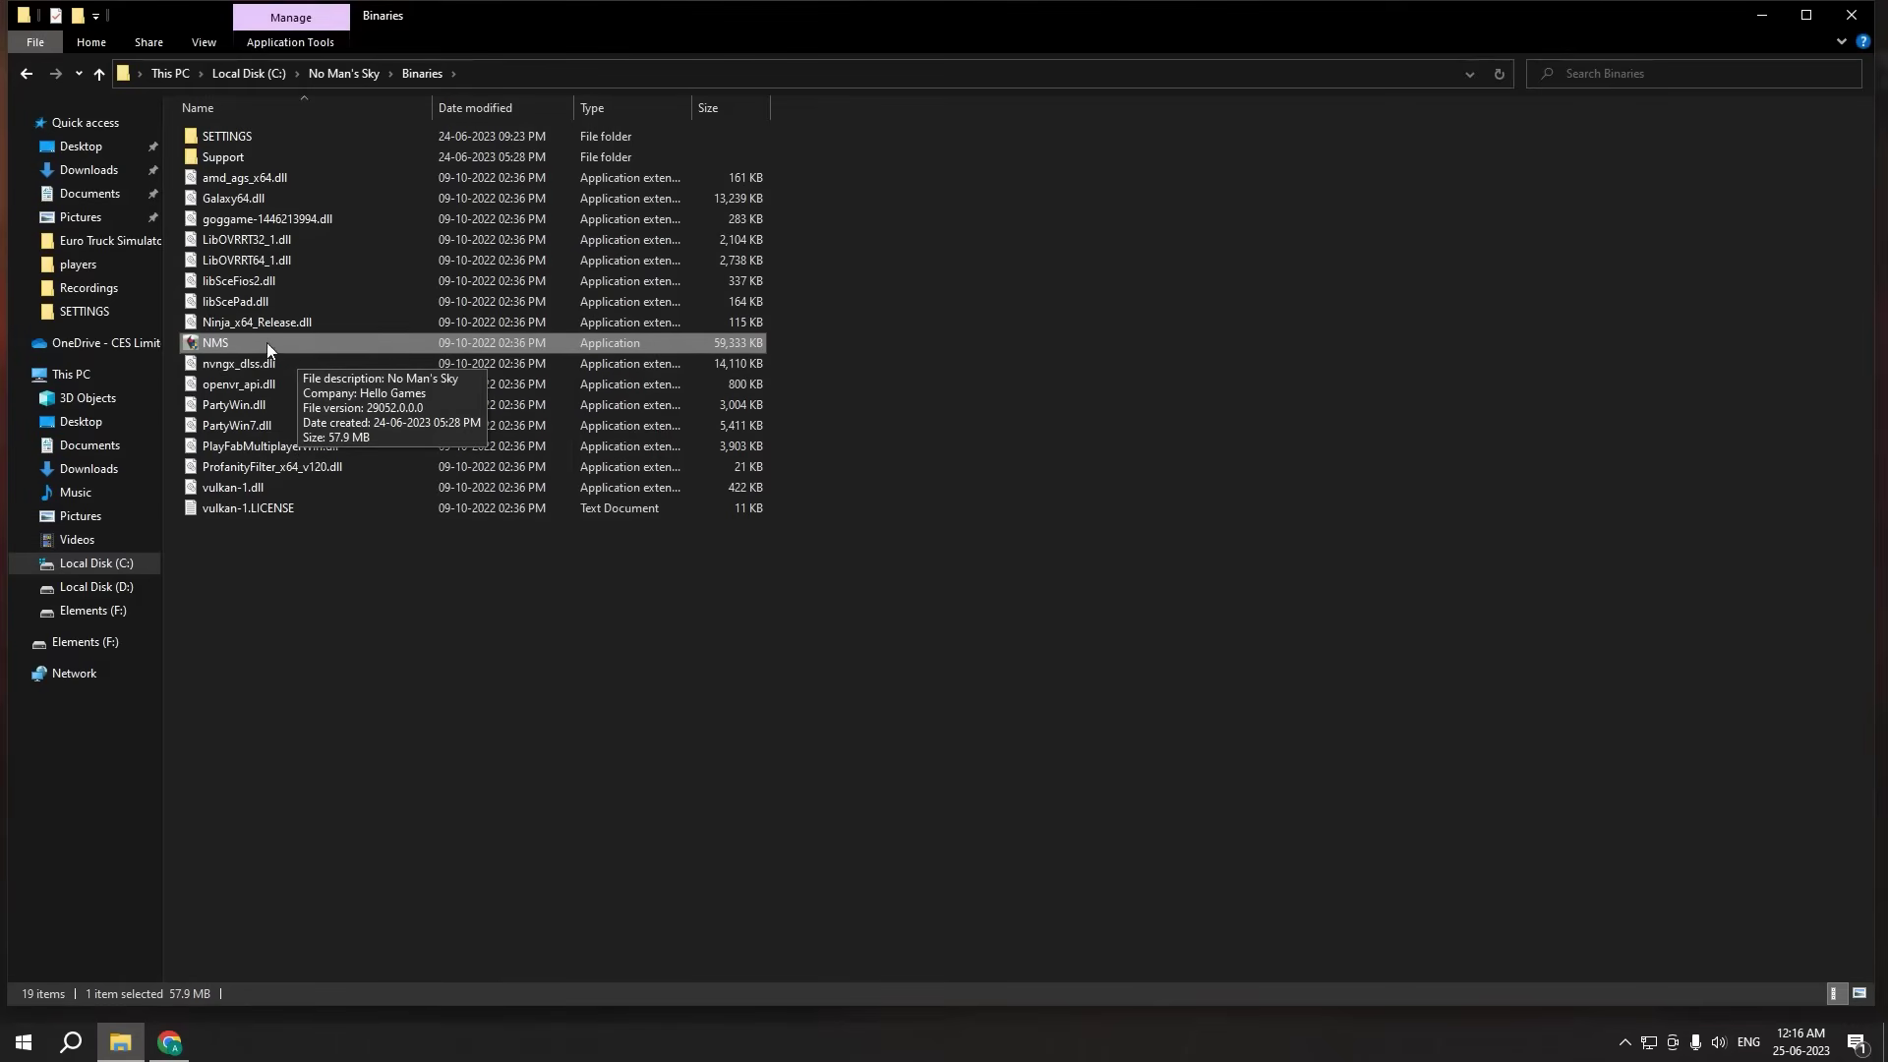
{"action": "left_click_drag", "start_coordinate": [306, 542], "coordinate": [275, 143]}
Step: Open the SETTINGS folder and open GCUSERSETTINGSDATA in Notepad
{"action": "left_click", "coordinate": [316, 539]}
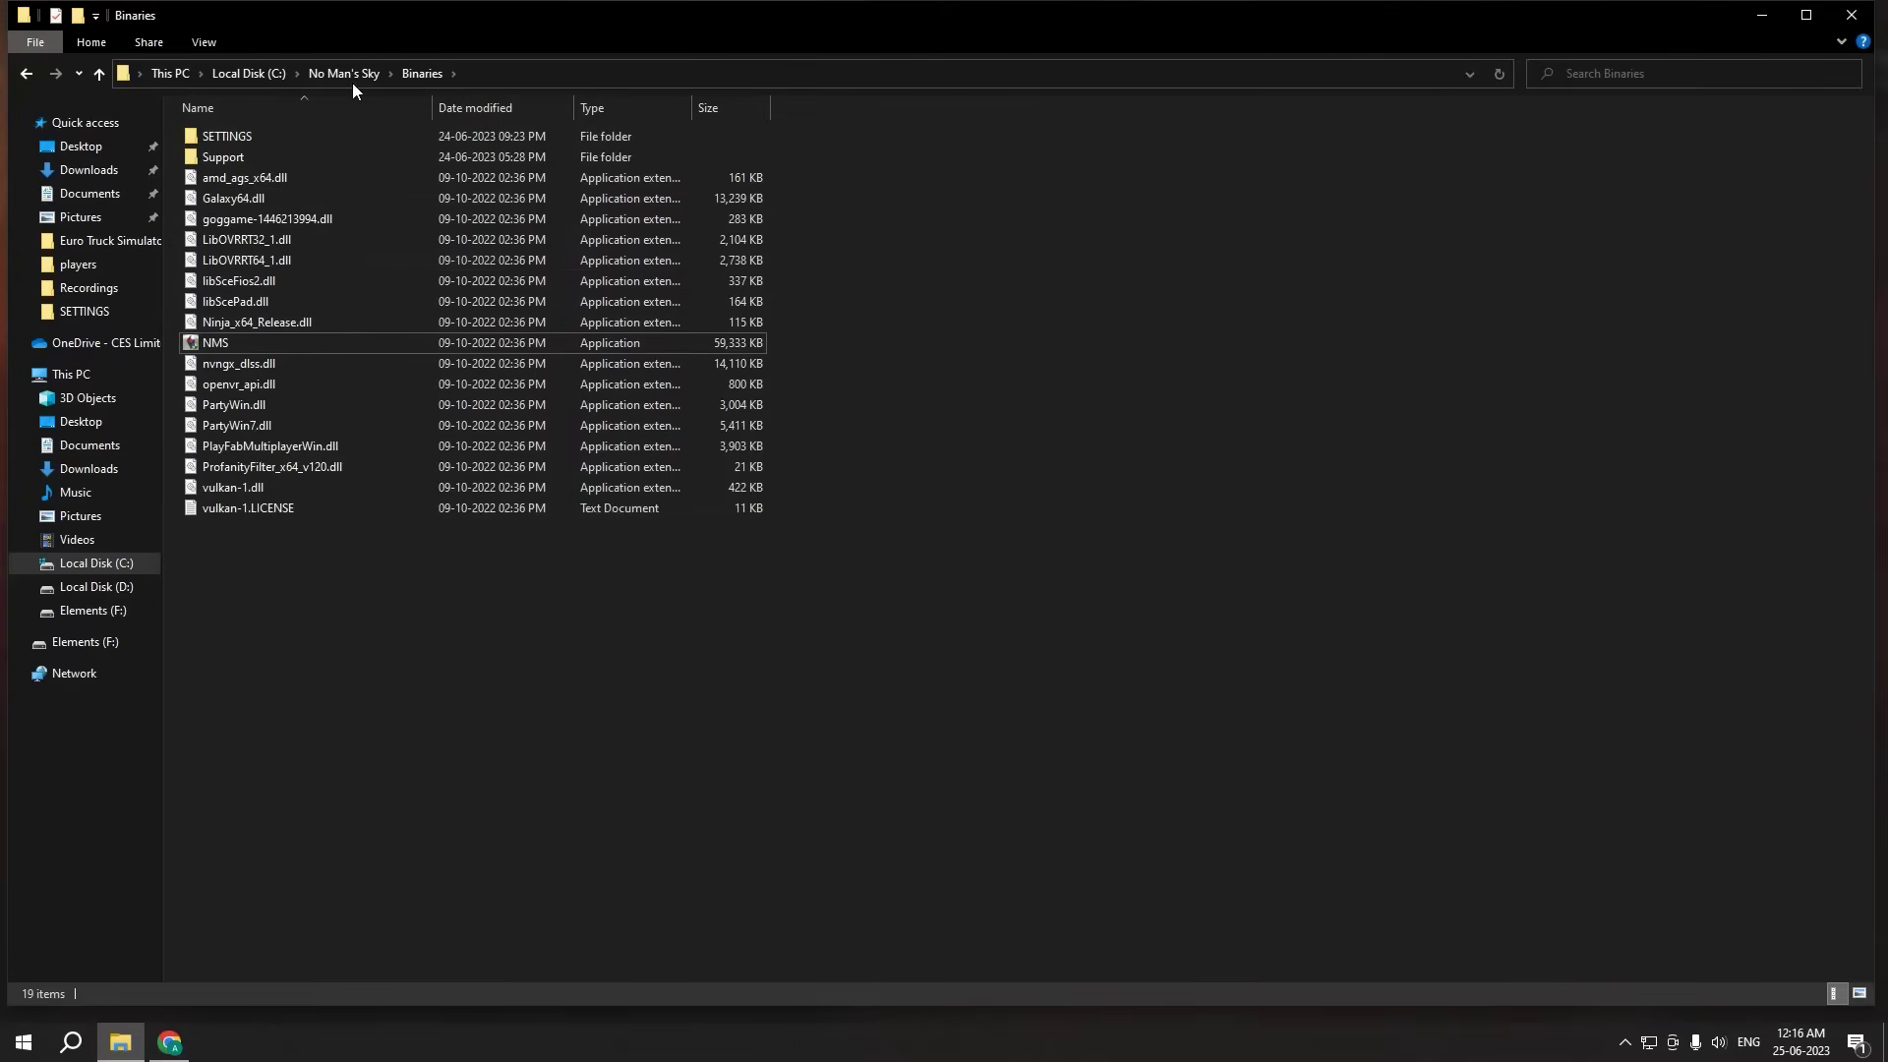
{"action": "double_click", "coordinate": [228, 139]}
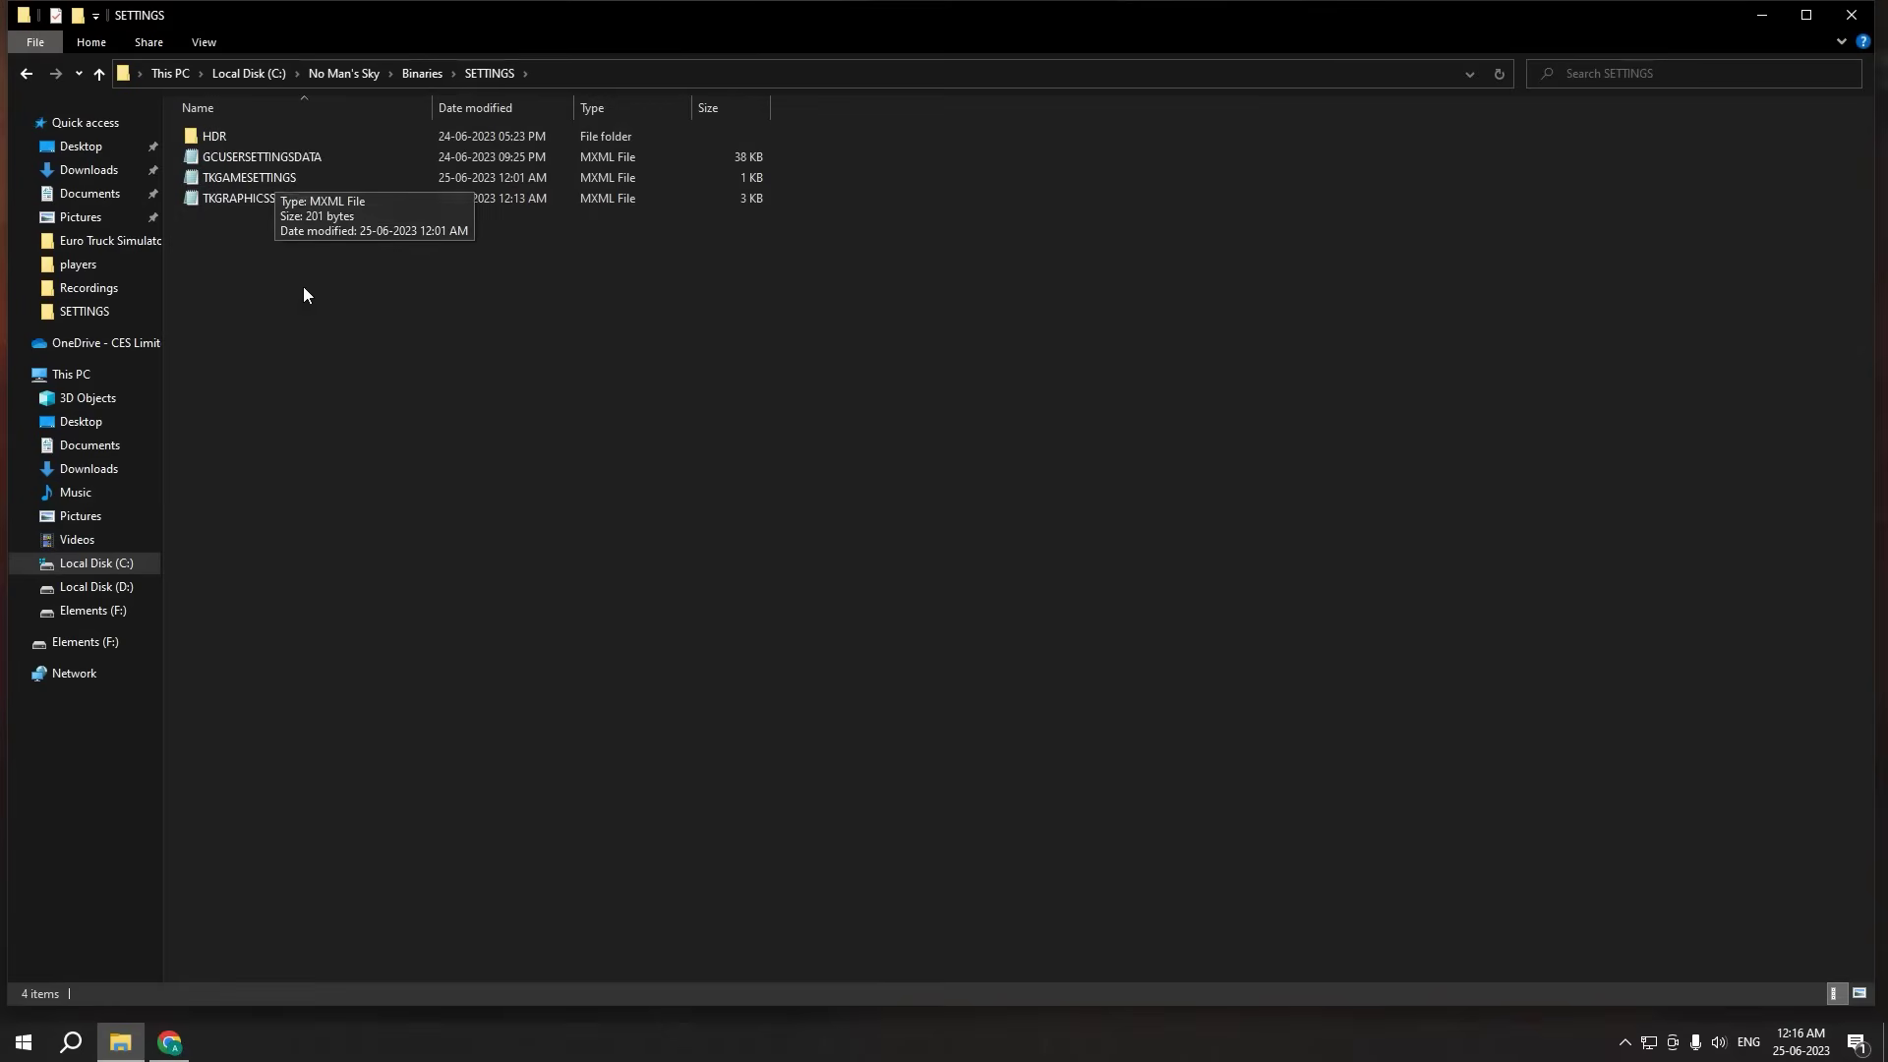
{"action": "left_click_drag", "start_coordinate": [302, 286], "coordinate": [222, 175]}
{"action": "left_click_drag", "start_coordinate": [233, 337], "coordinate": [295, 138]}
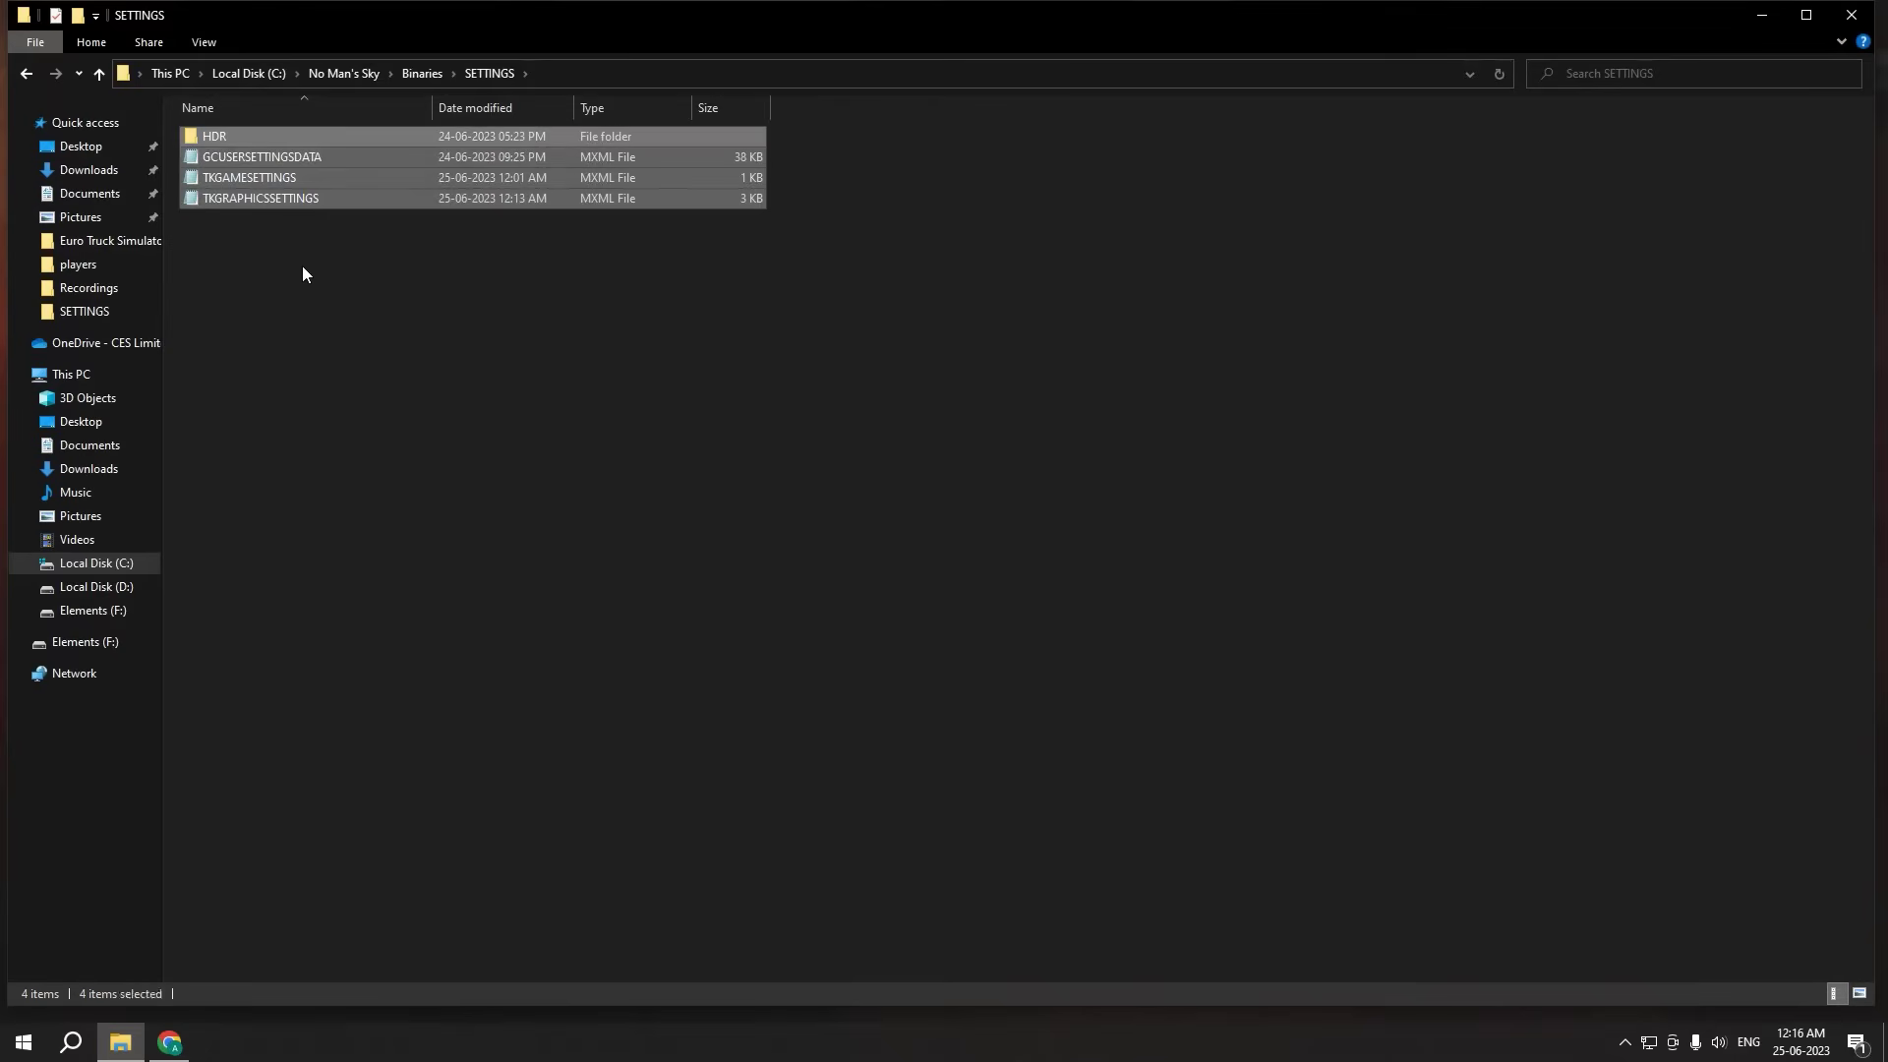
{"action": "left_click_drag", "start_coordinate": [298, 268], "coordinate": [199, 145]}
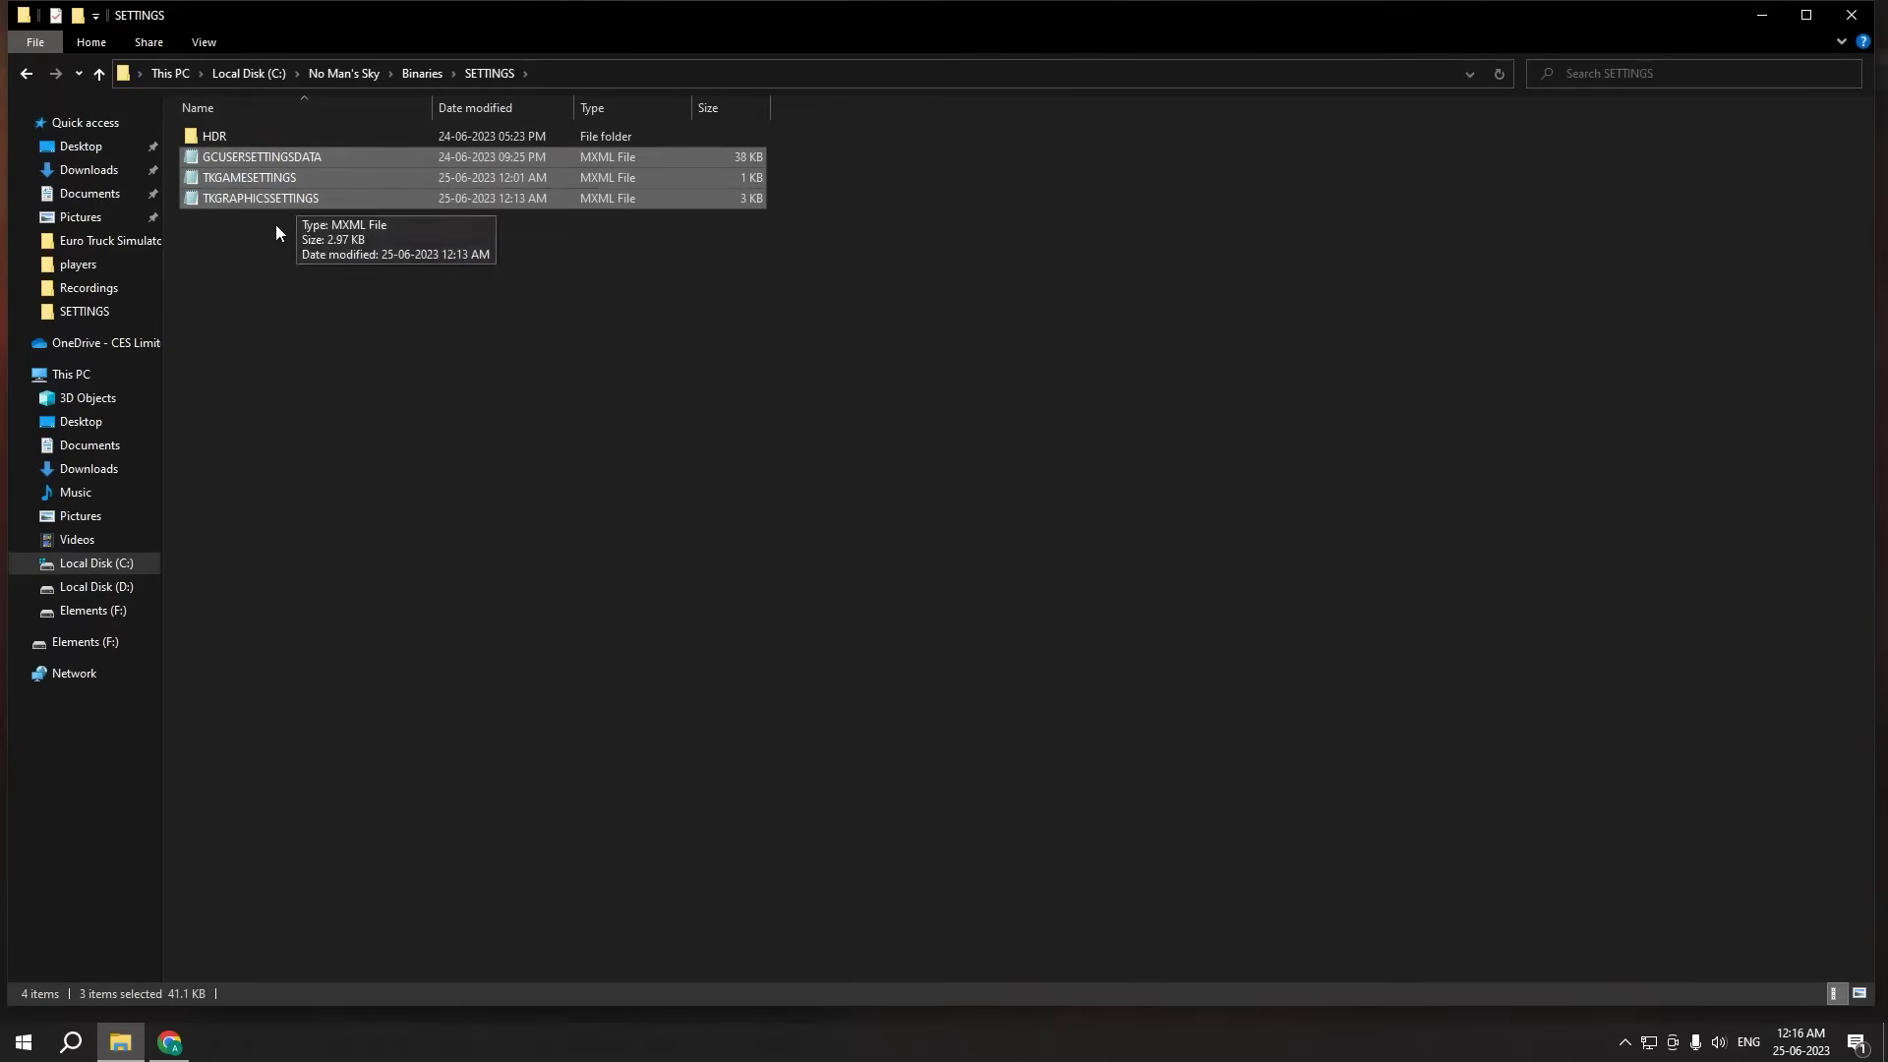
{"action": "double_click", "coordinate": [267, 157]}
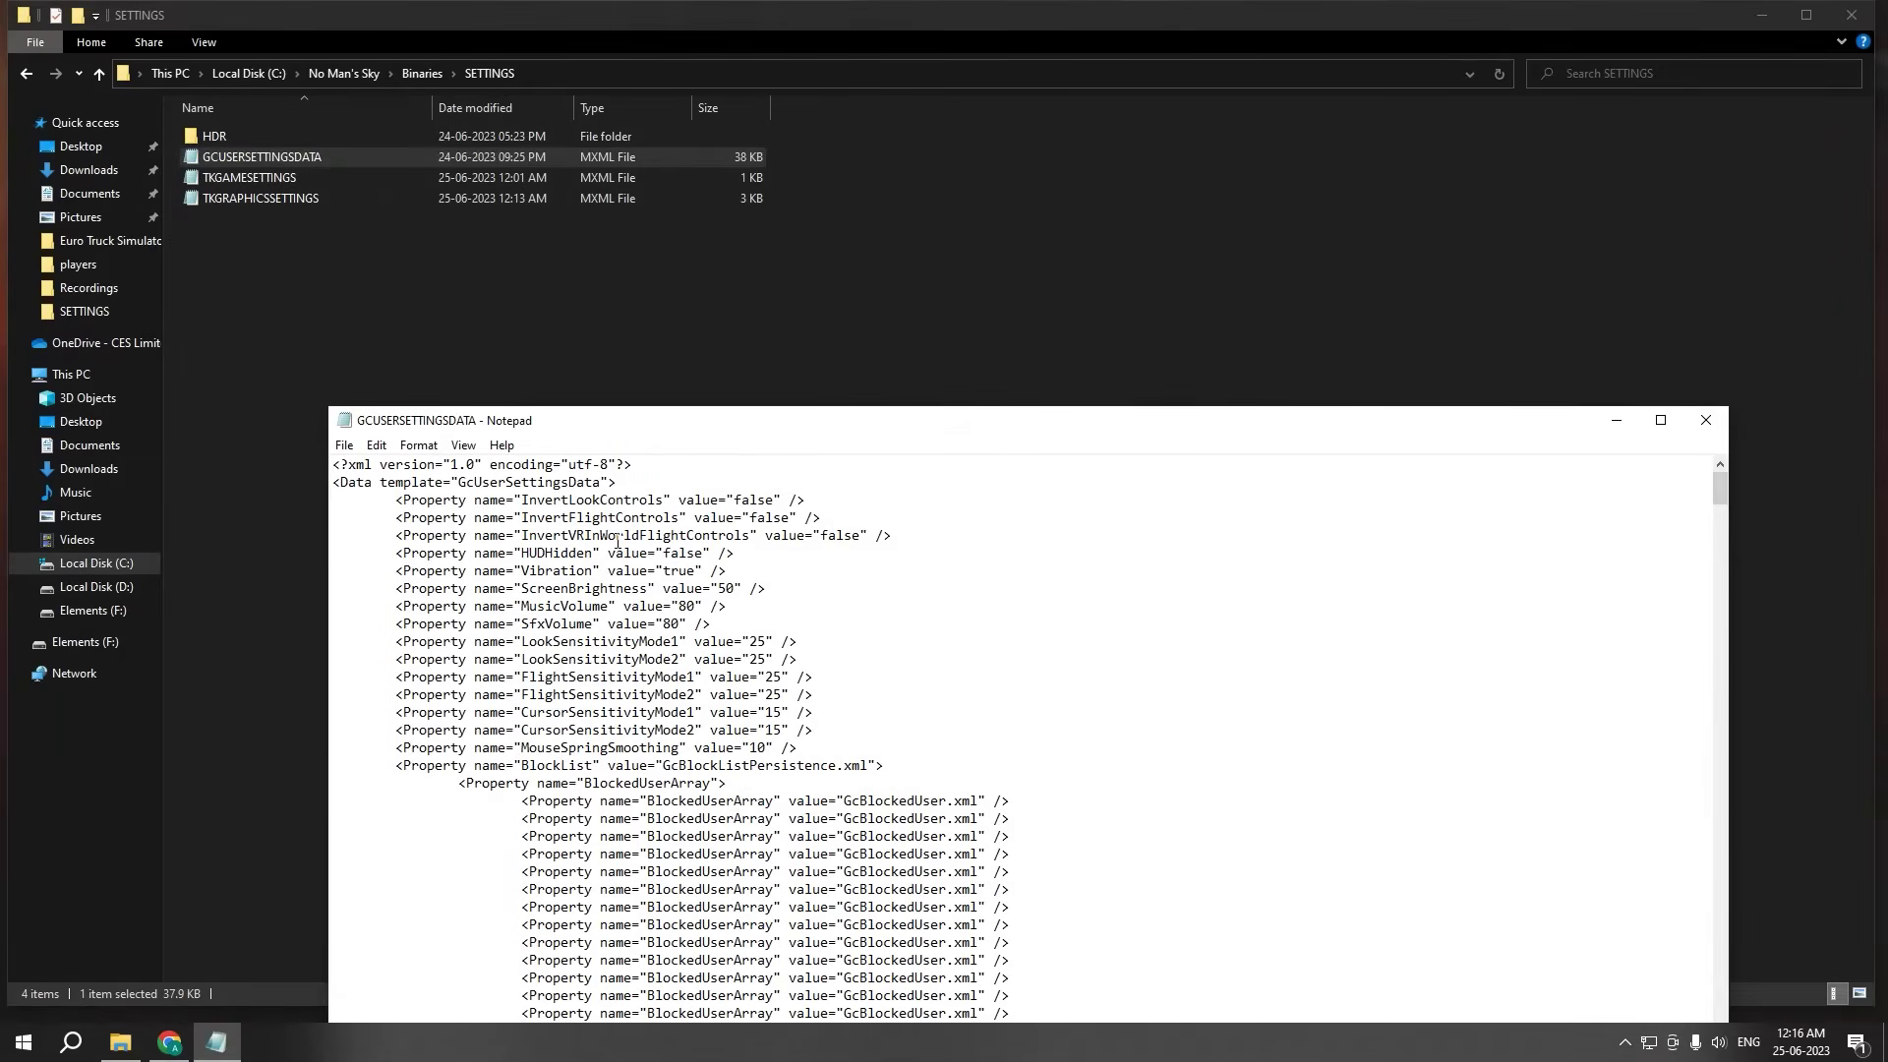
Step: Search GCUSERSETTINGSDATA for 1920, find nothing, and close the file
{"action": "key", "text": "ctrl+f"}
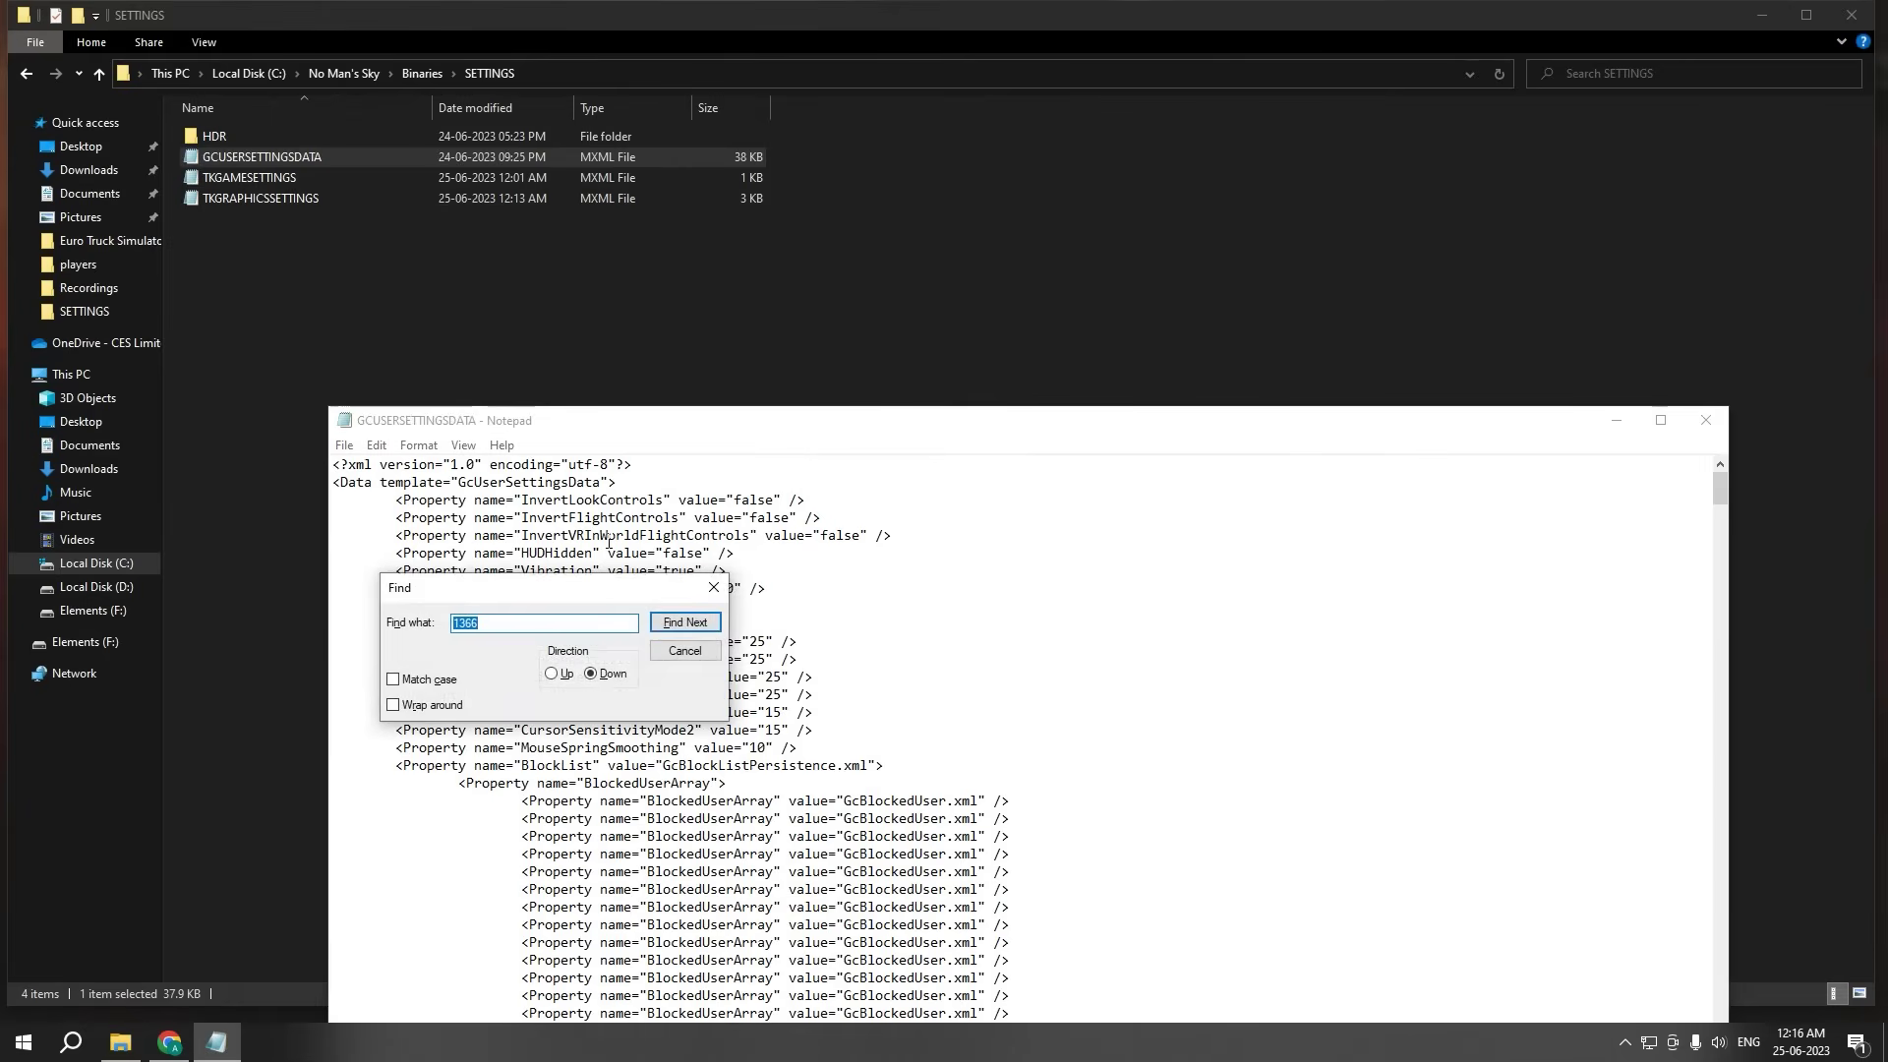
{"action": "type", "text": "1920"}
{"action": "left_click", "coordinate": [710, 624]}
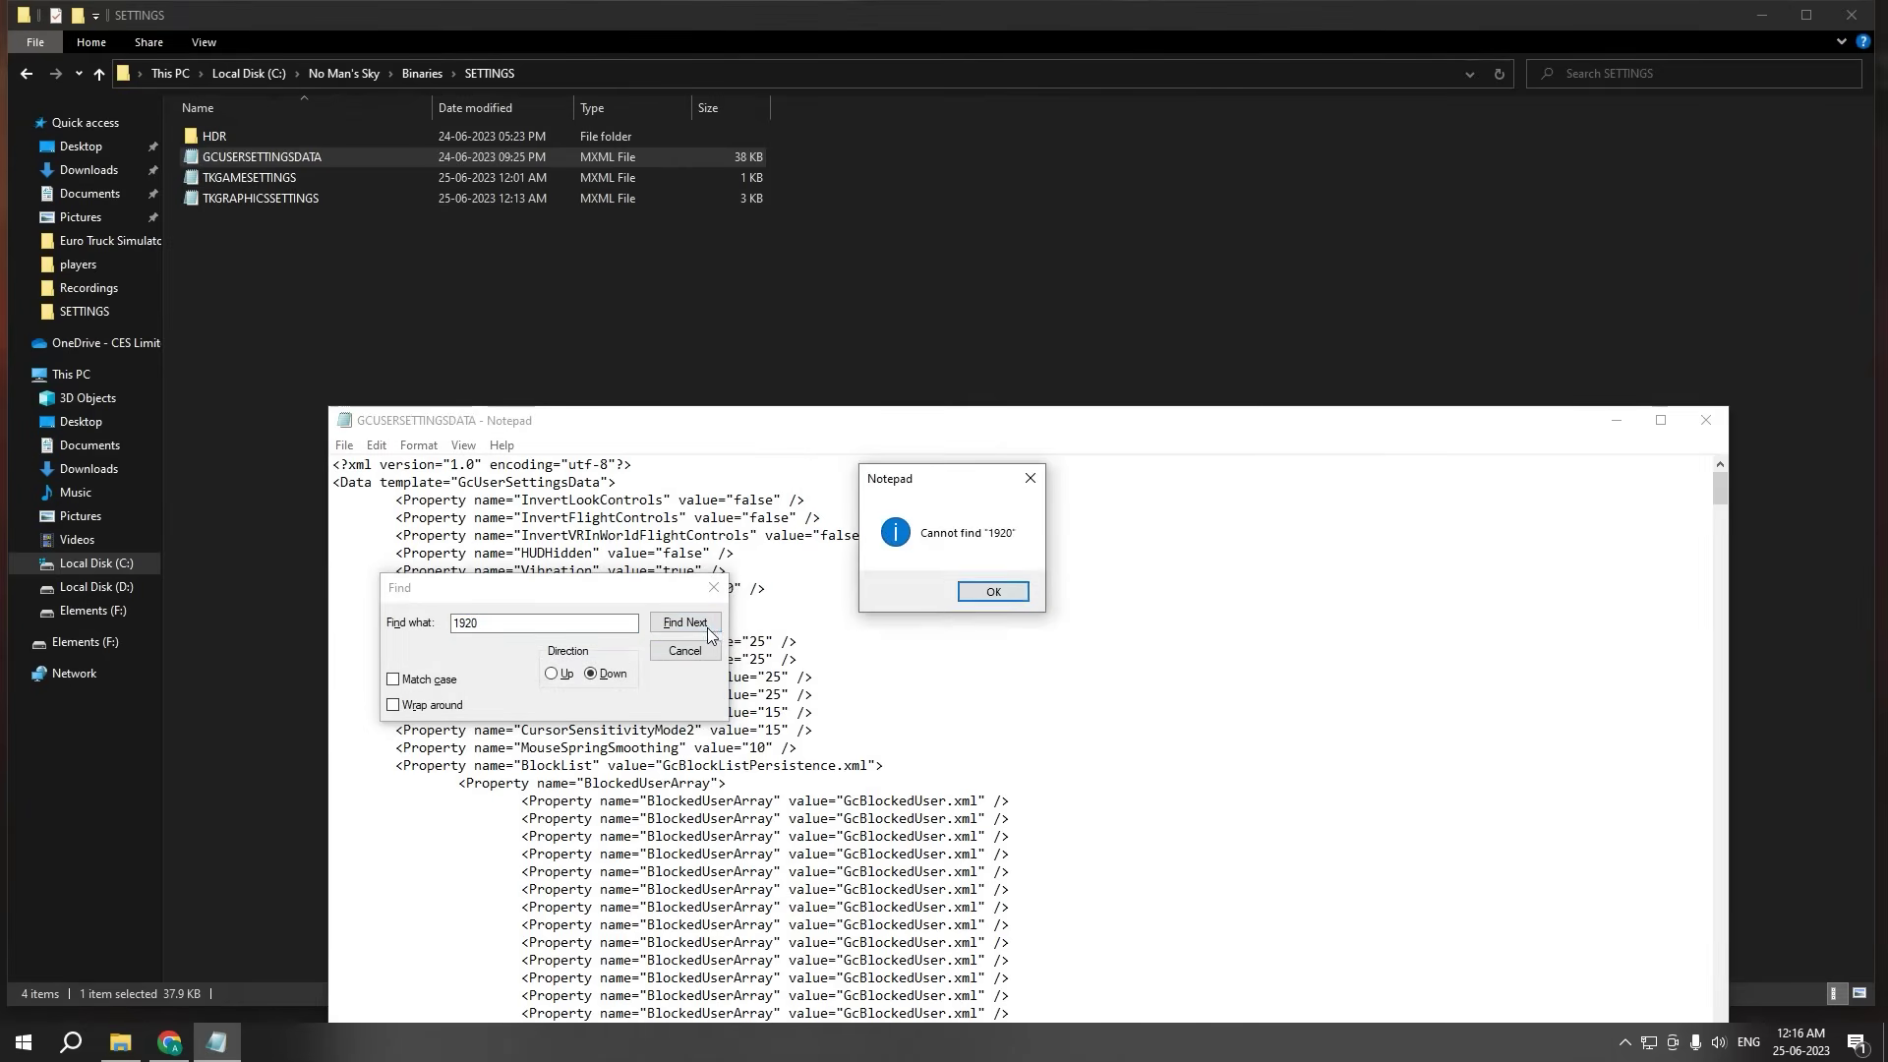
{"action": "left_click", "coordinate": [993, 590]}
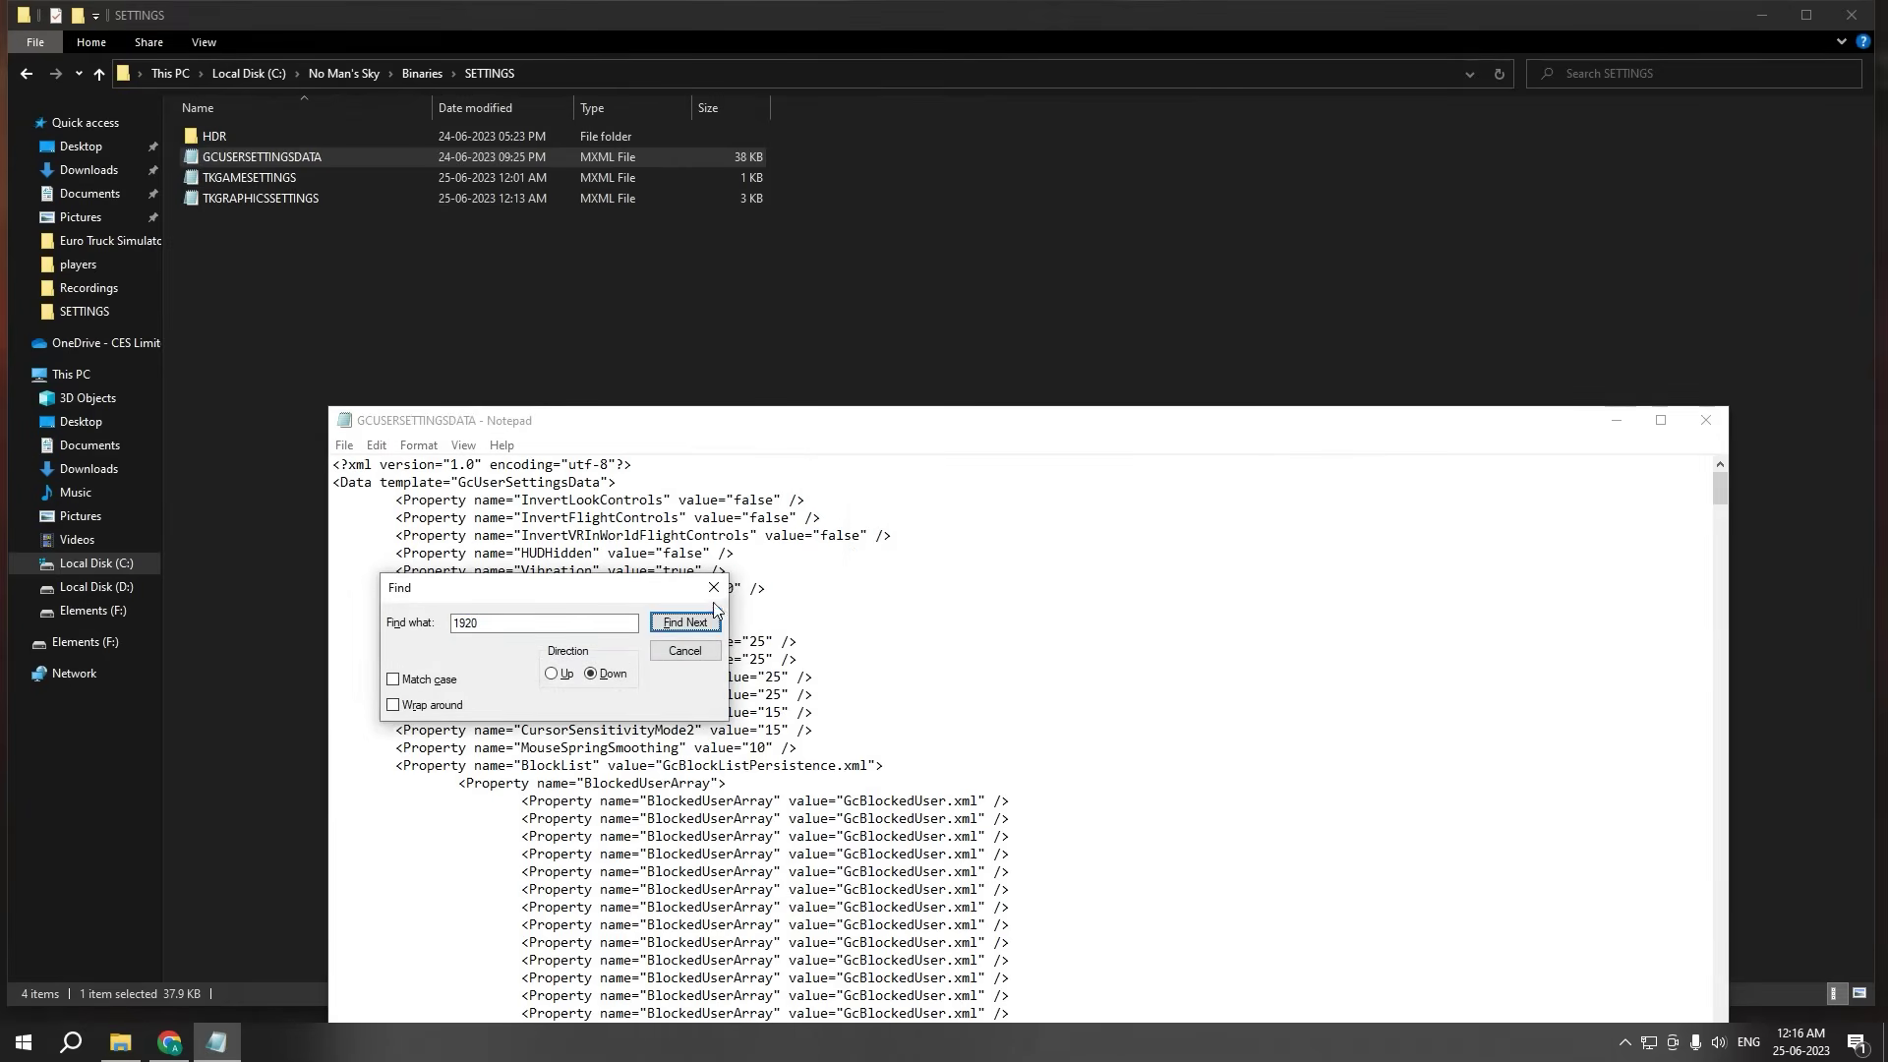
{"action": "left_click", "coordinate": [714, 587]}
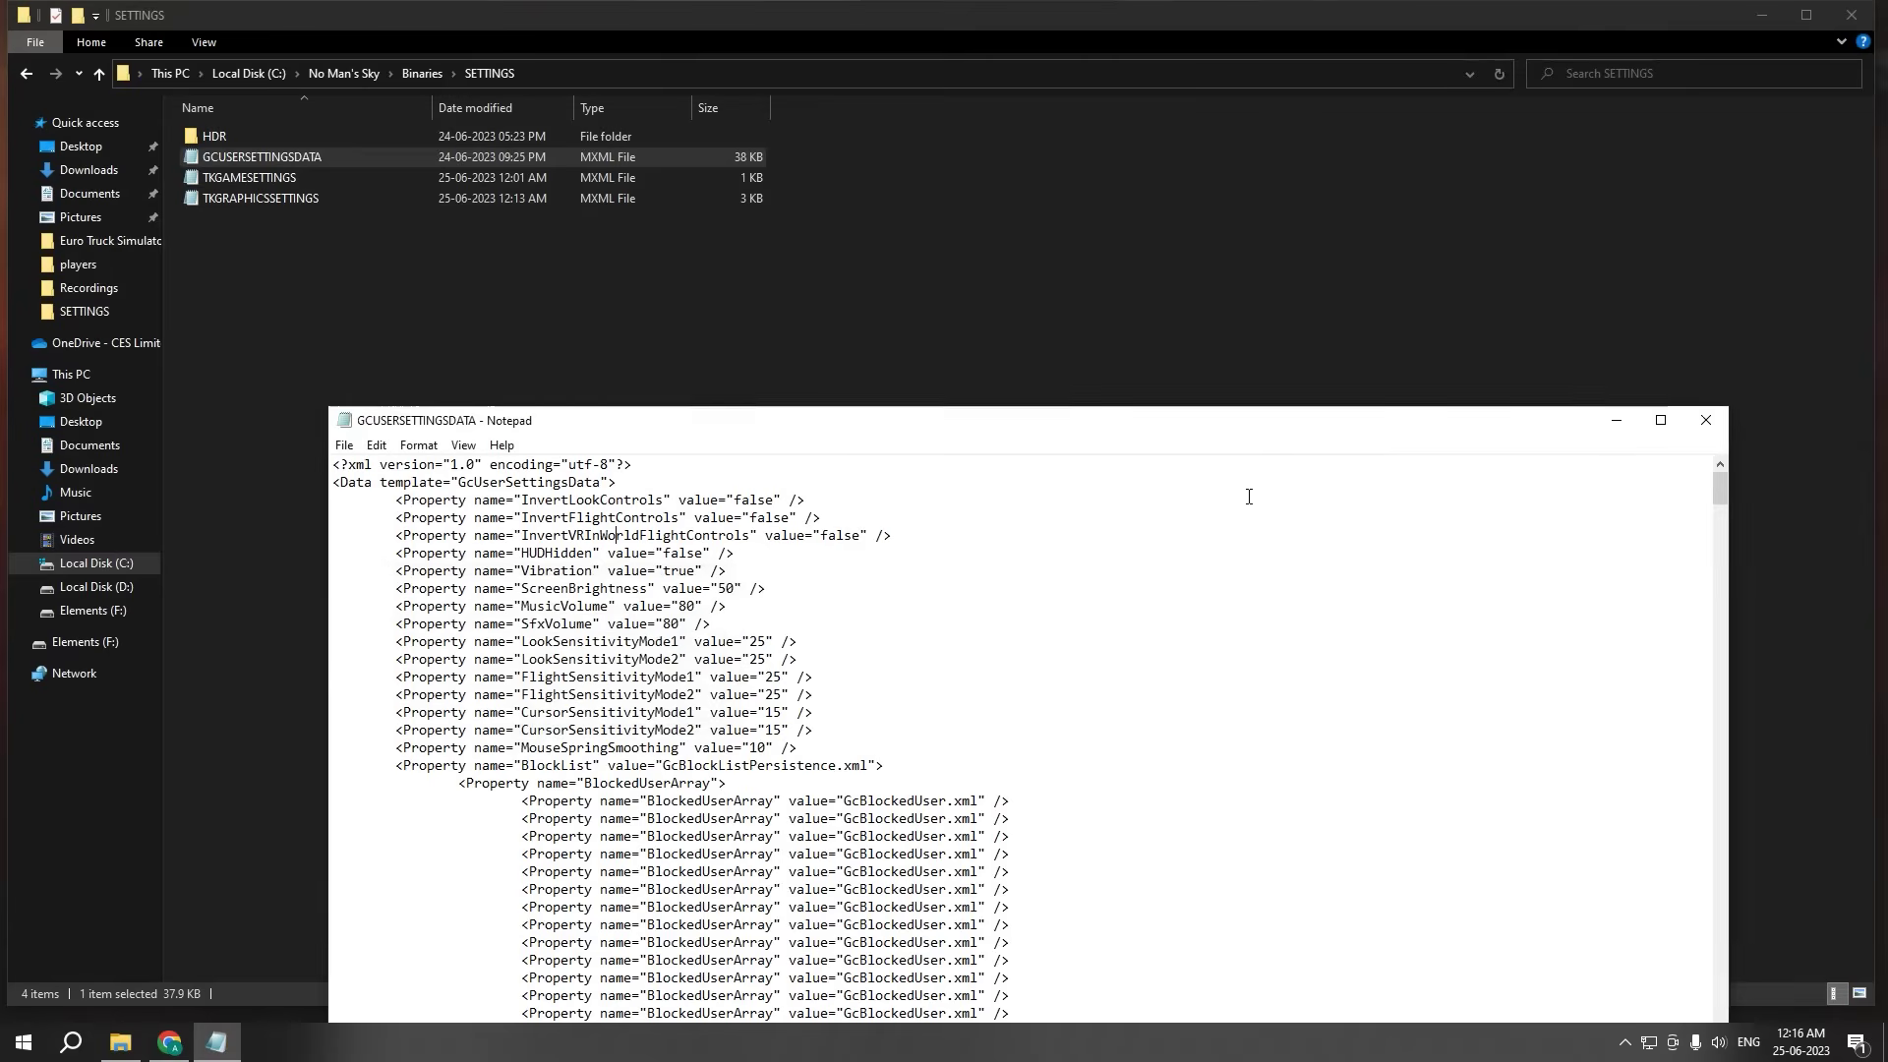
{"action": "left_click", "coordinate": [1700, 421]}
Step: Check TKGAMESETTINGS, close it, and open TKGRAPHICSSETTINGS in Notepad
{"action": "double_click", "coordinate": [550, 178]}
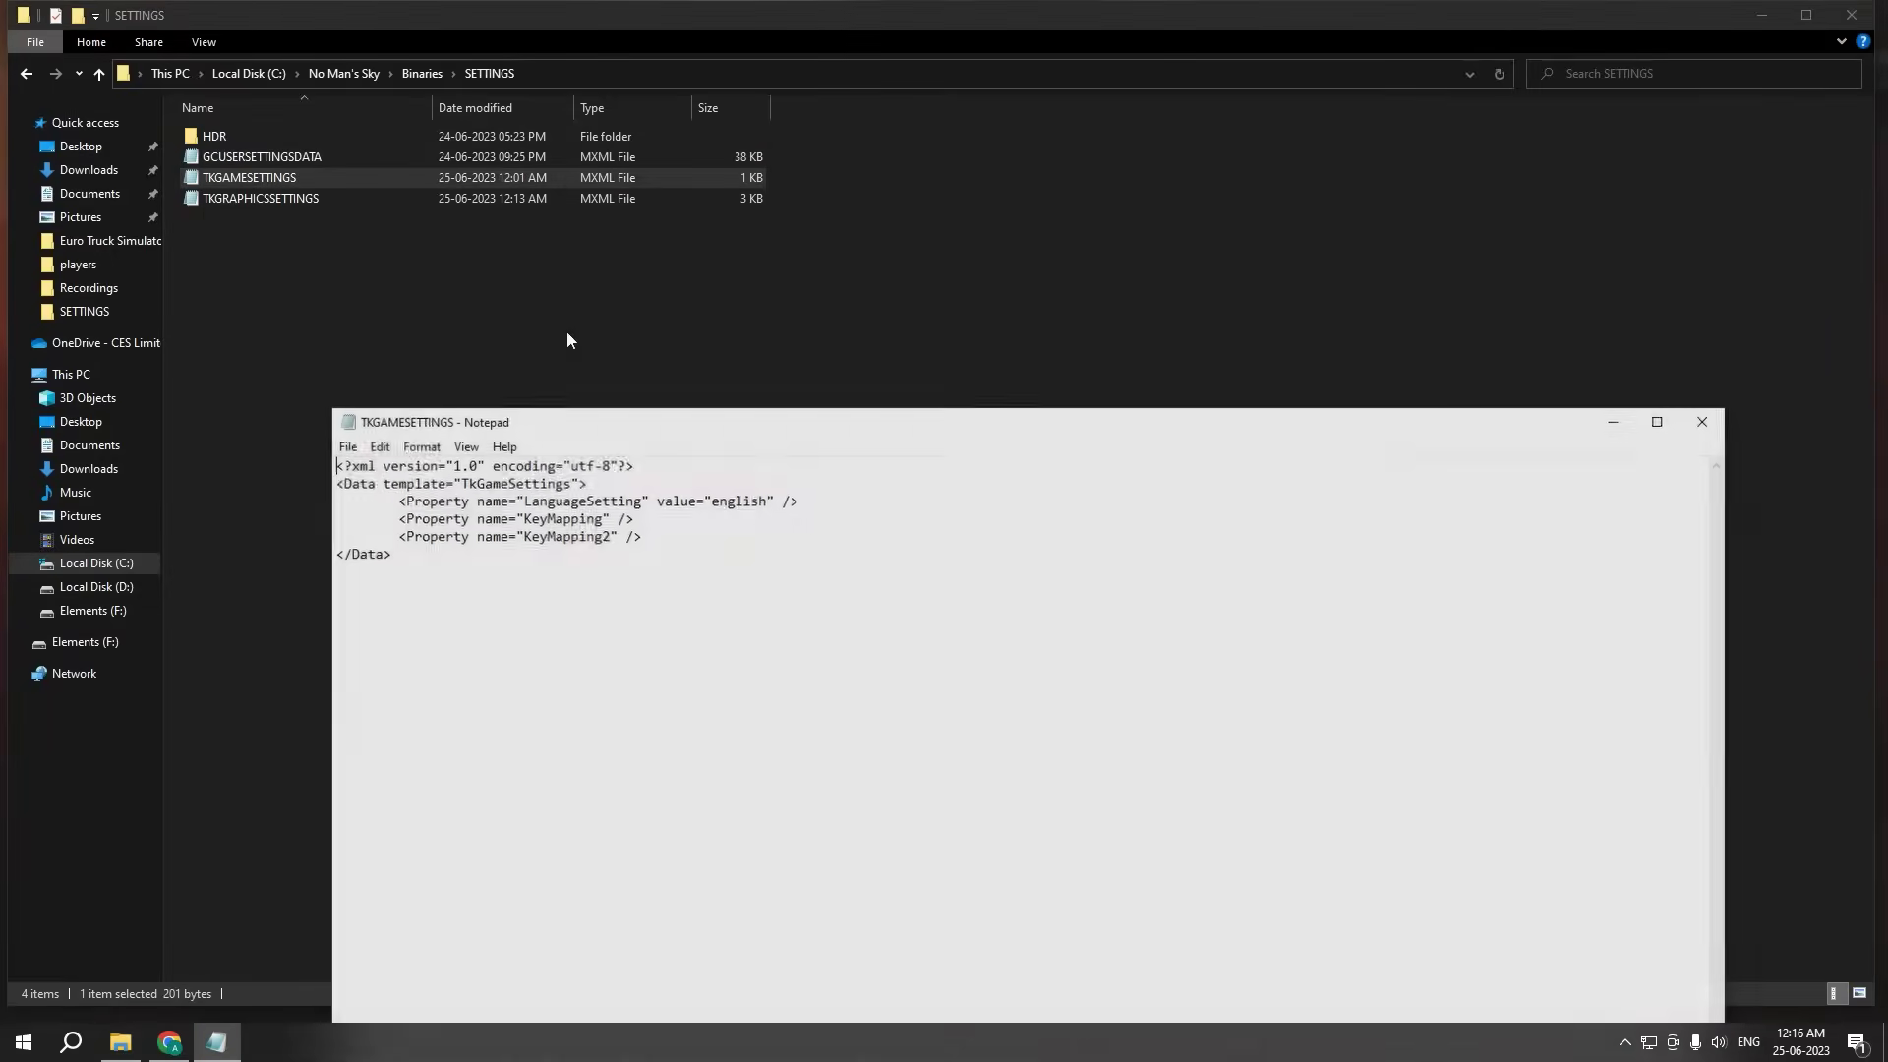
{"action": "key", "text": "ctrl+a"}
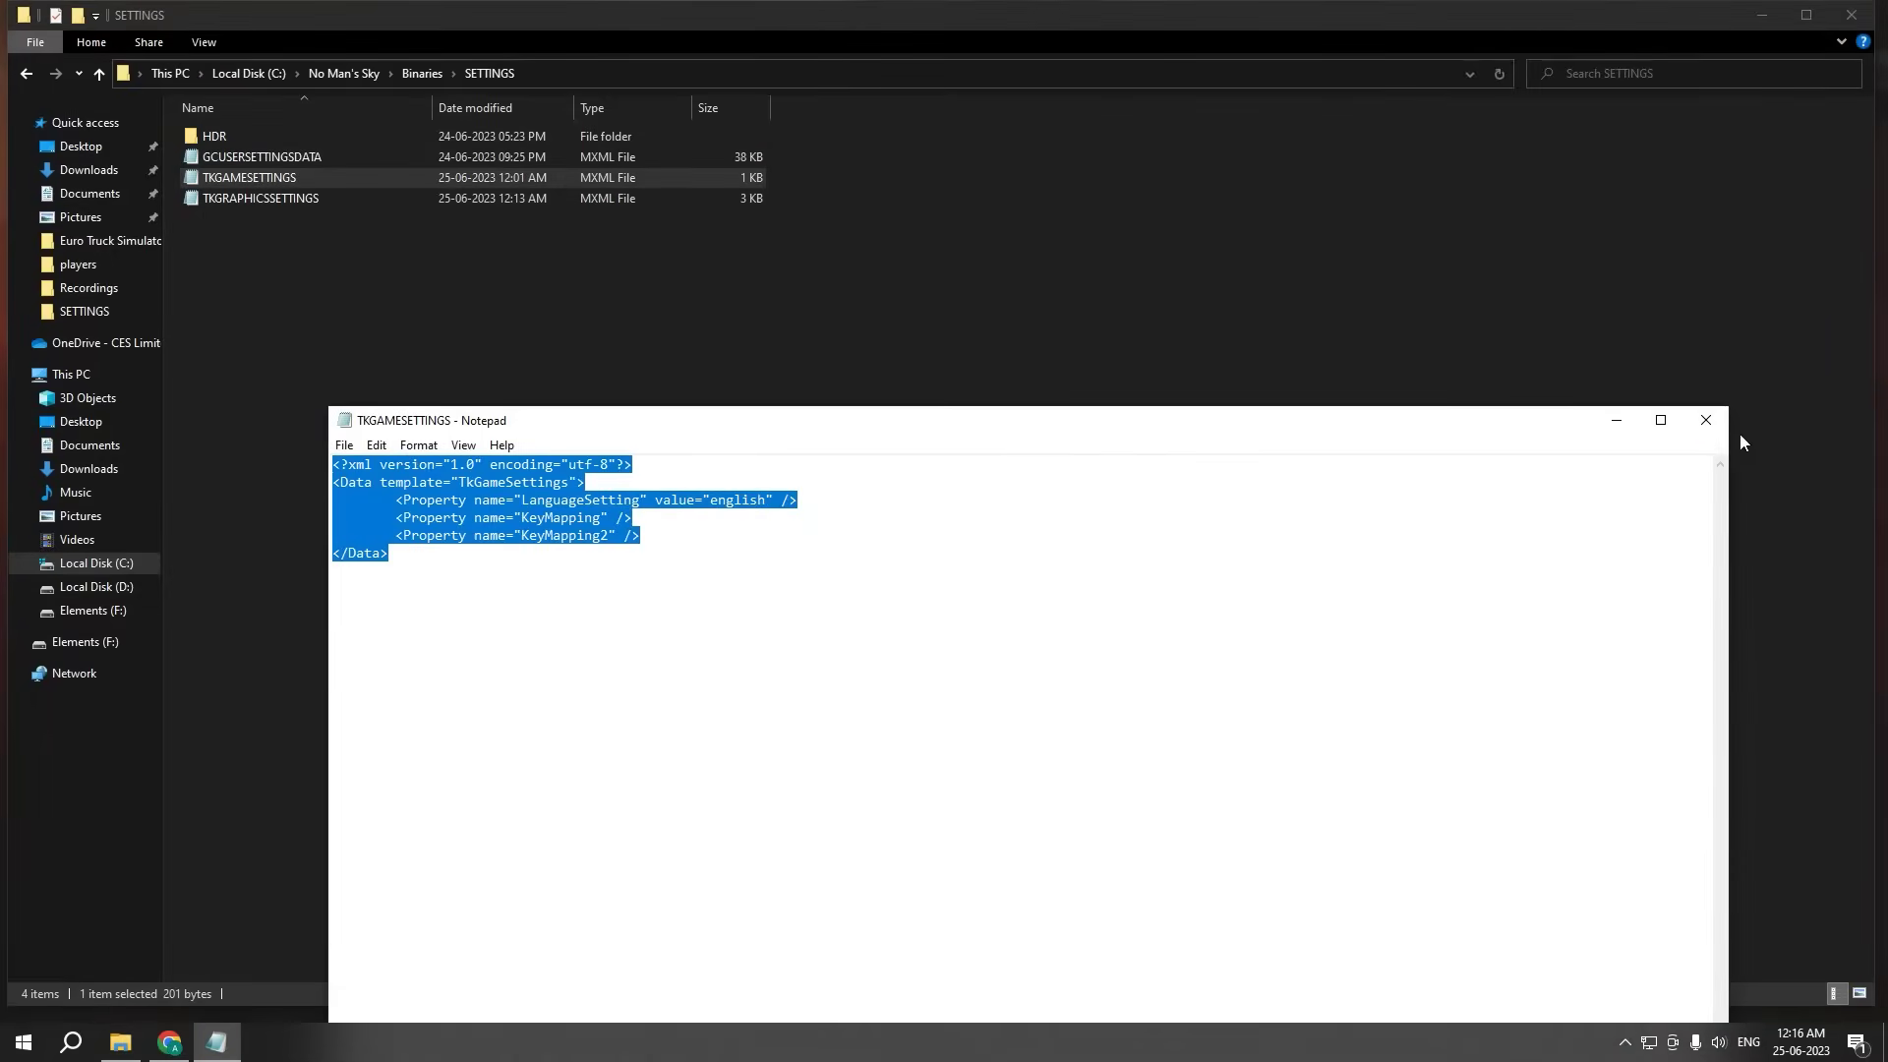
{"action": "left_click", "coordinate": [1706, 420]}
{"action": "left_click", "coordinate": [284, 198]}
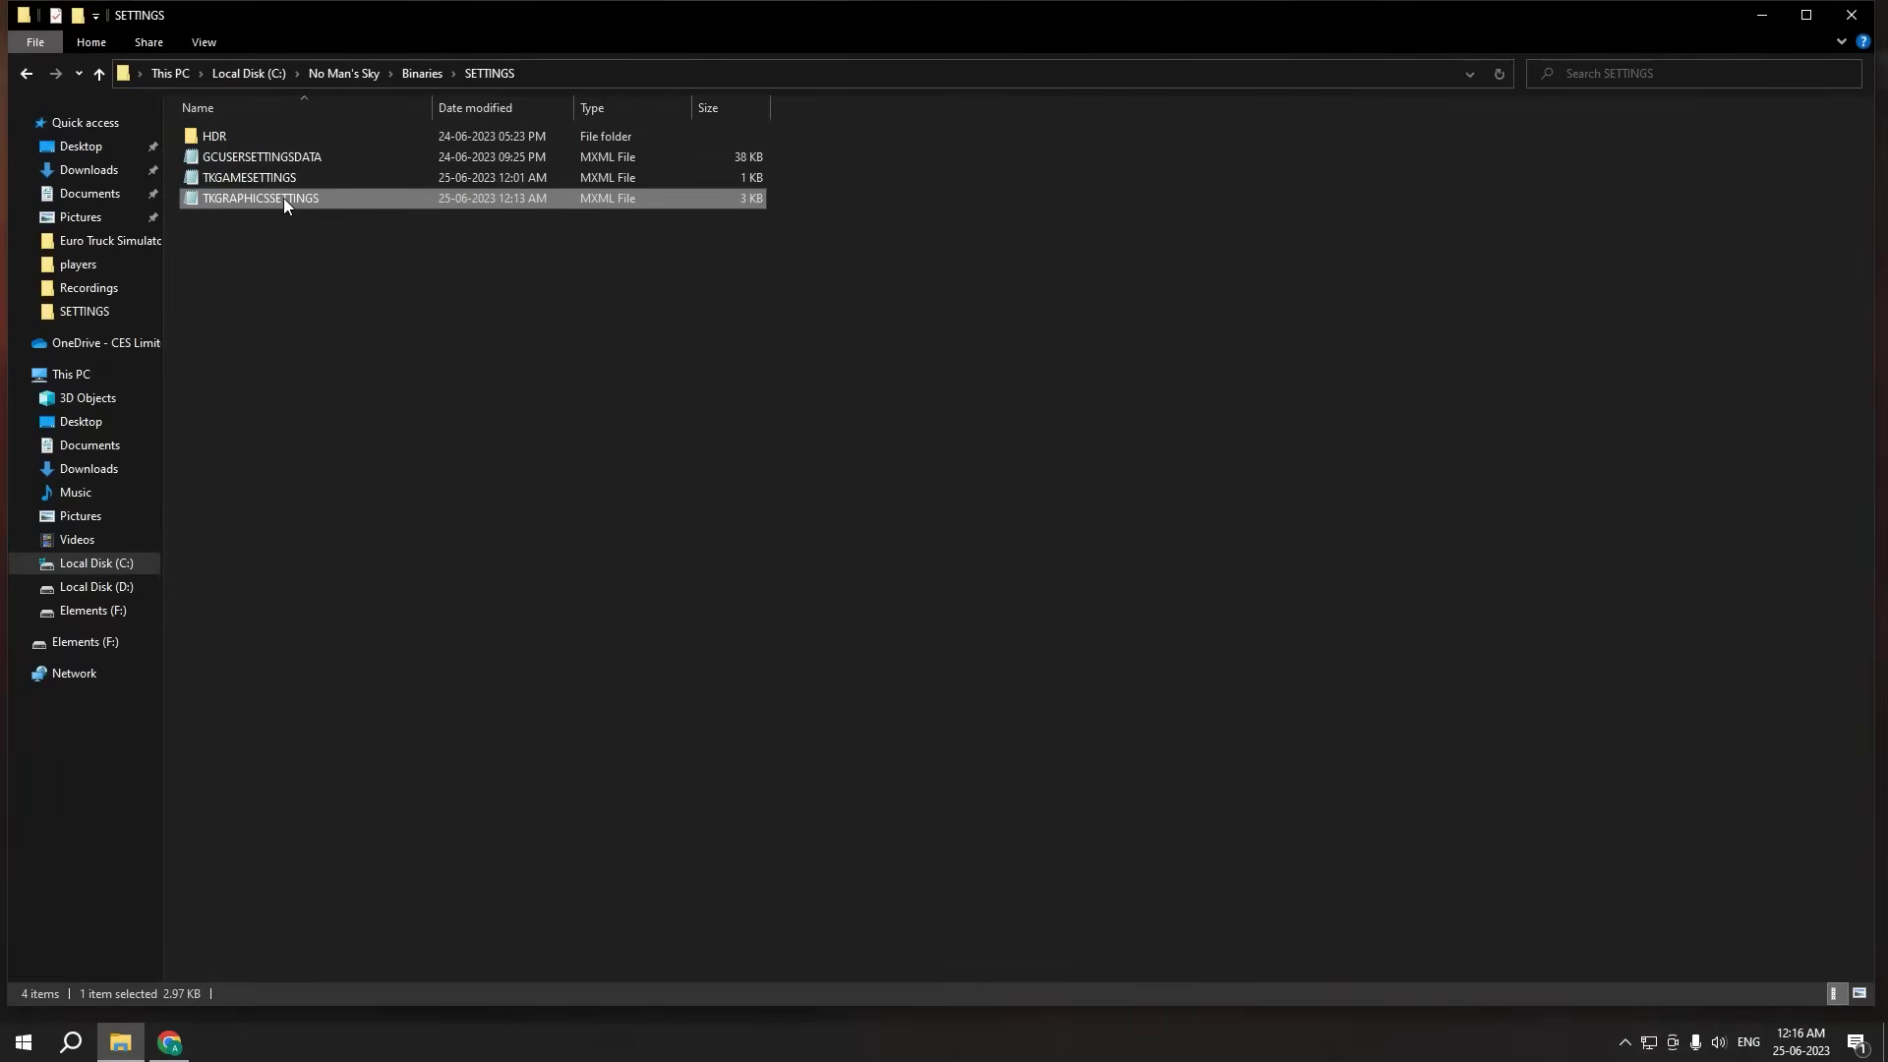
{"action": "double_click", "coordinate": [283, 197]}
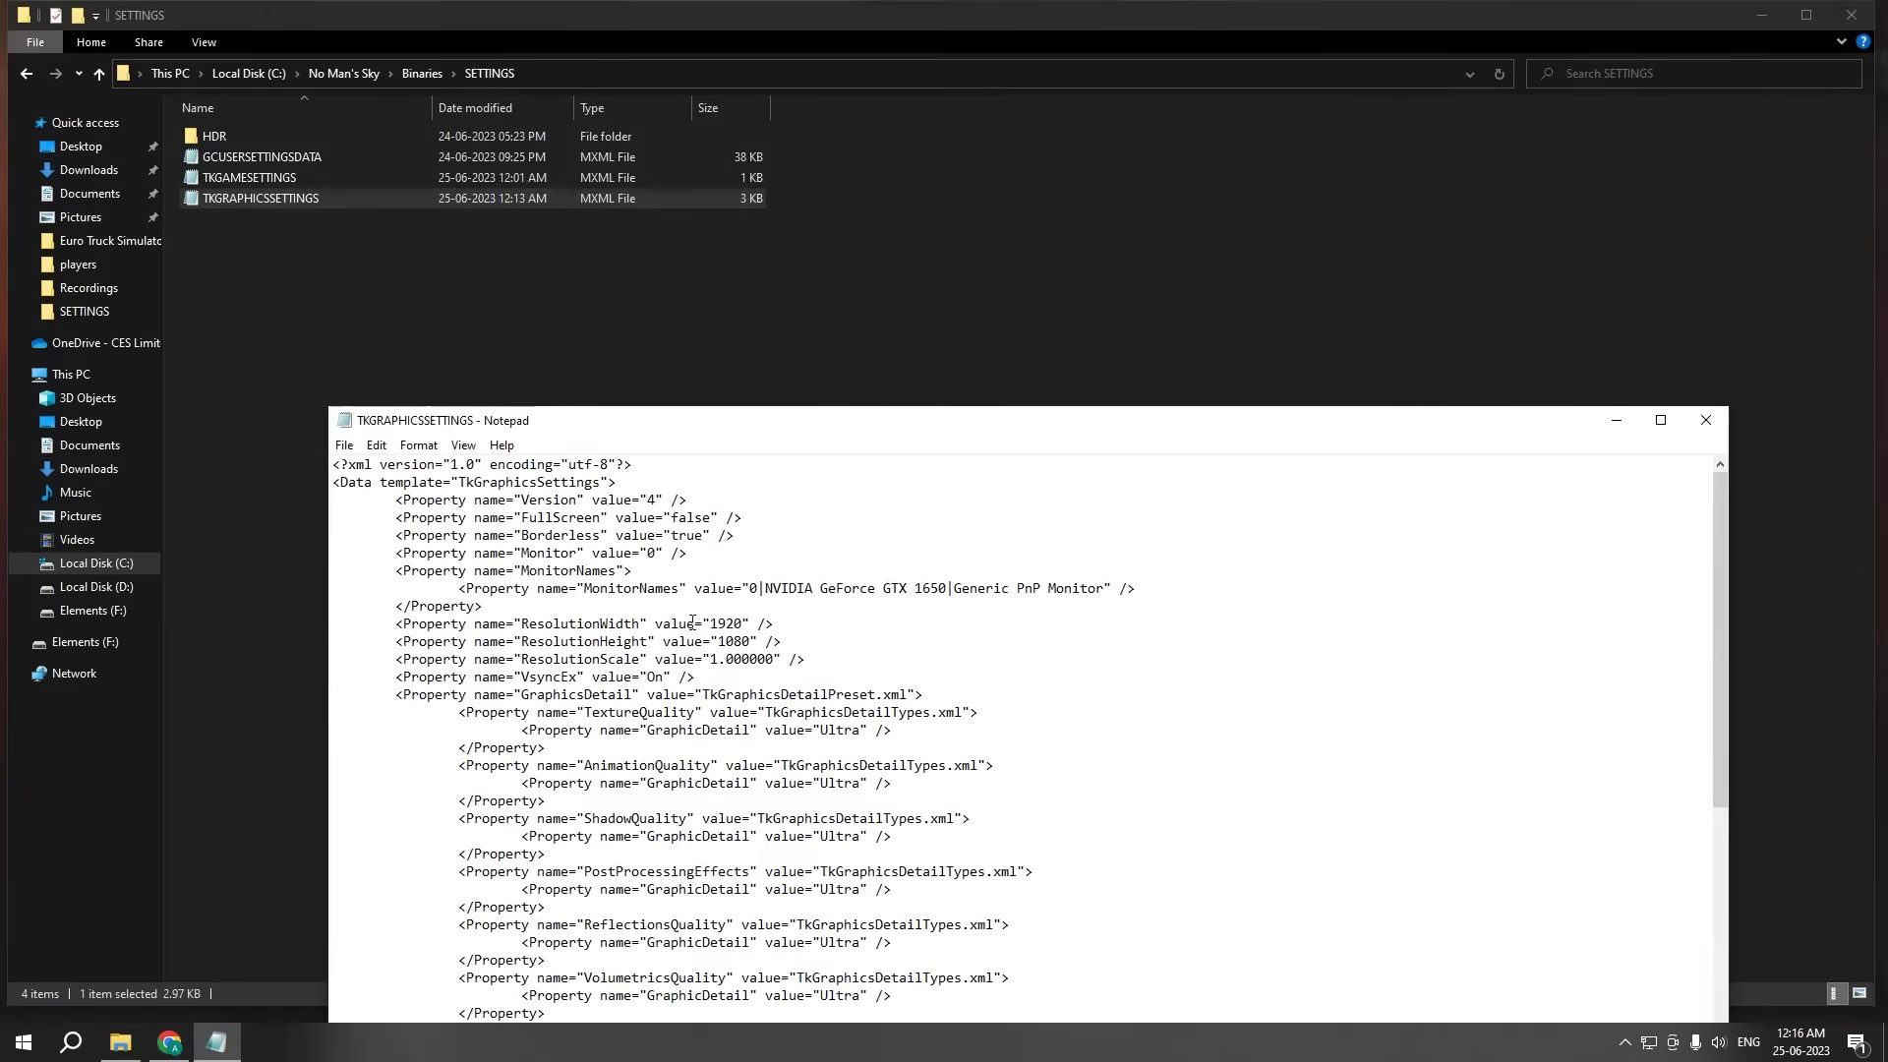
Step: Replace the ResolutionWidth value 1920 with 1366 in TKGRAPHICSSETTINGS
{"action": "left_click_drag", "start_coordinate": [710, 623], "coordinate": [744, 624]}
{"action": "double_click", "coordinate": [732, 641]}
{"action": "left_click_drag", "start_coordinate": [522, 623], "coordinate": [641, 623]}
{"action": "left_click_drag", "start_coordinate": [744, 623], "coordinate": [713, 625]}
{"action": "type", "text": "1366"}
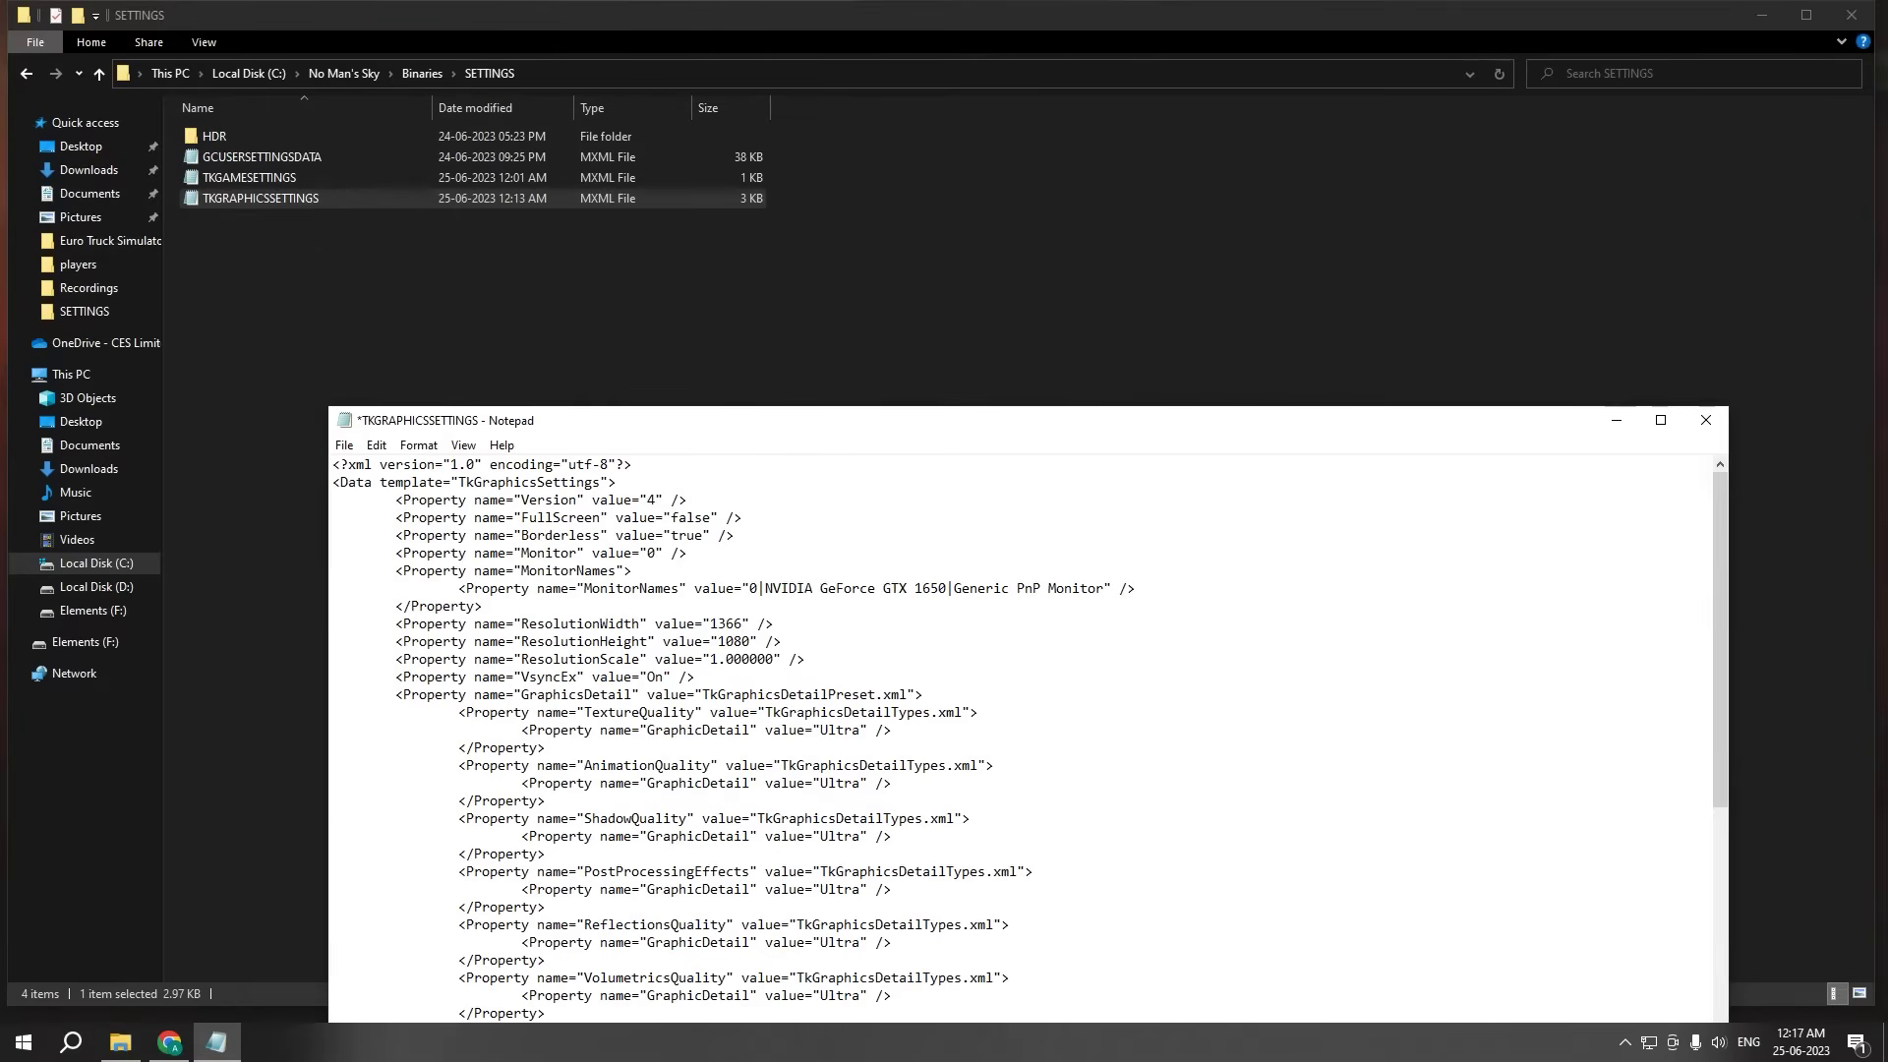
Step: Change ResolutionHeight from 1080 to 768 and save the file
{"action": "double_click", "coordinate": [749, 642]}
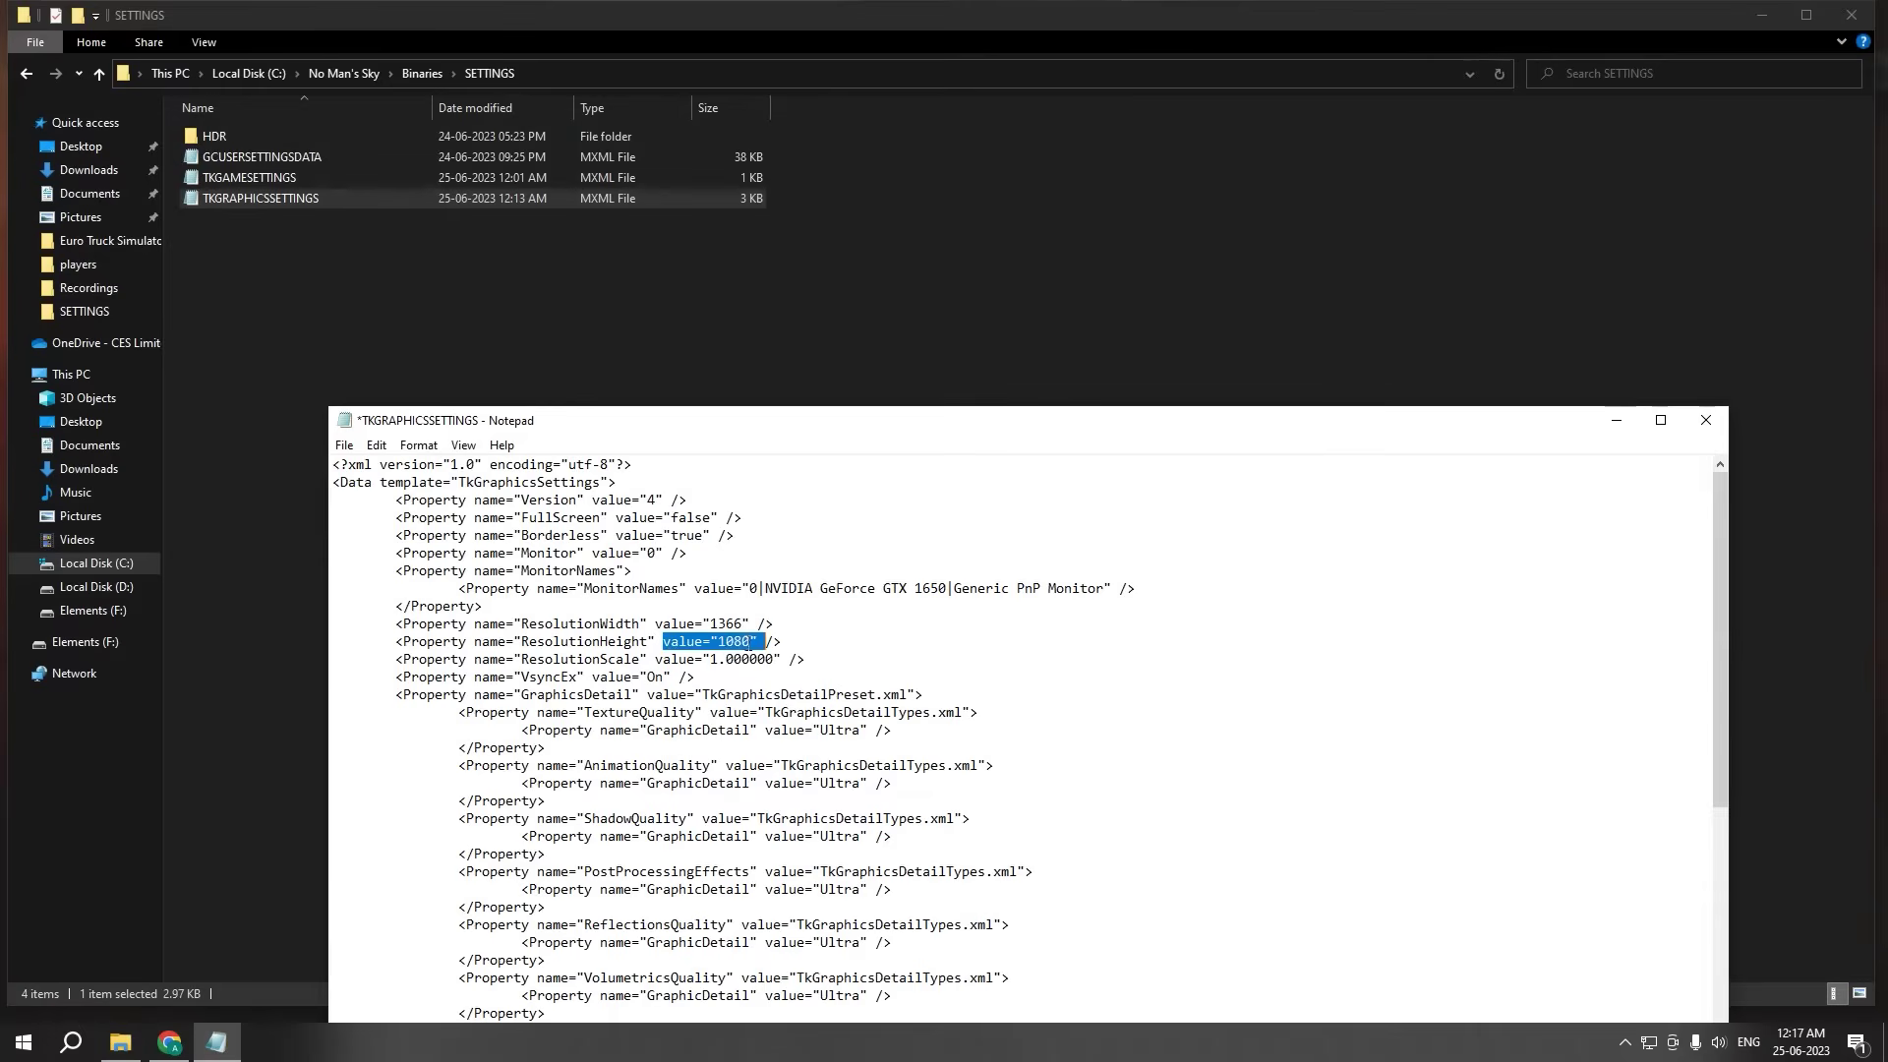
{"action": "left_click", "coordinate": [750, 641]}
{"action": "left_click_drag", "start_coordinate": [750, 641], "coordinate": [719, 641]}
{"action": "type", "text": "768"}
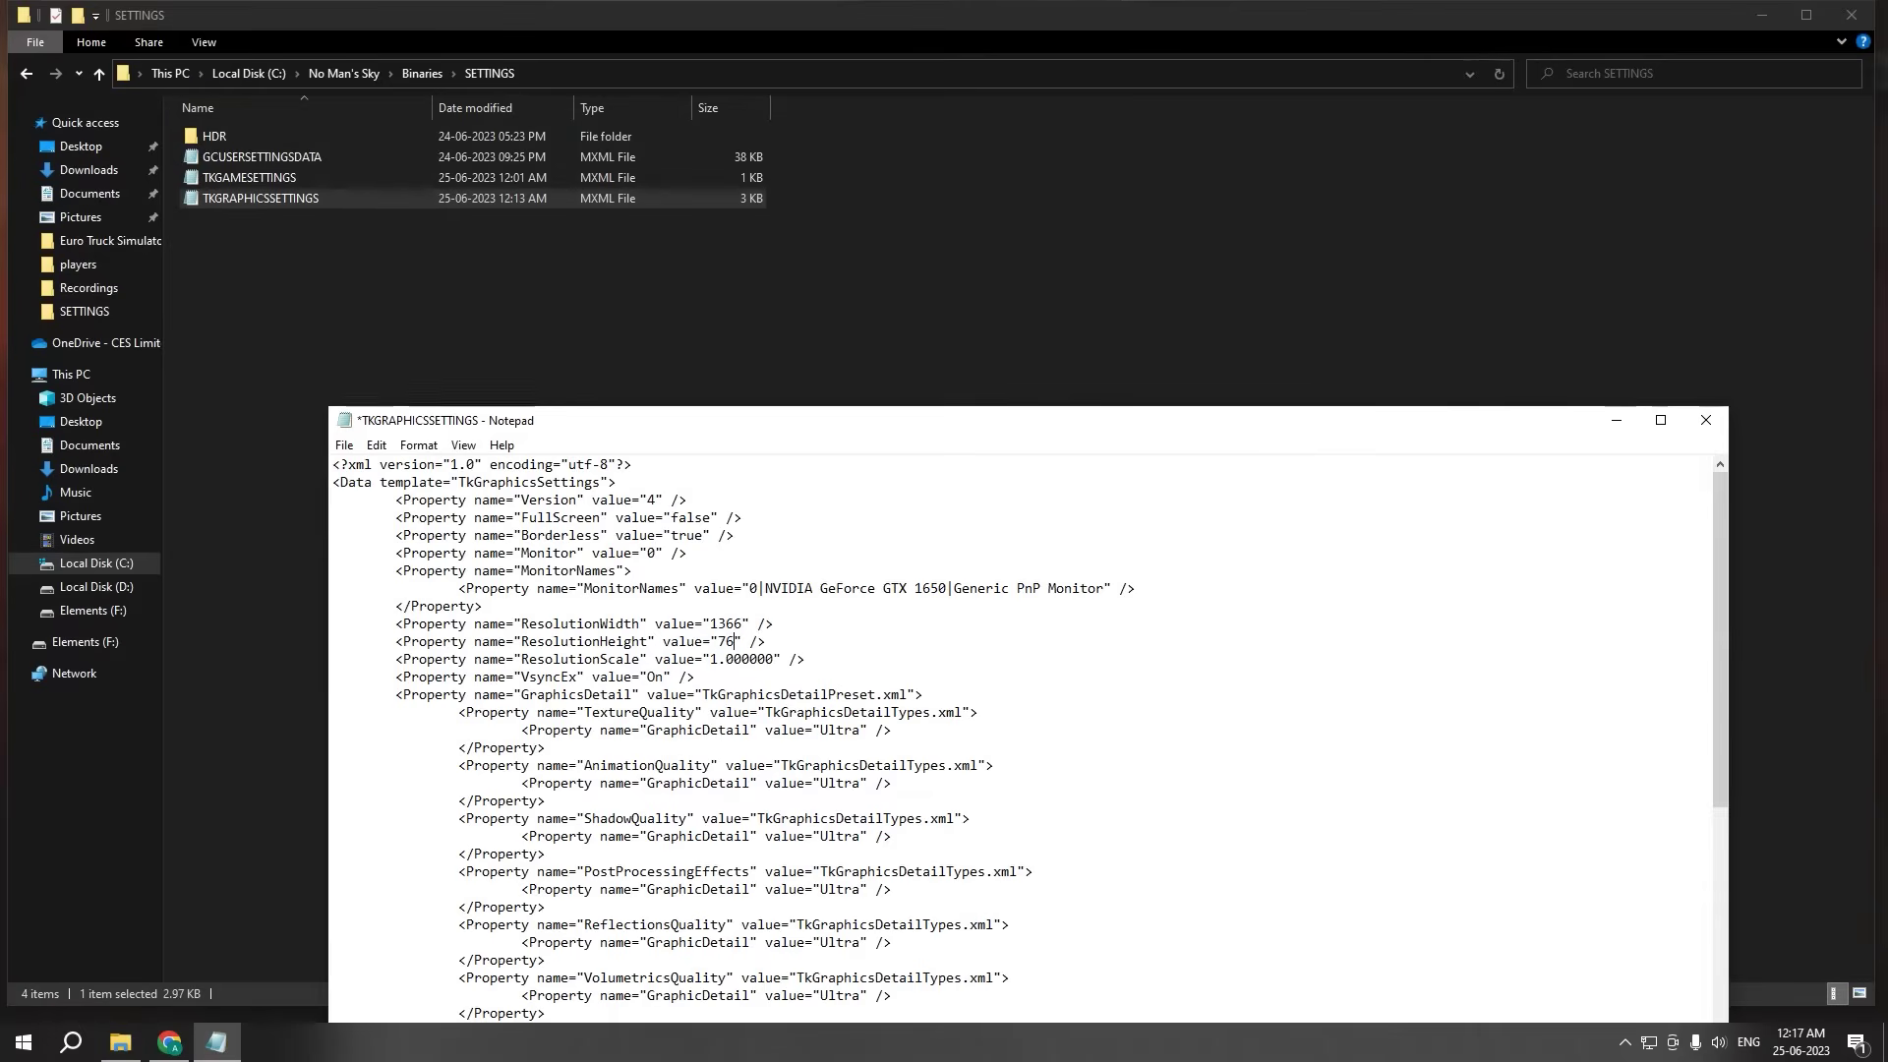
{"action": "left_click", "coordinate": [344, 445]}
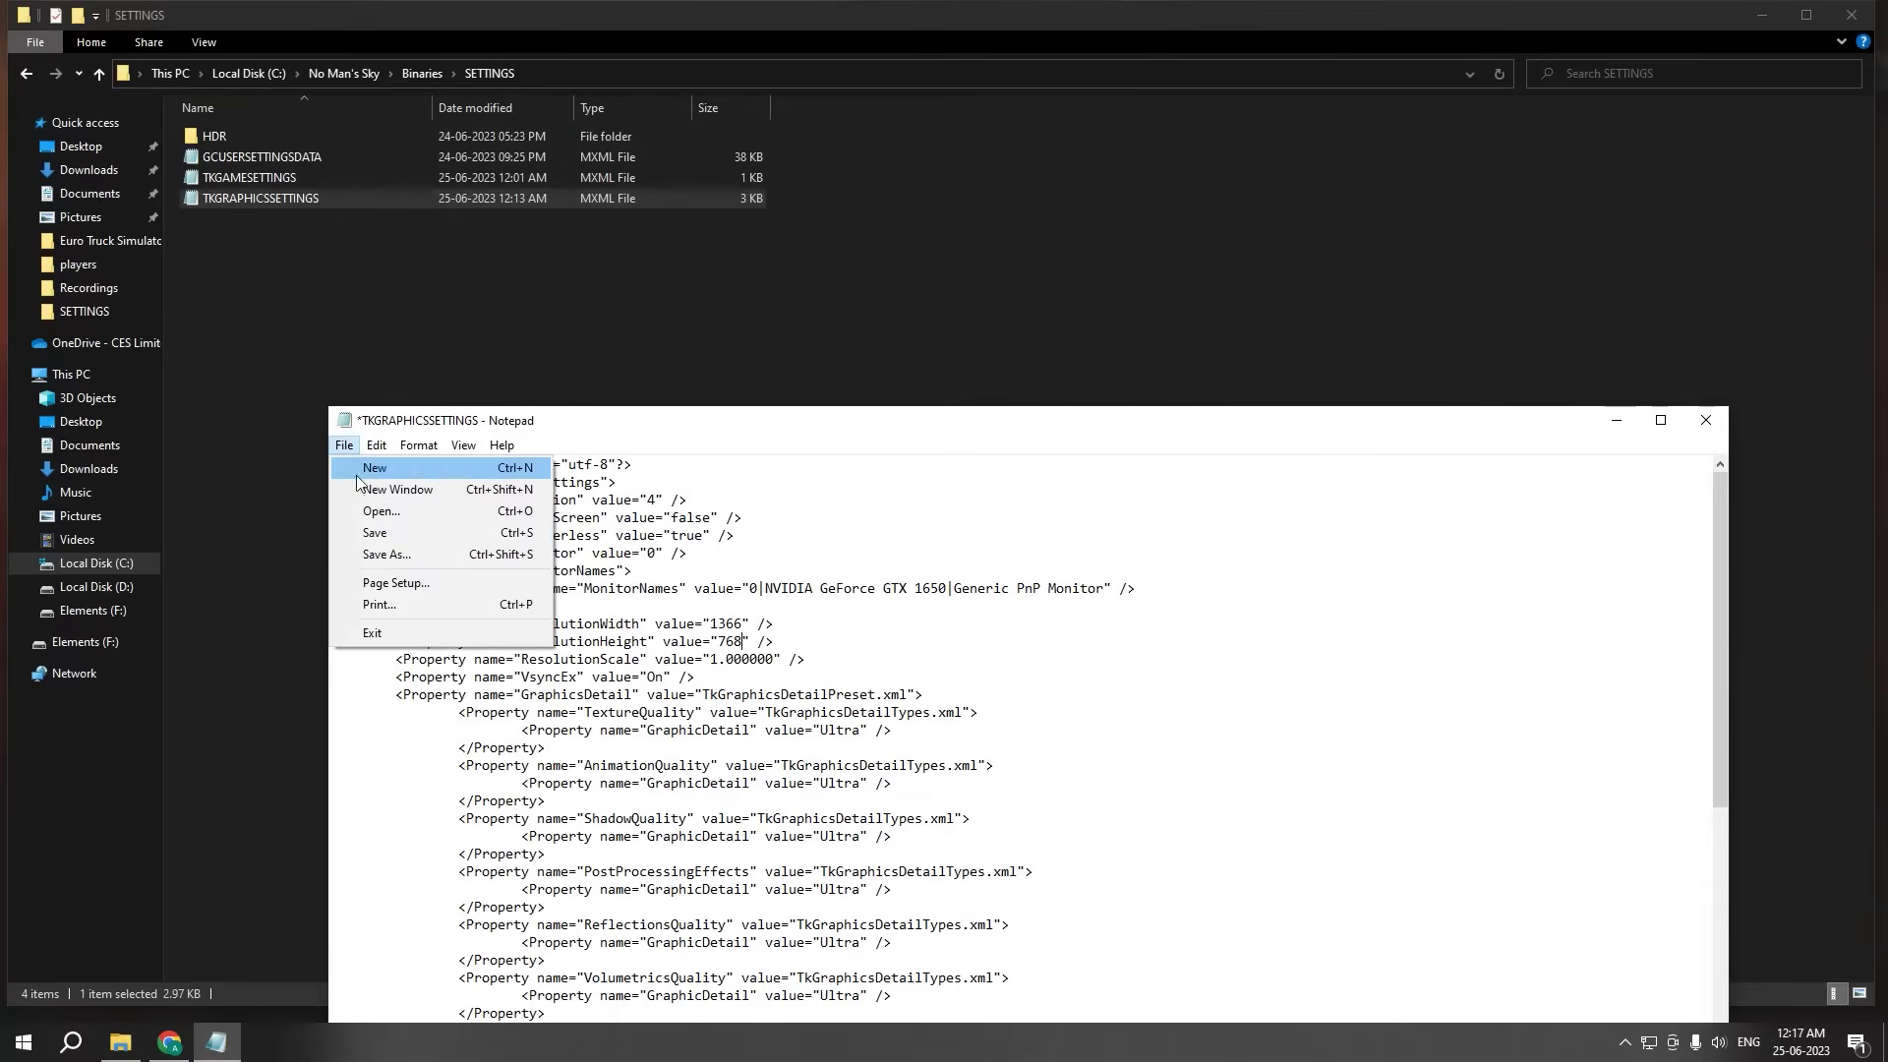
{"action": "left_click", "coordinate": [375, 532]}
Step: Save TKGRAPHICSSETTINGS once more and close Notepad
{"action": "left_click_drag", "start_coordinate": [777, 643], "coordinate": [394, 551]}
{"action": "left_click", "coordinate": [761, 623]}
{"action": "left_click_drag", "start_coordinate": [774, 643], "coordinate": [395, 535]}
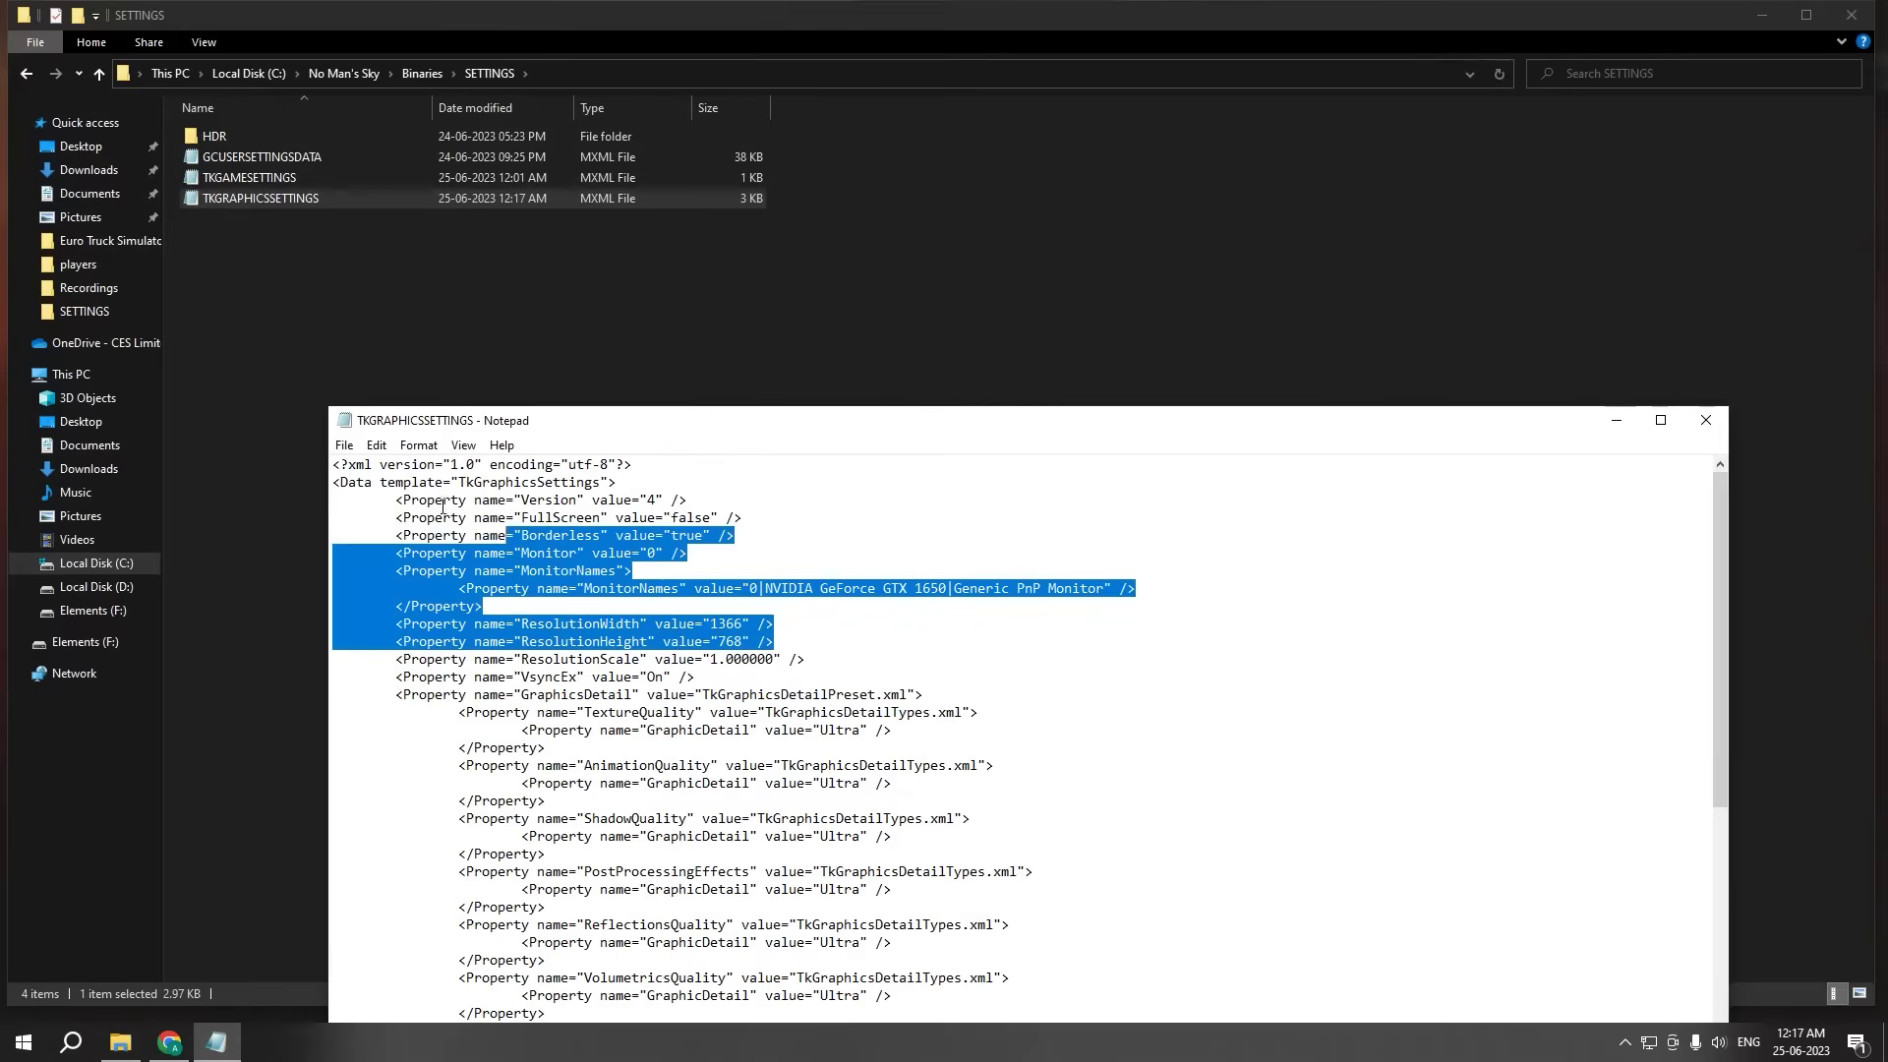
{"action": "left_click", "coordinate": [344, 446]}
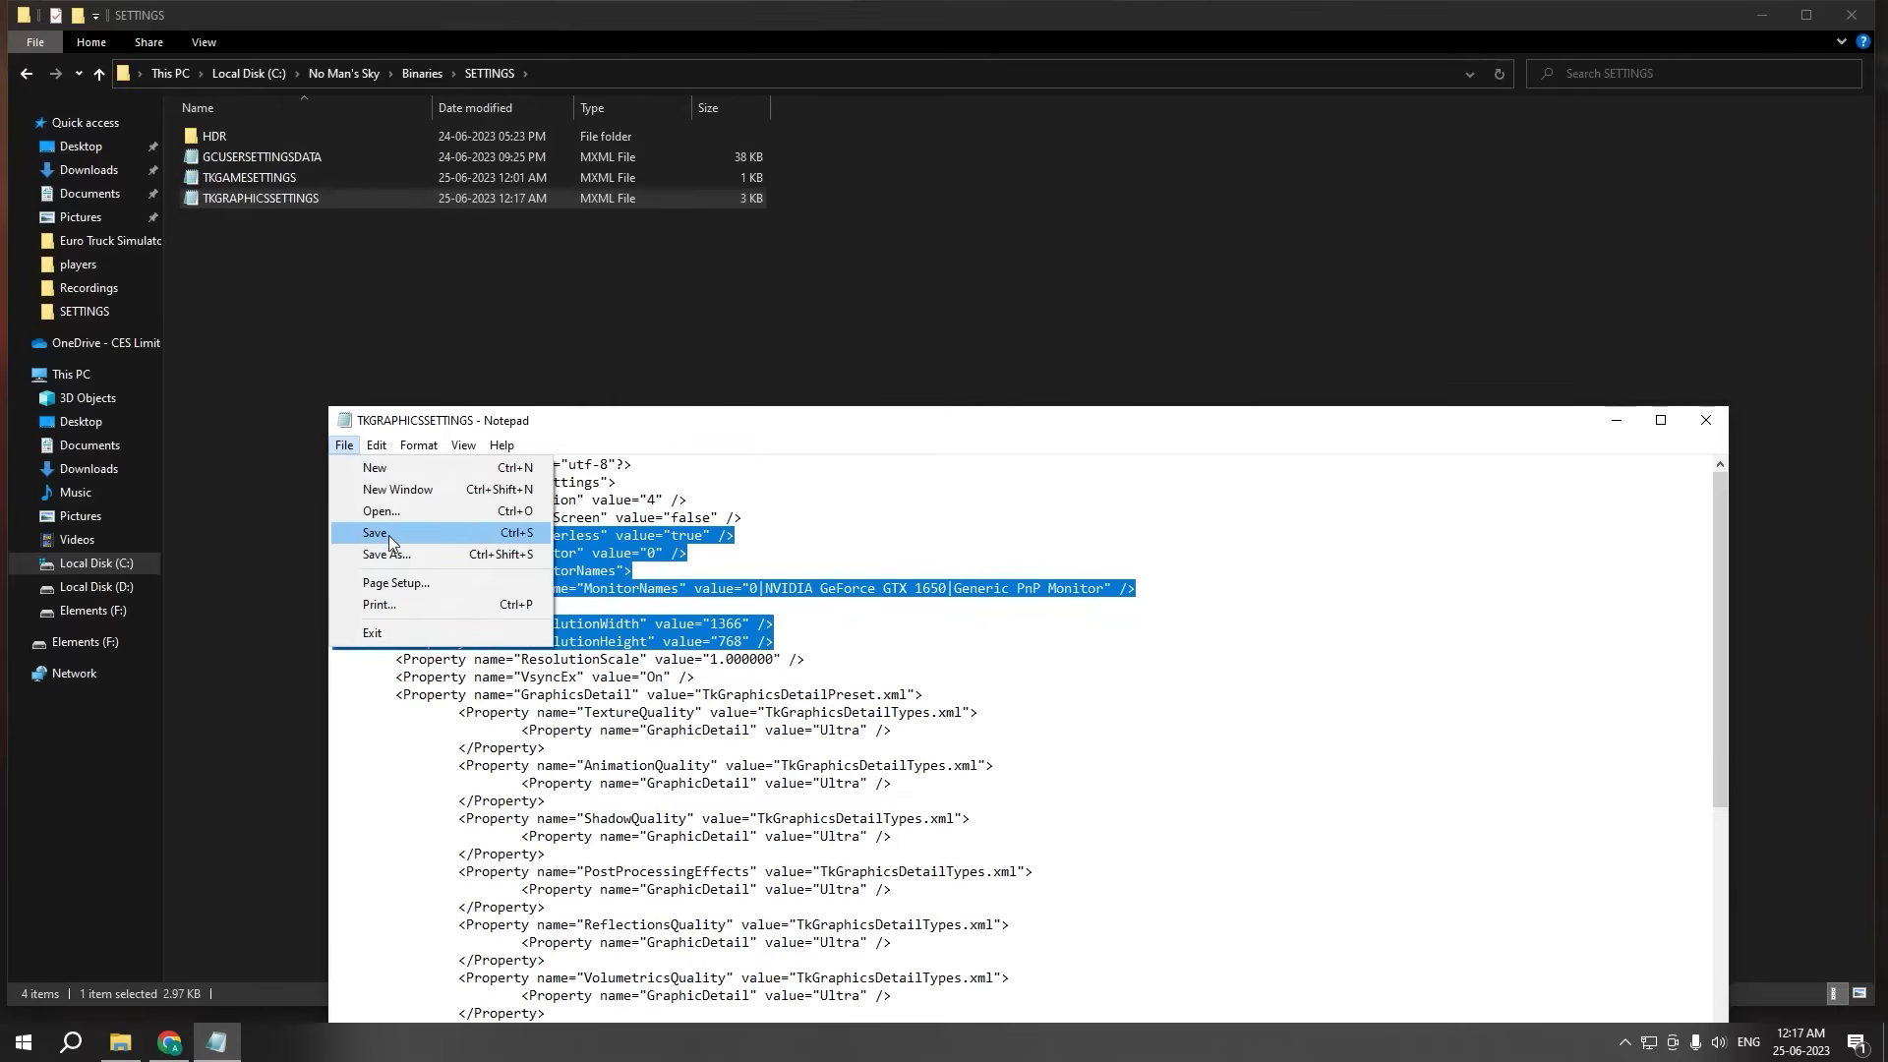
{"action": "left_click", "coordinate": [387, 535]}
{"action": "left_click", "coordinate": [1705, 420]}
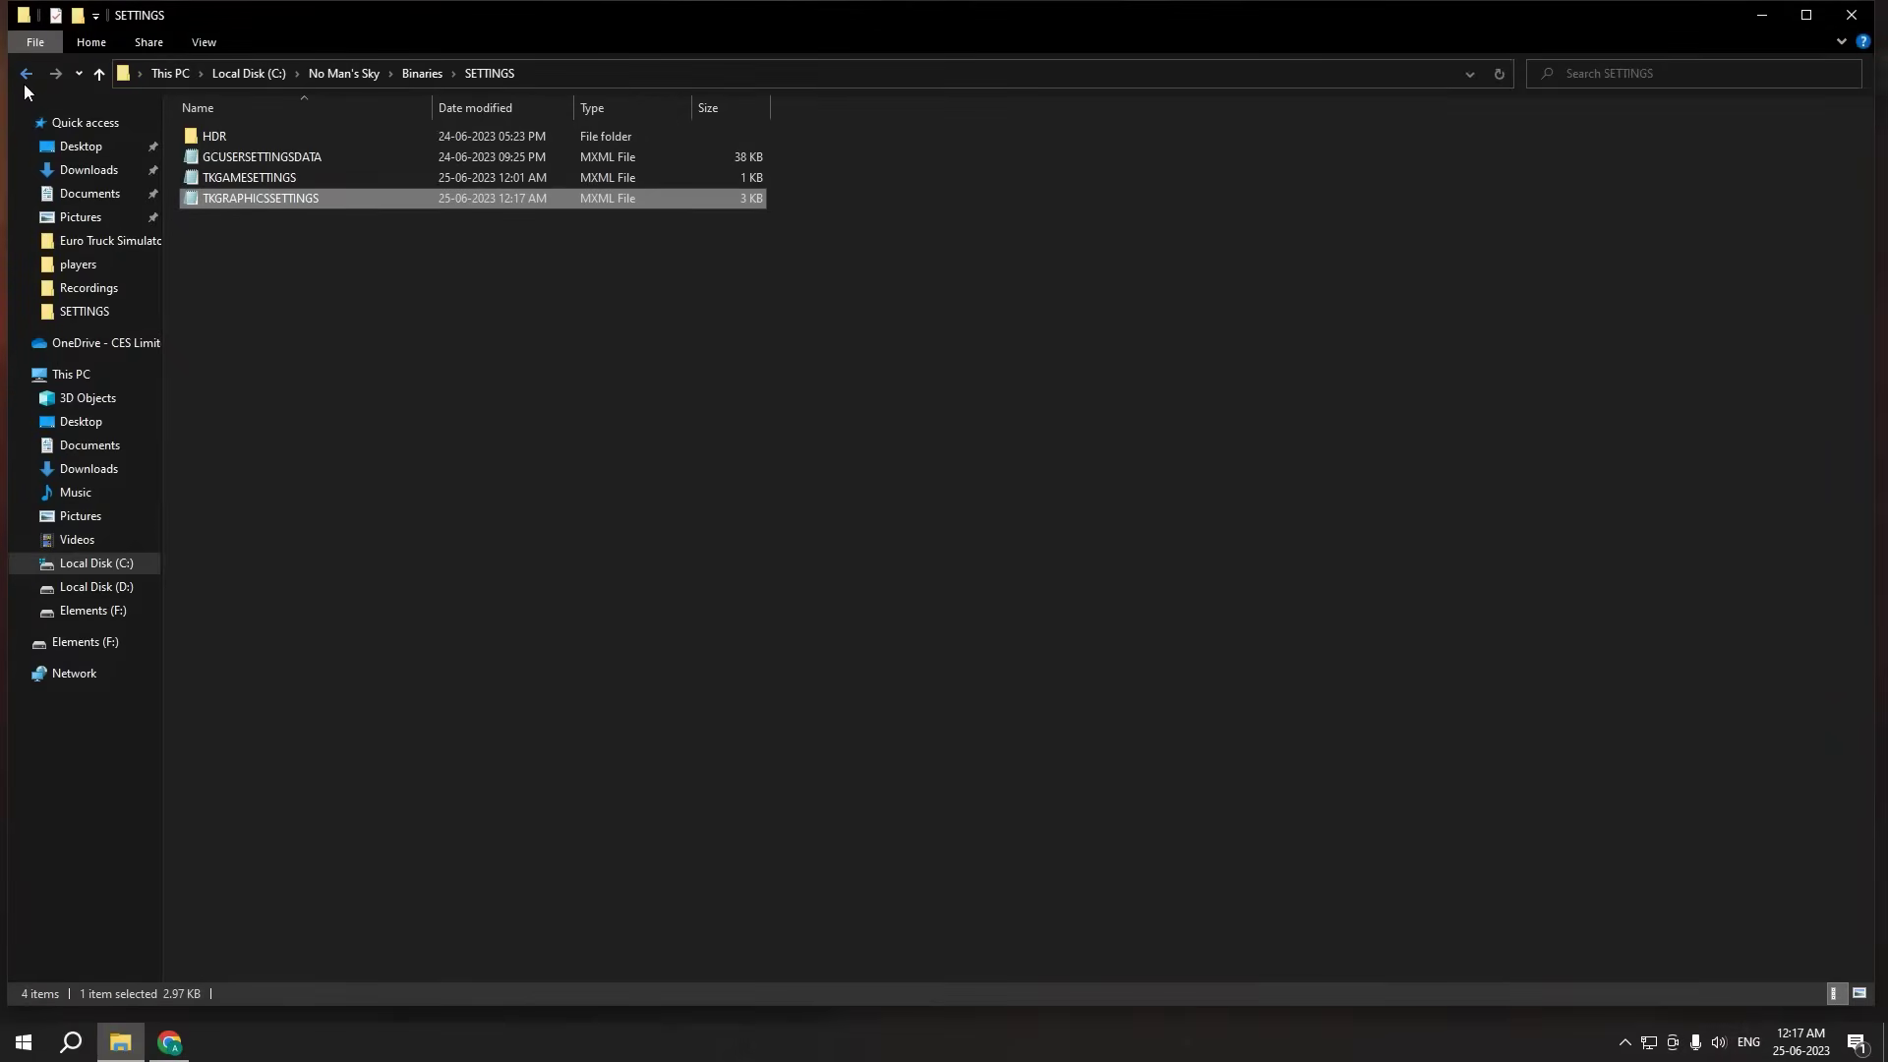
Step: Return to Binaries, peek into the Support subfolder holding dbghelp_x64.dll, and go back
{"action": "left_click", "coordinate": [24, 85]}
{"action": "left_click", "coordinate": [224, 348]}
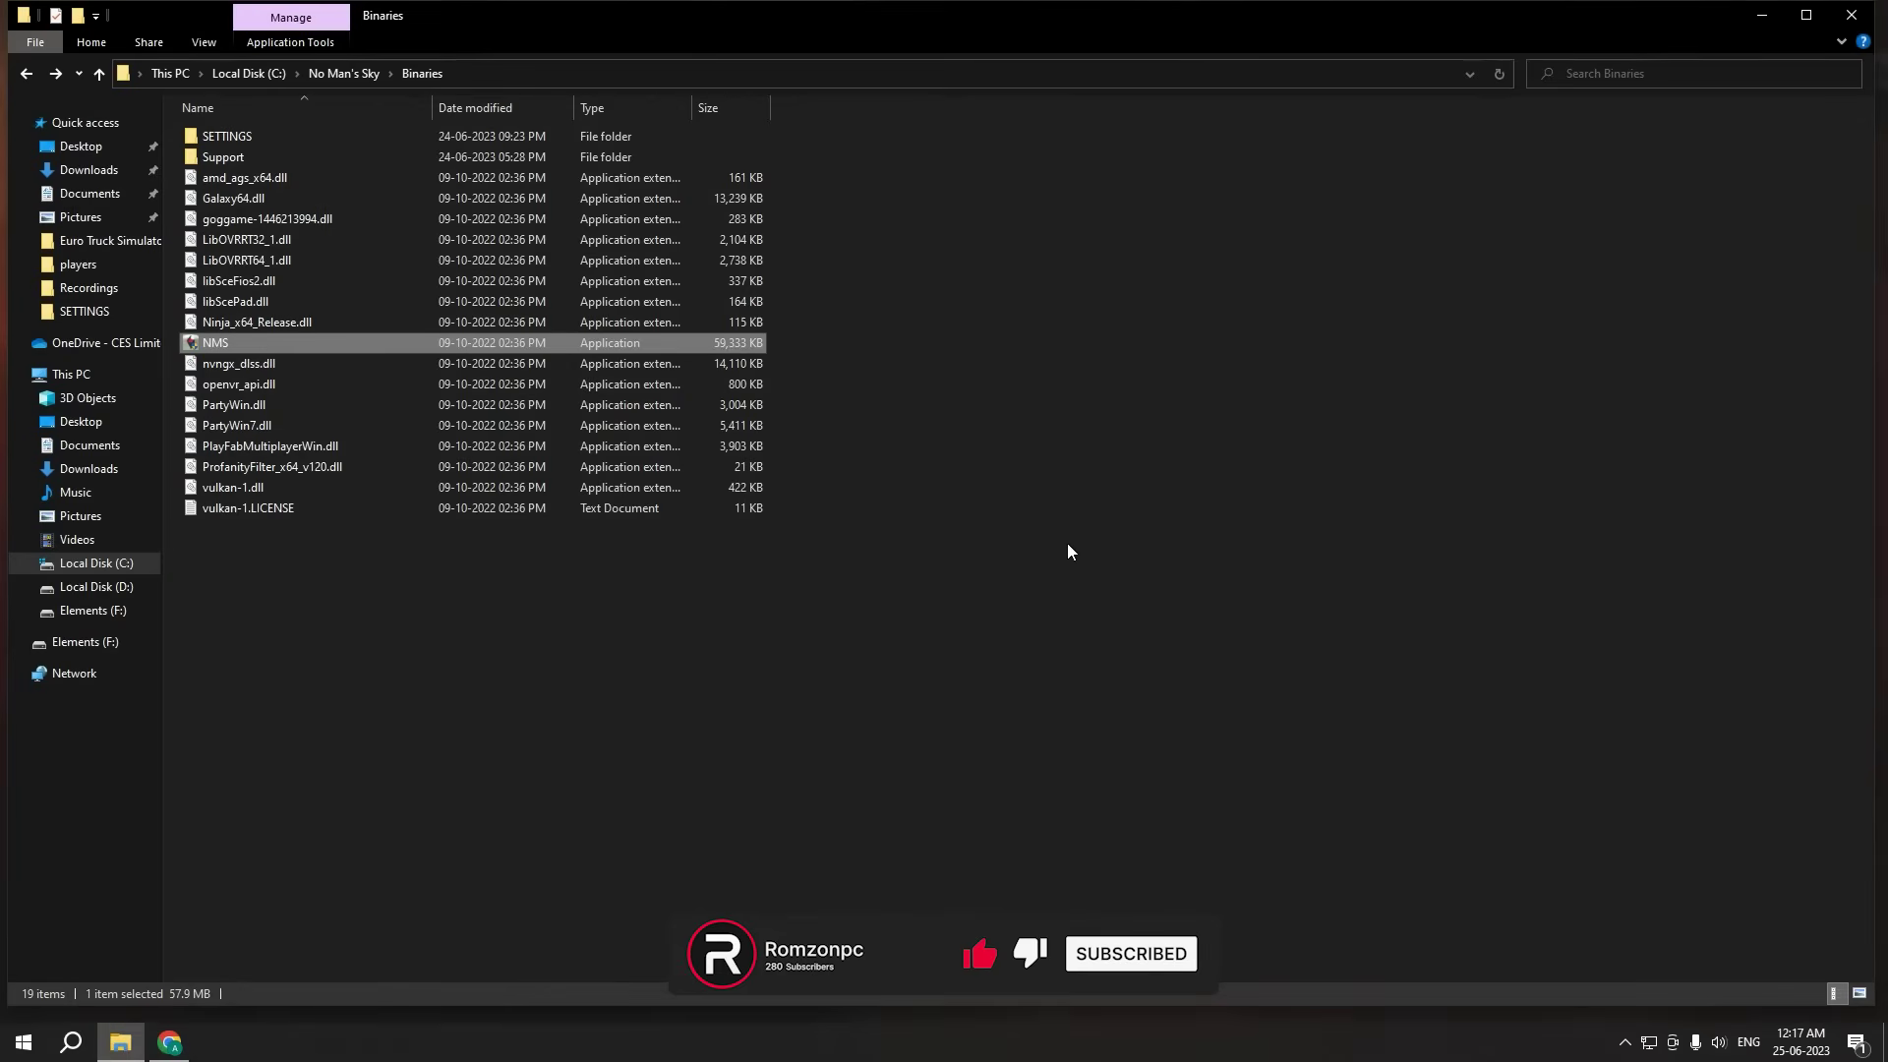
{"action": "left_click", "coordinate": [729, 512]}
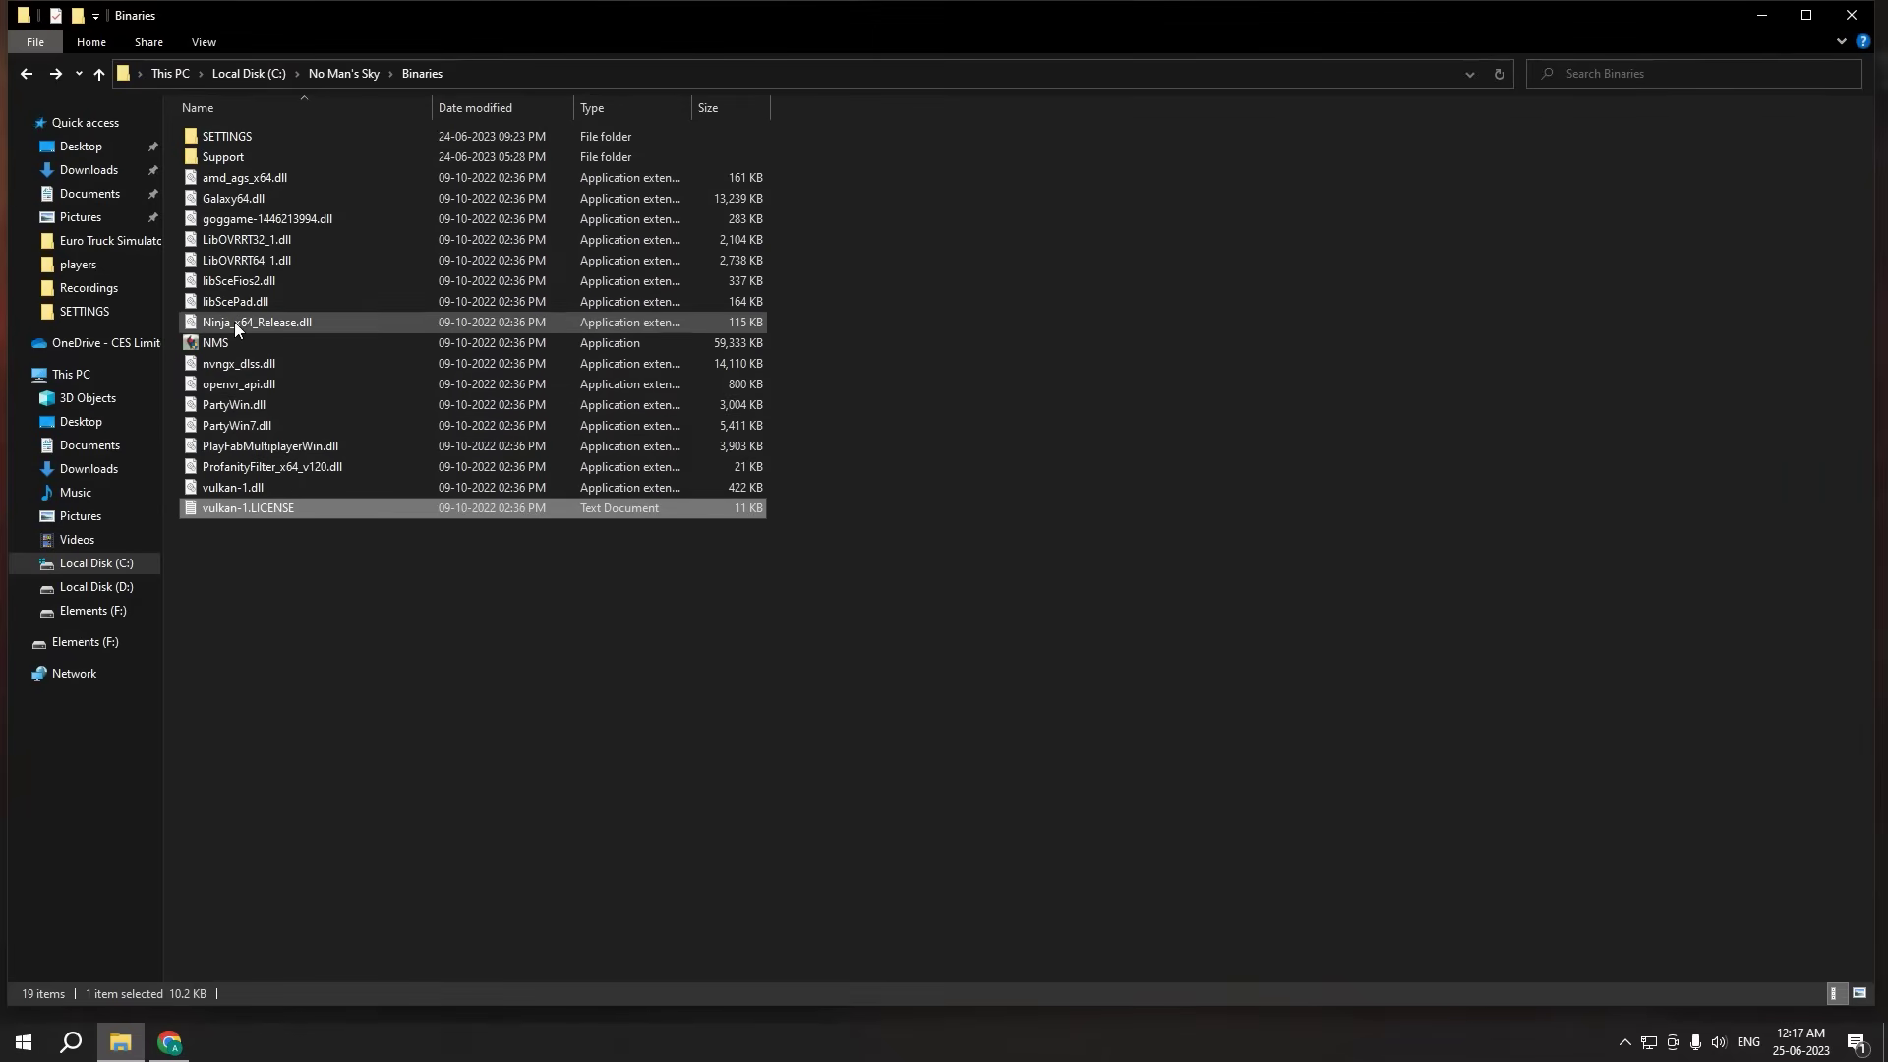
{"action": "double_click", "coordinate": [253, 156]}
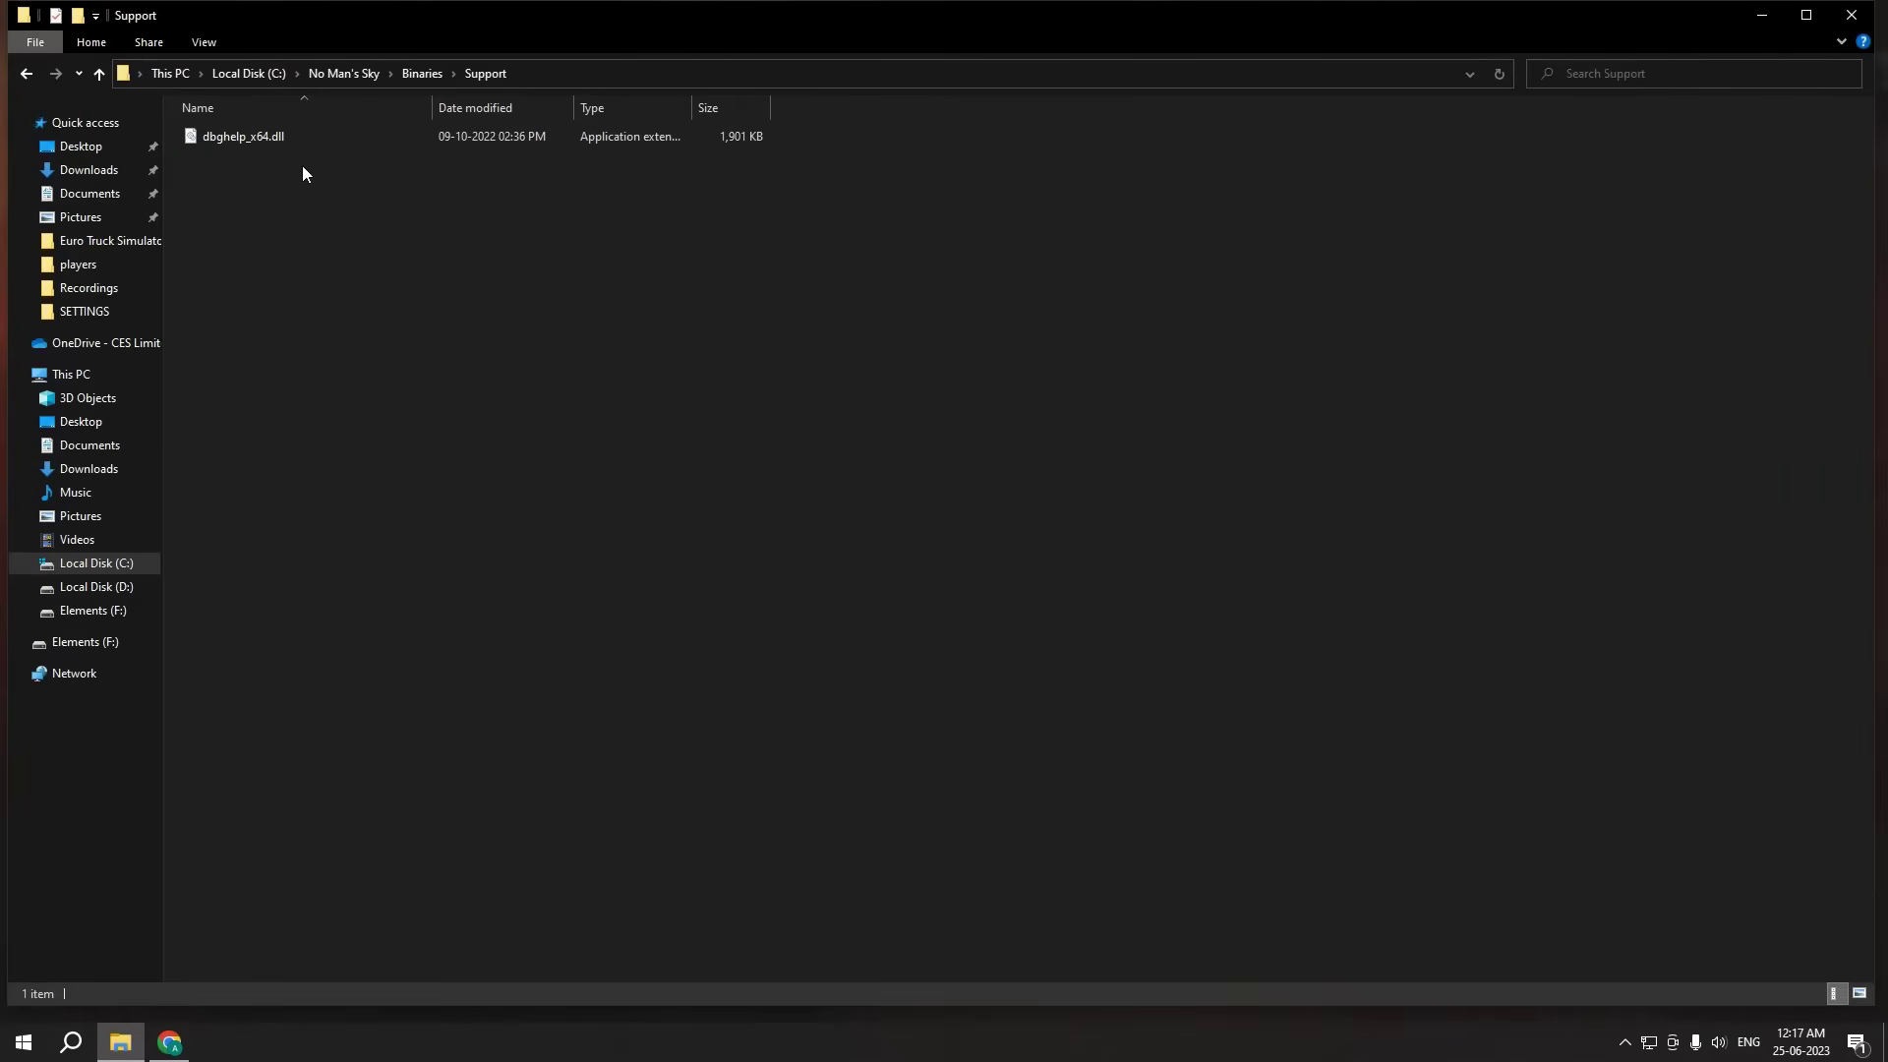
{"action": "left_click", "coordinate": [25, 73]}
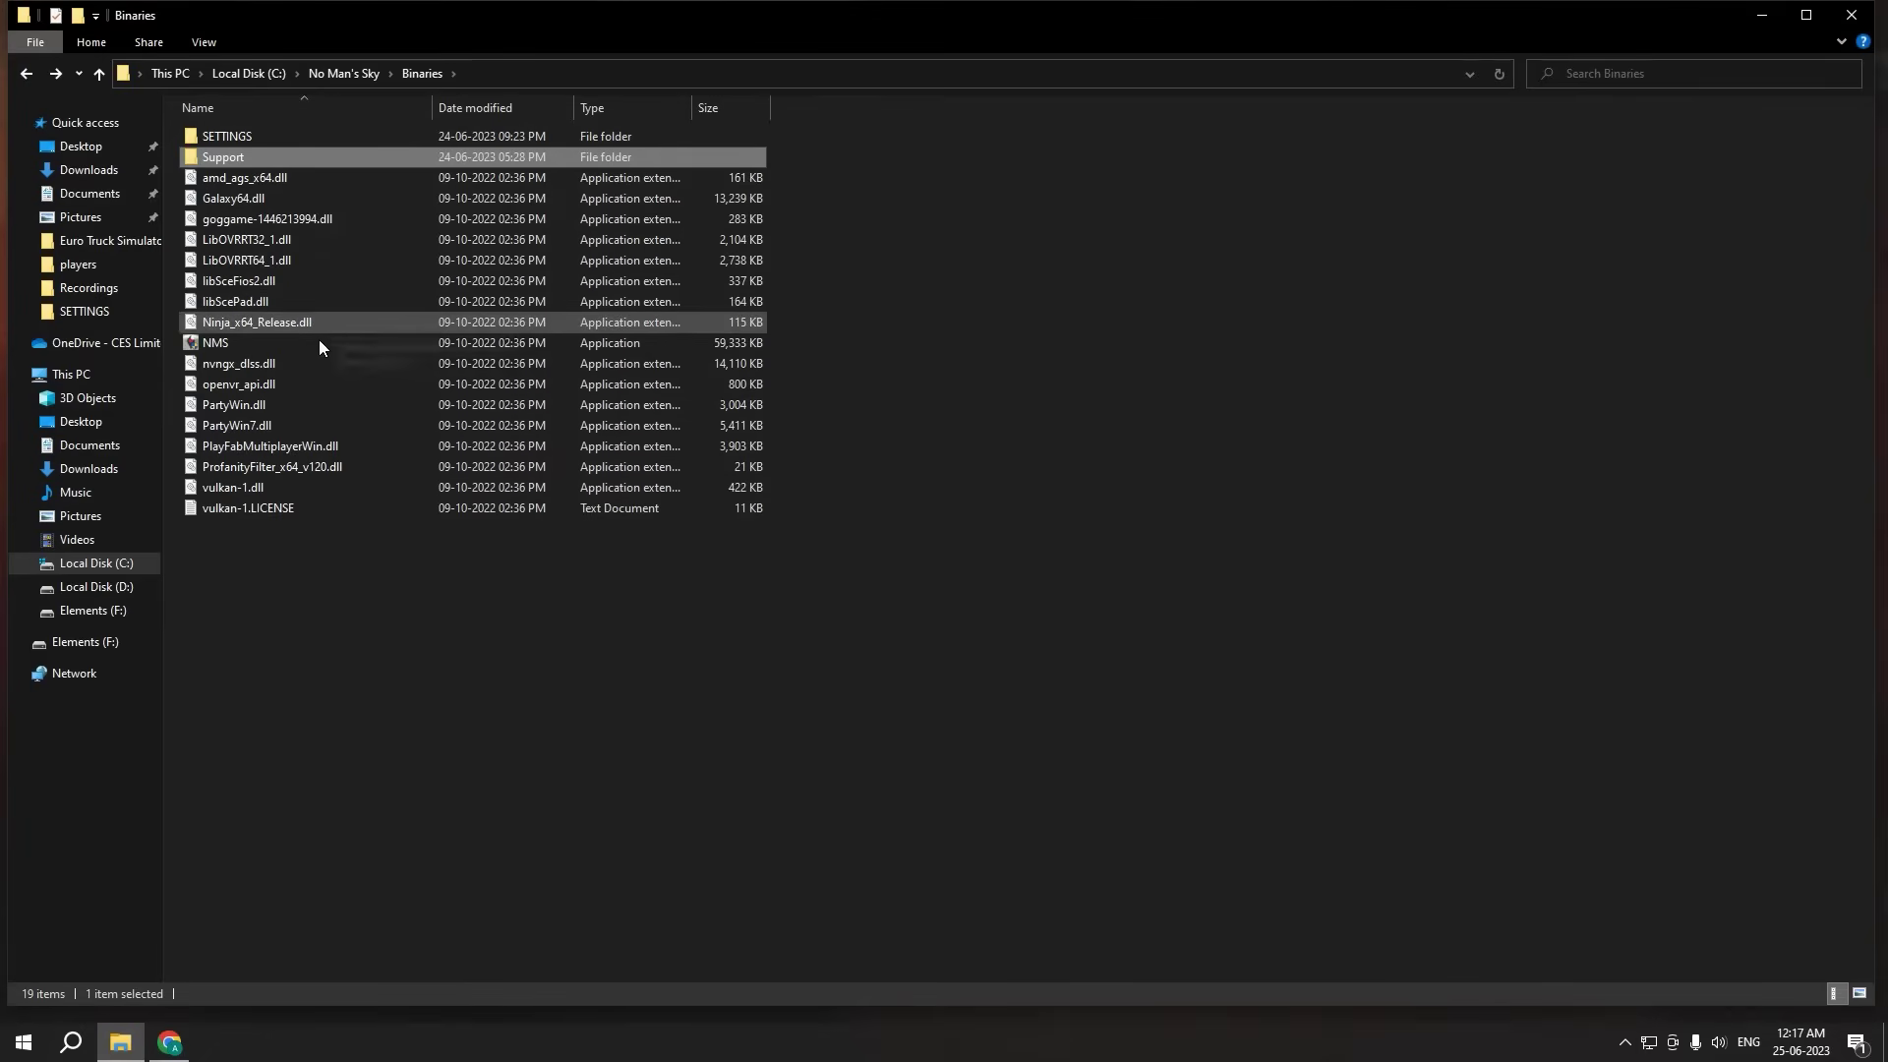
Step: Jump to Local Disk (C:), open Call of Duty - Black Ops 3, and select players
{"action": "left_click", "coordinate": [267, 73]}
{"action": "double_click", "coordinate": [266, 196]}
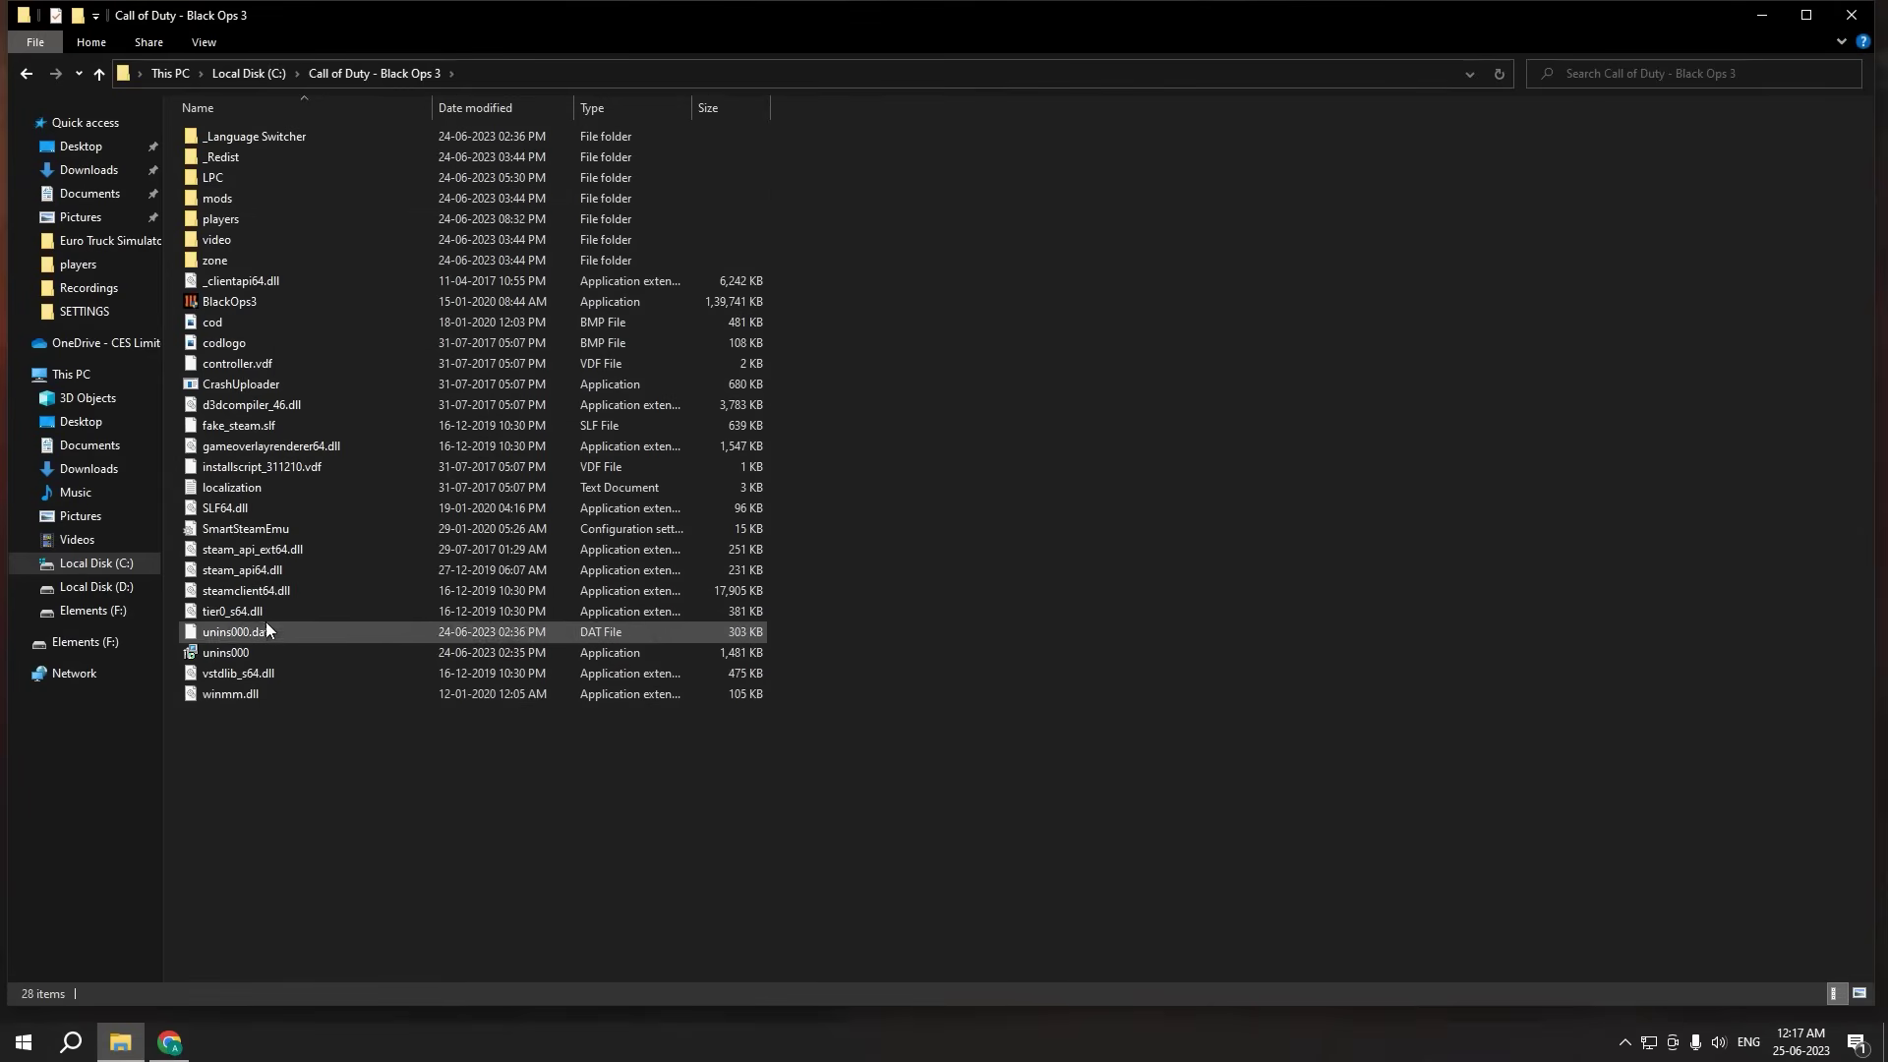
{"action": "left_click", "coordinate": [239, 223]}
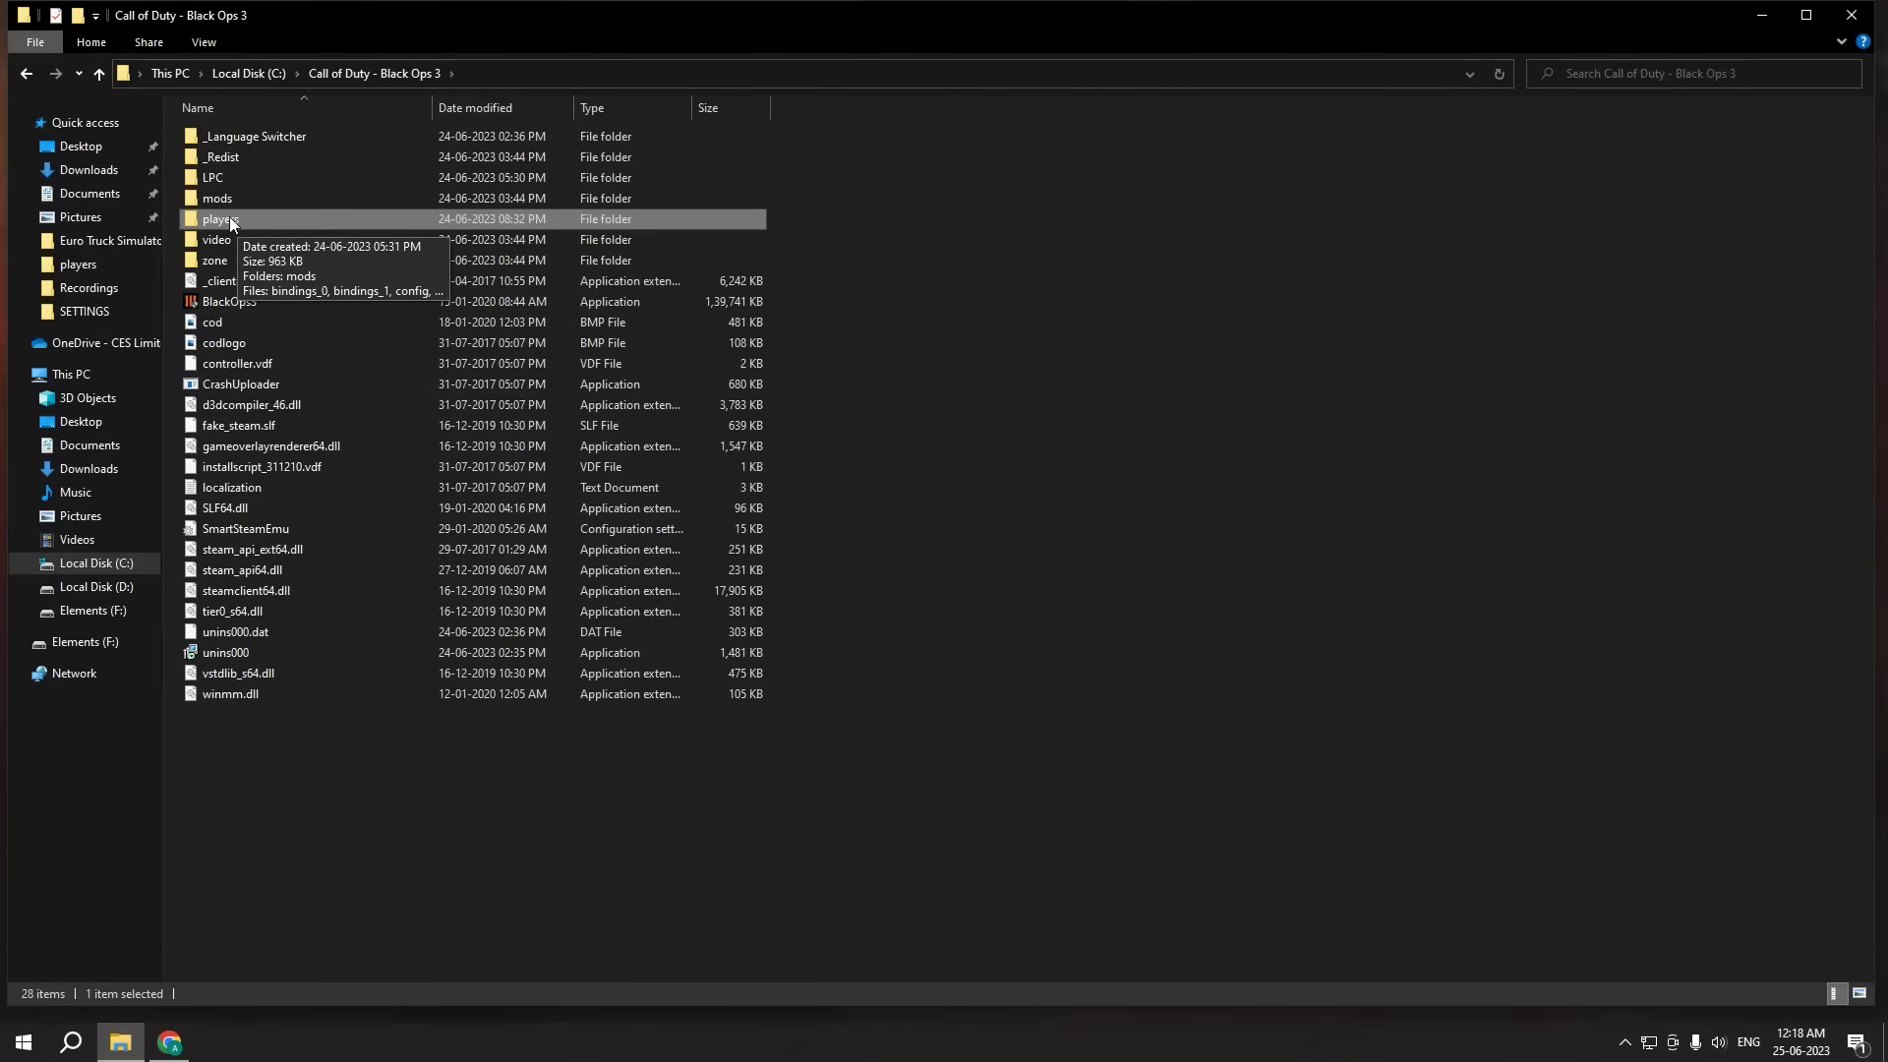
Step: Open the players config file in Notepad and search it for 1920
{"action": "double_click", "coordinate": [238, 219]}
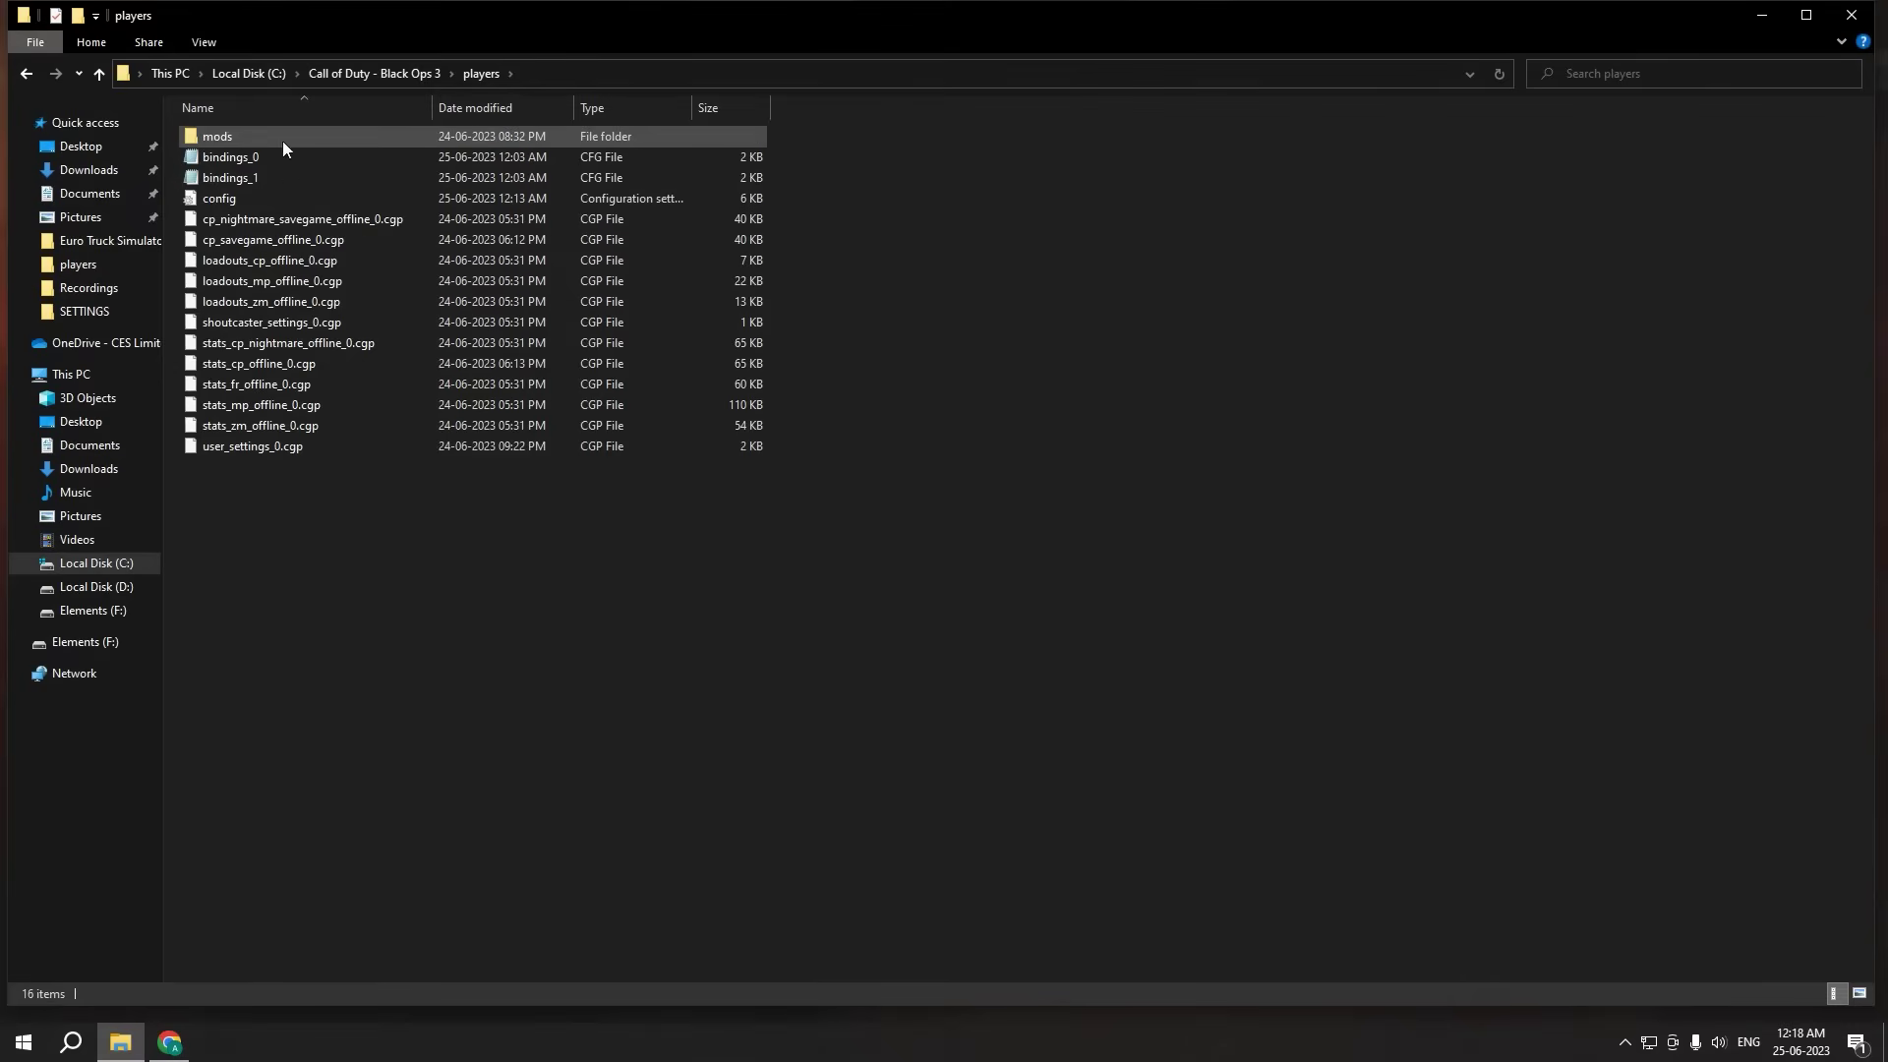
{"action": "double_click", "coordinate": [254, 197]}
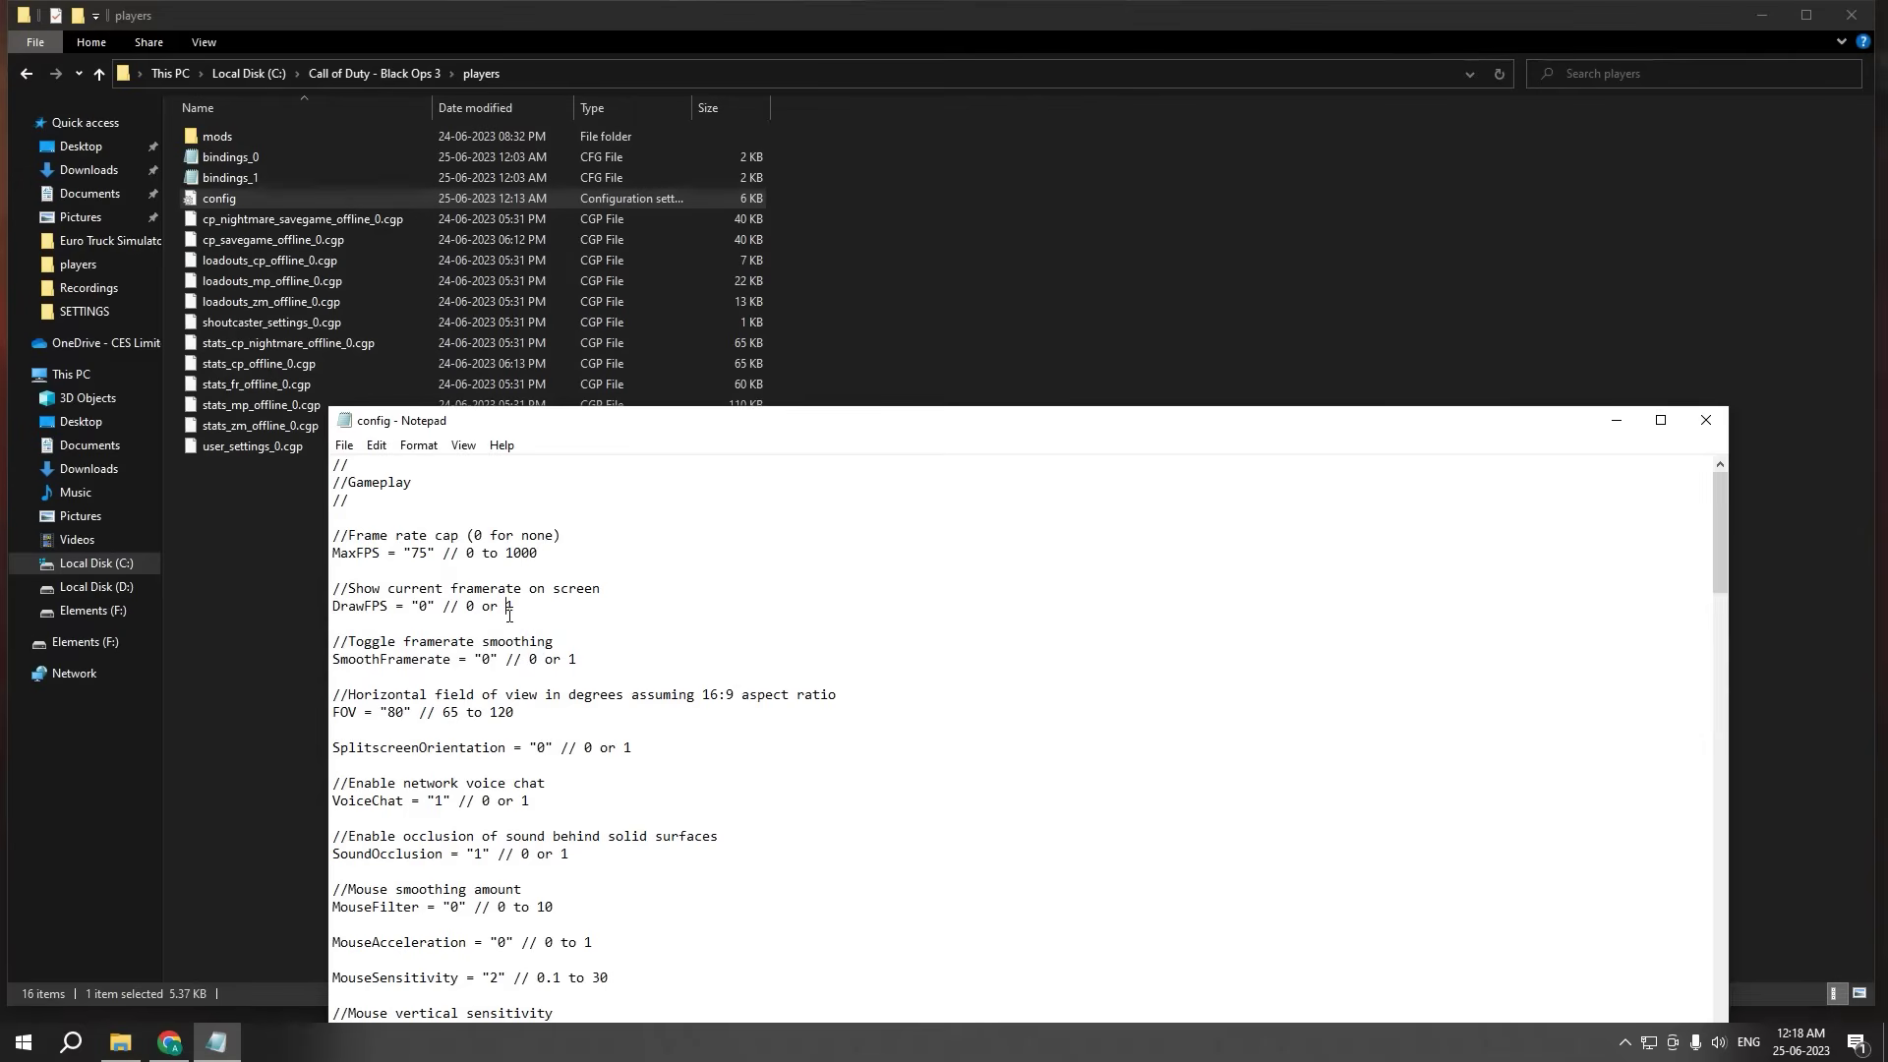
{"action": "key", "text": "ctrl+f"}
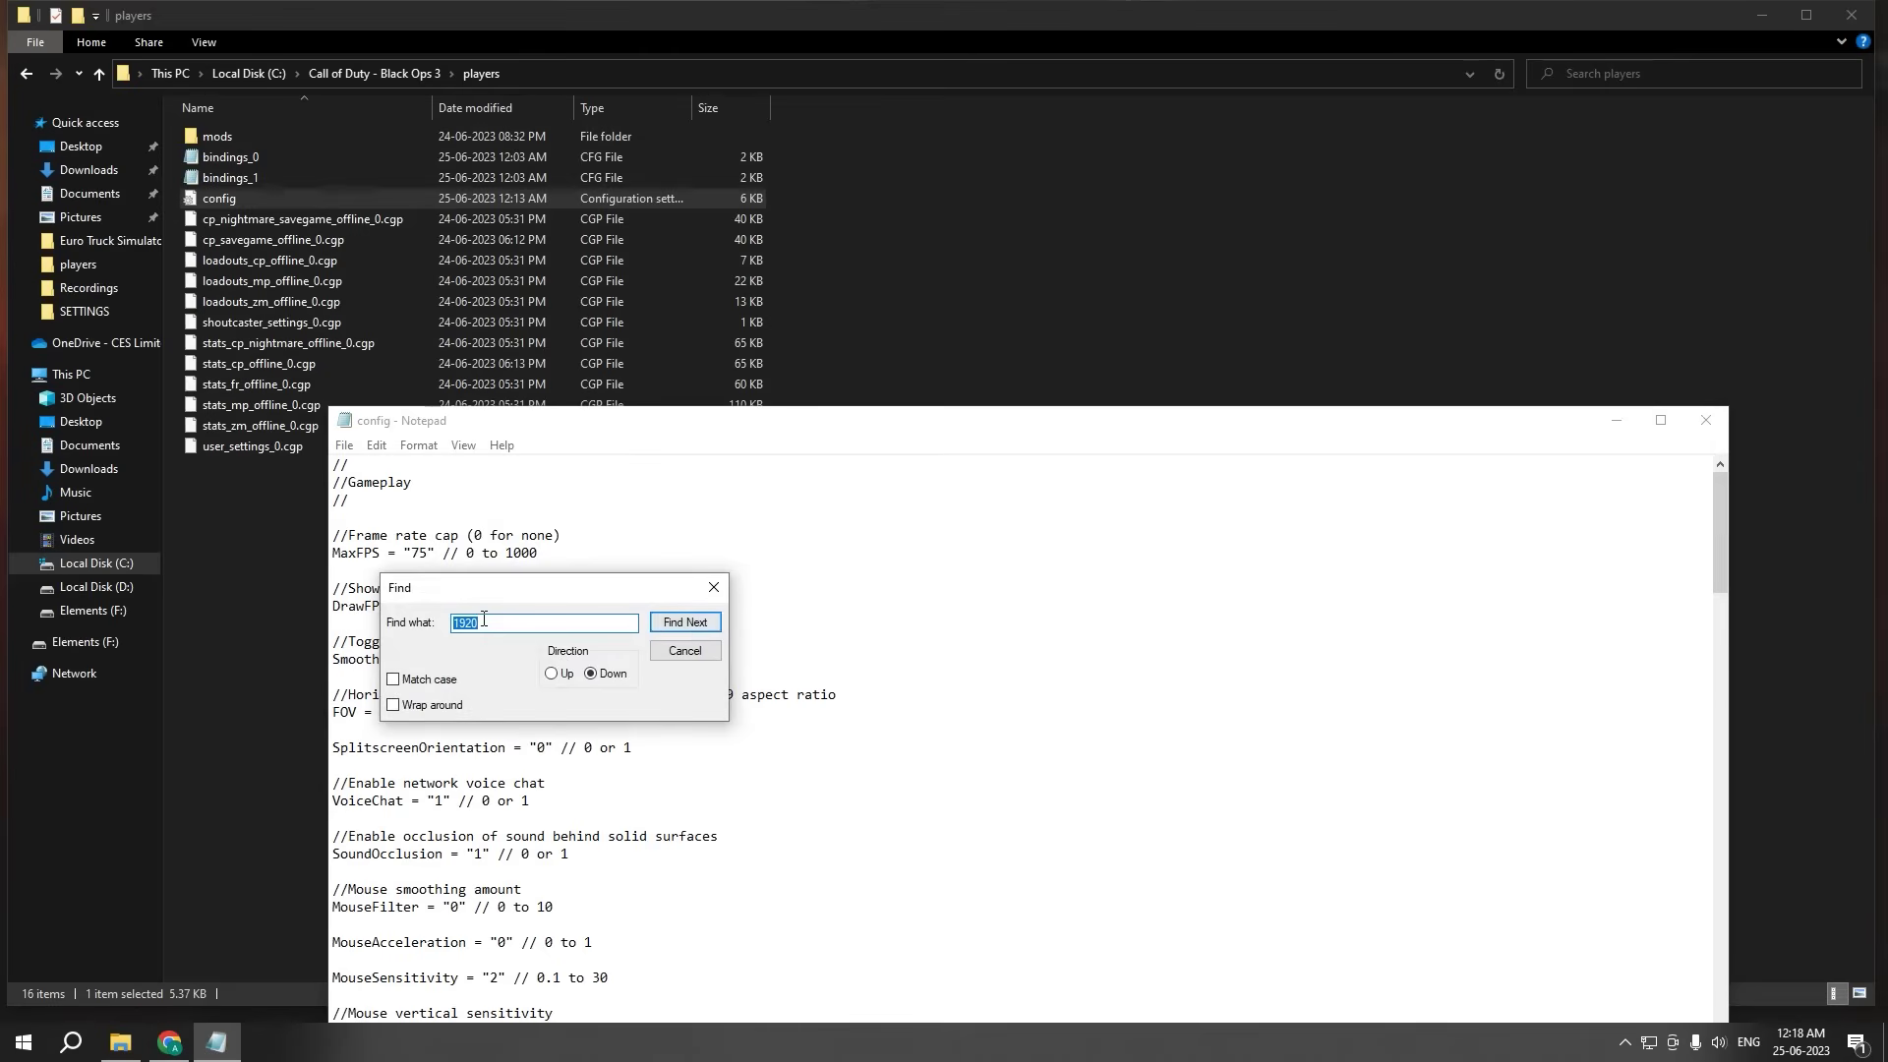
{"action": "left_click", "coordinate": [705, 625]}
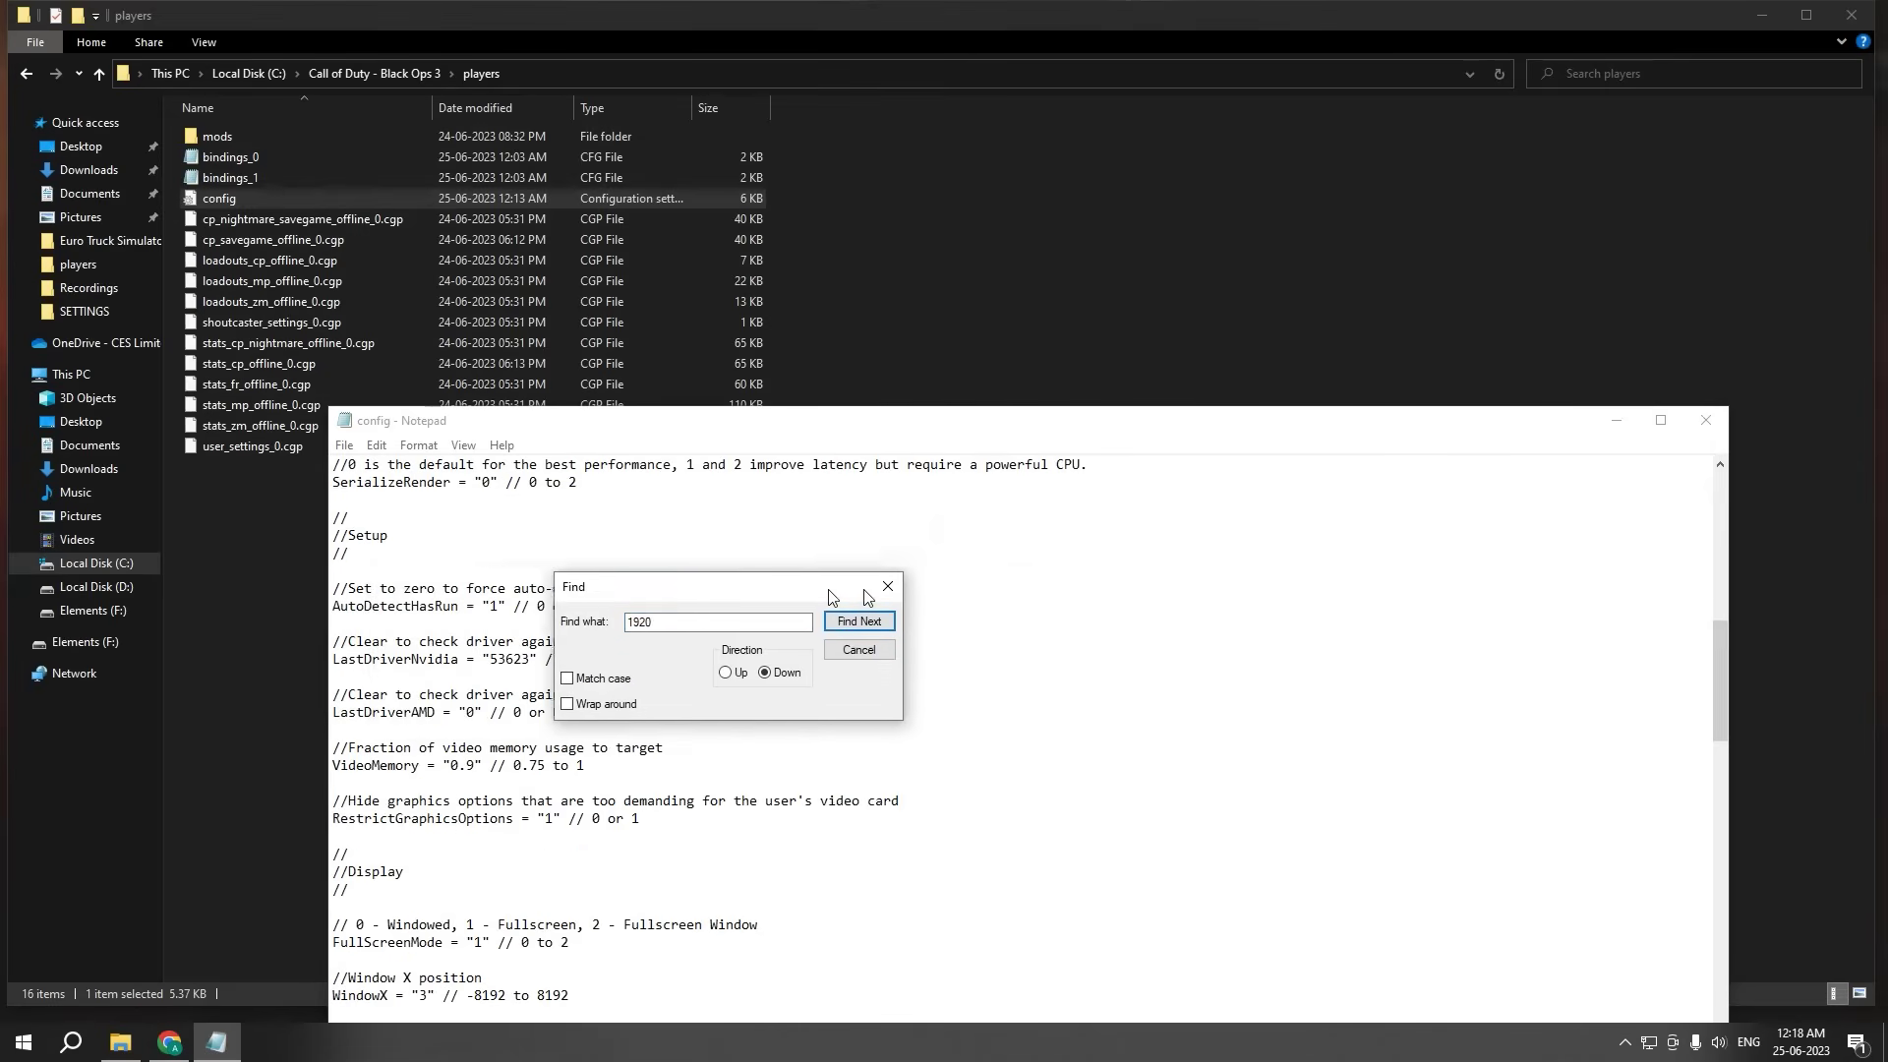
{"action": "left_click_drag", "start_coordinate": [656, 598], "coordinate": [1196, 609]}
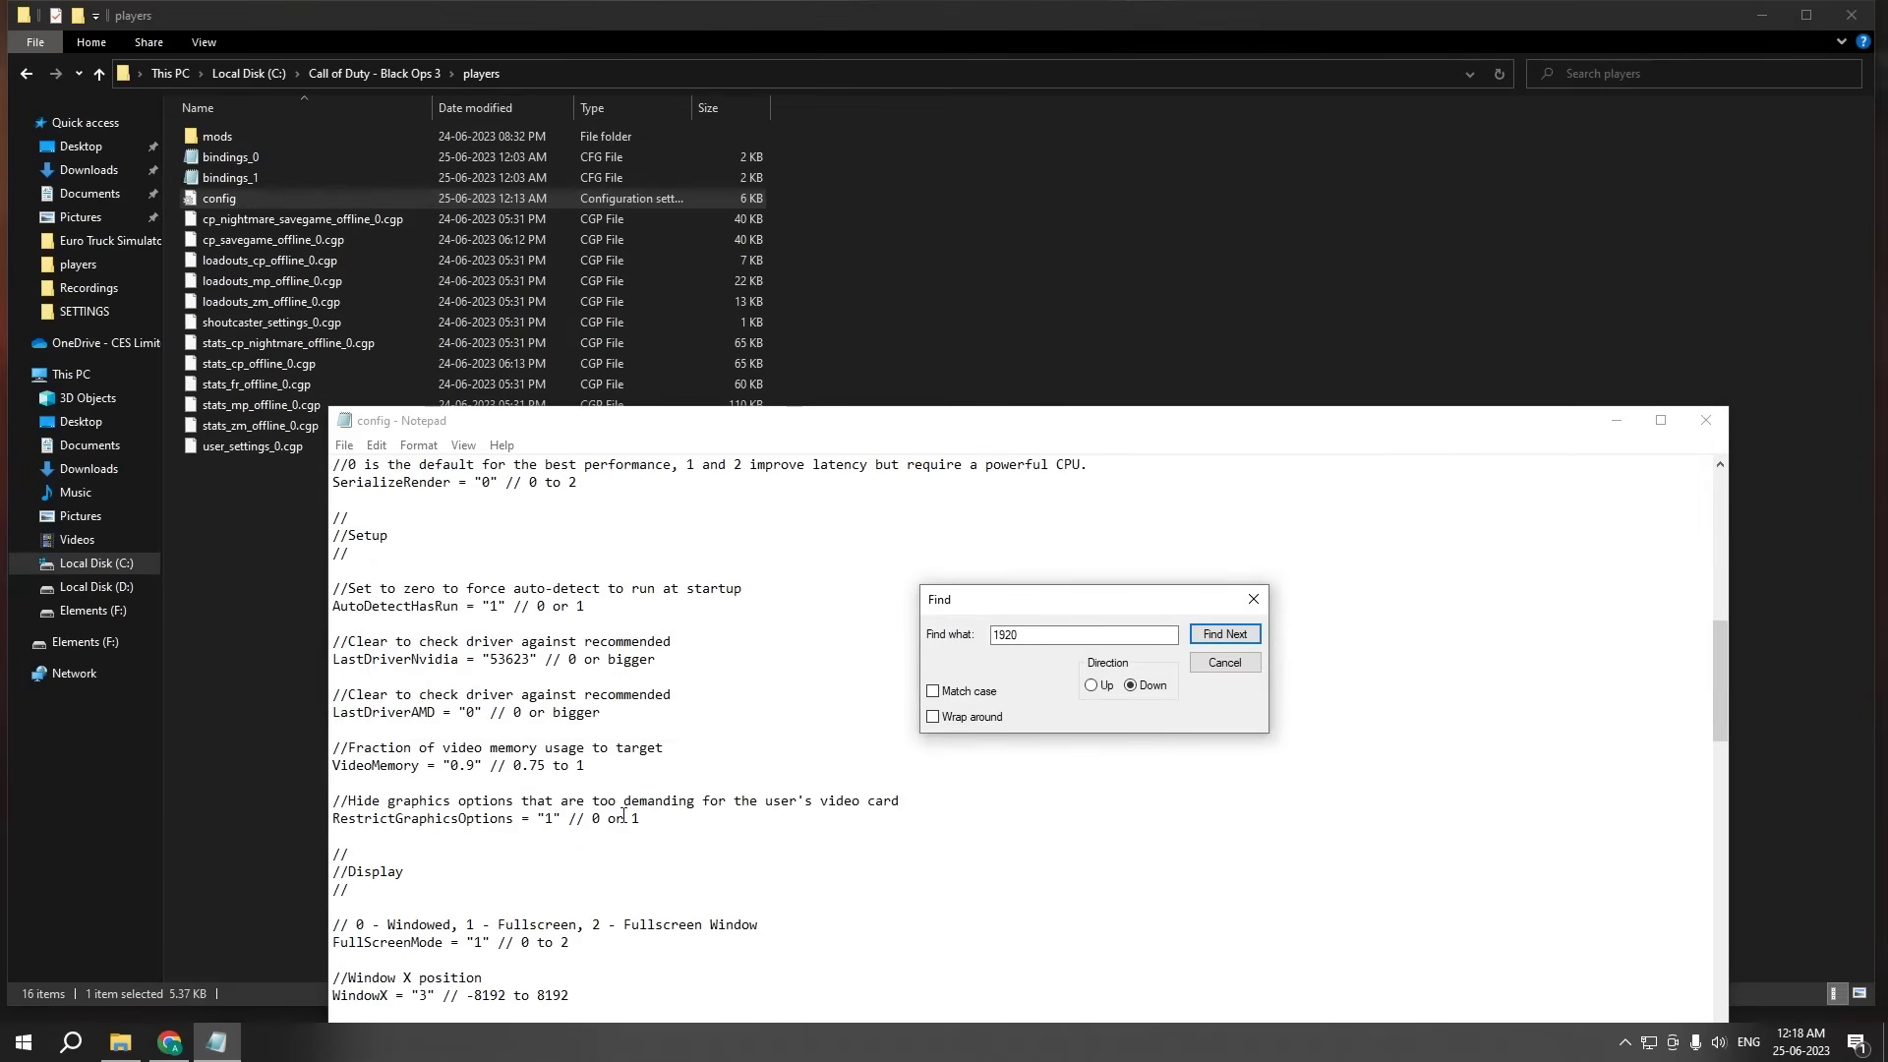
{"action": "left_click", "coordinate": [1225, 635]}
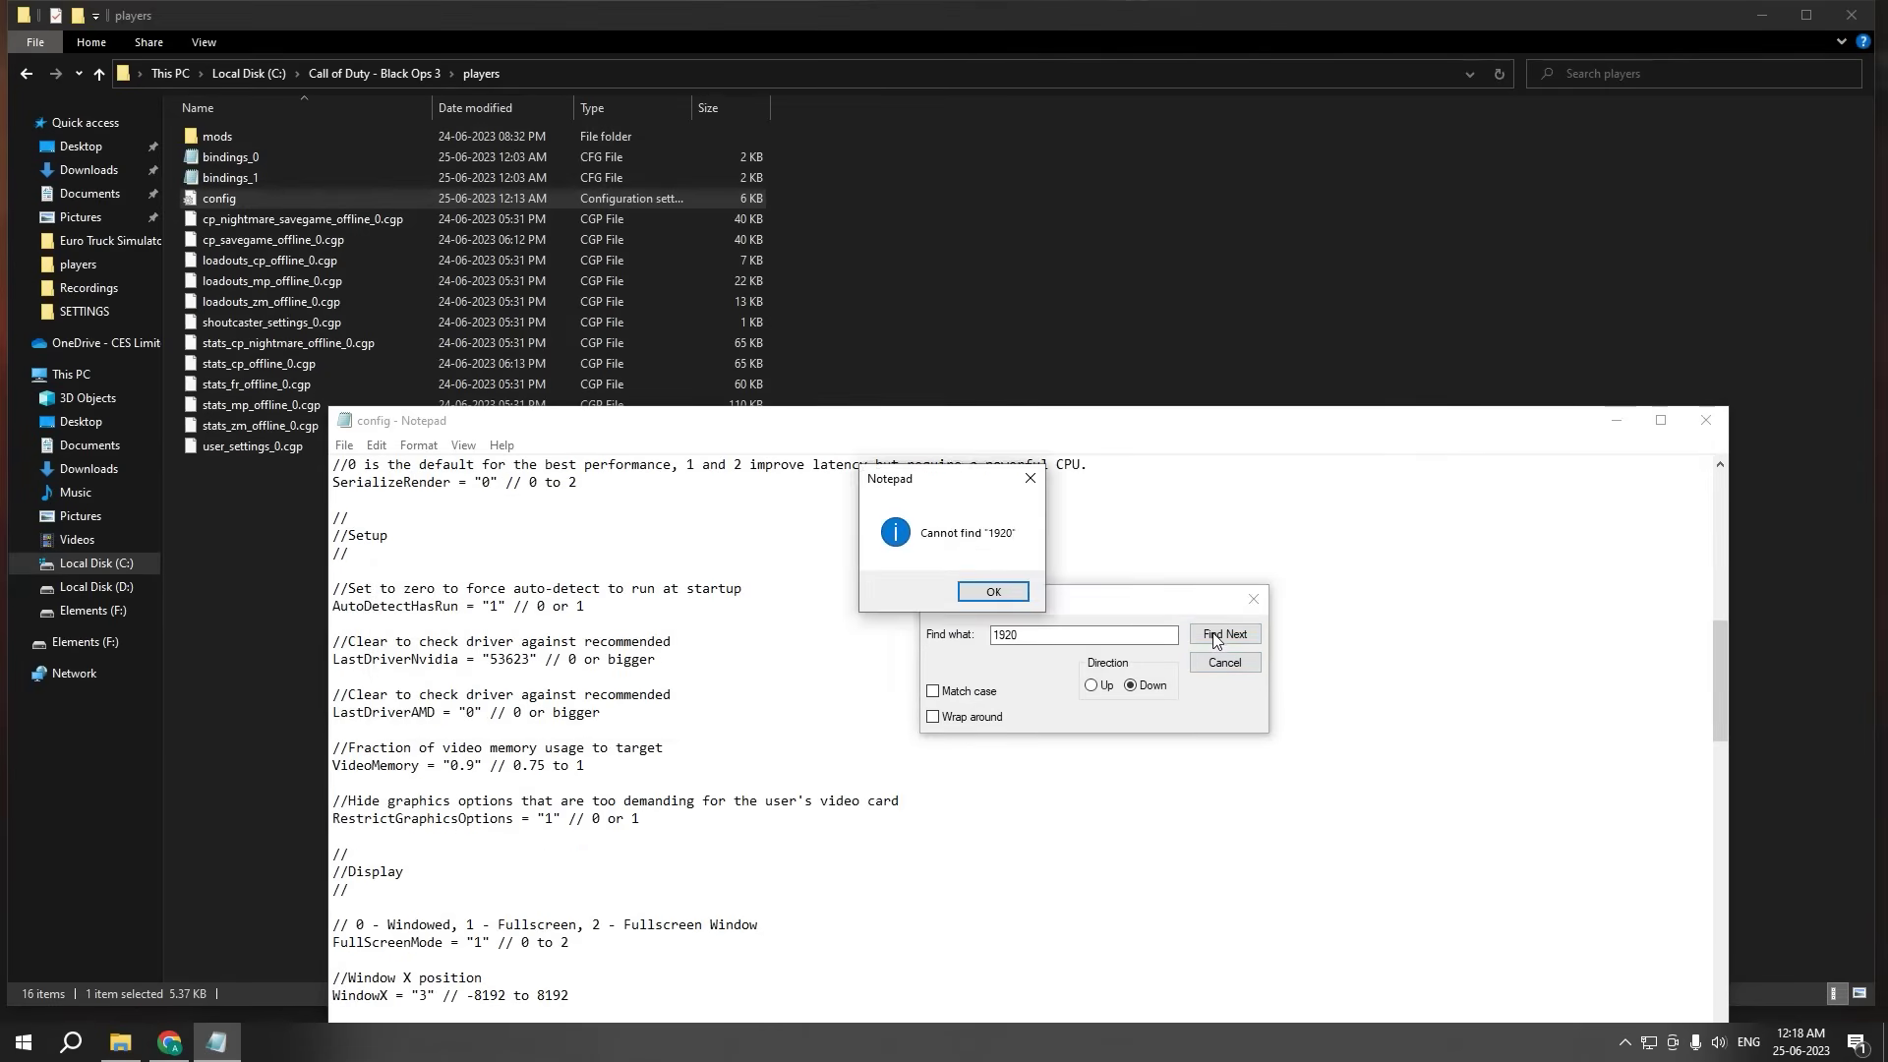
{"action": "left_click", "coordinate": [1003, 598]}
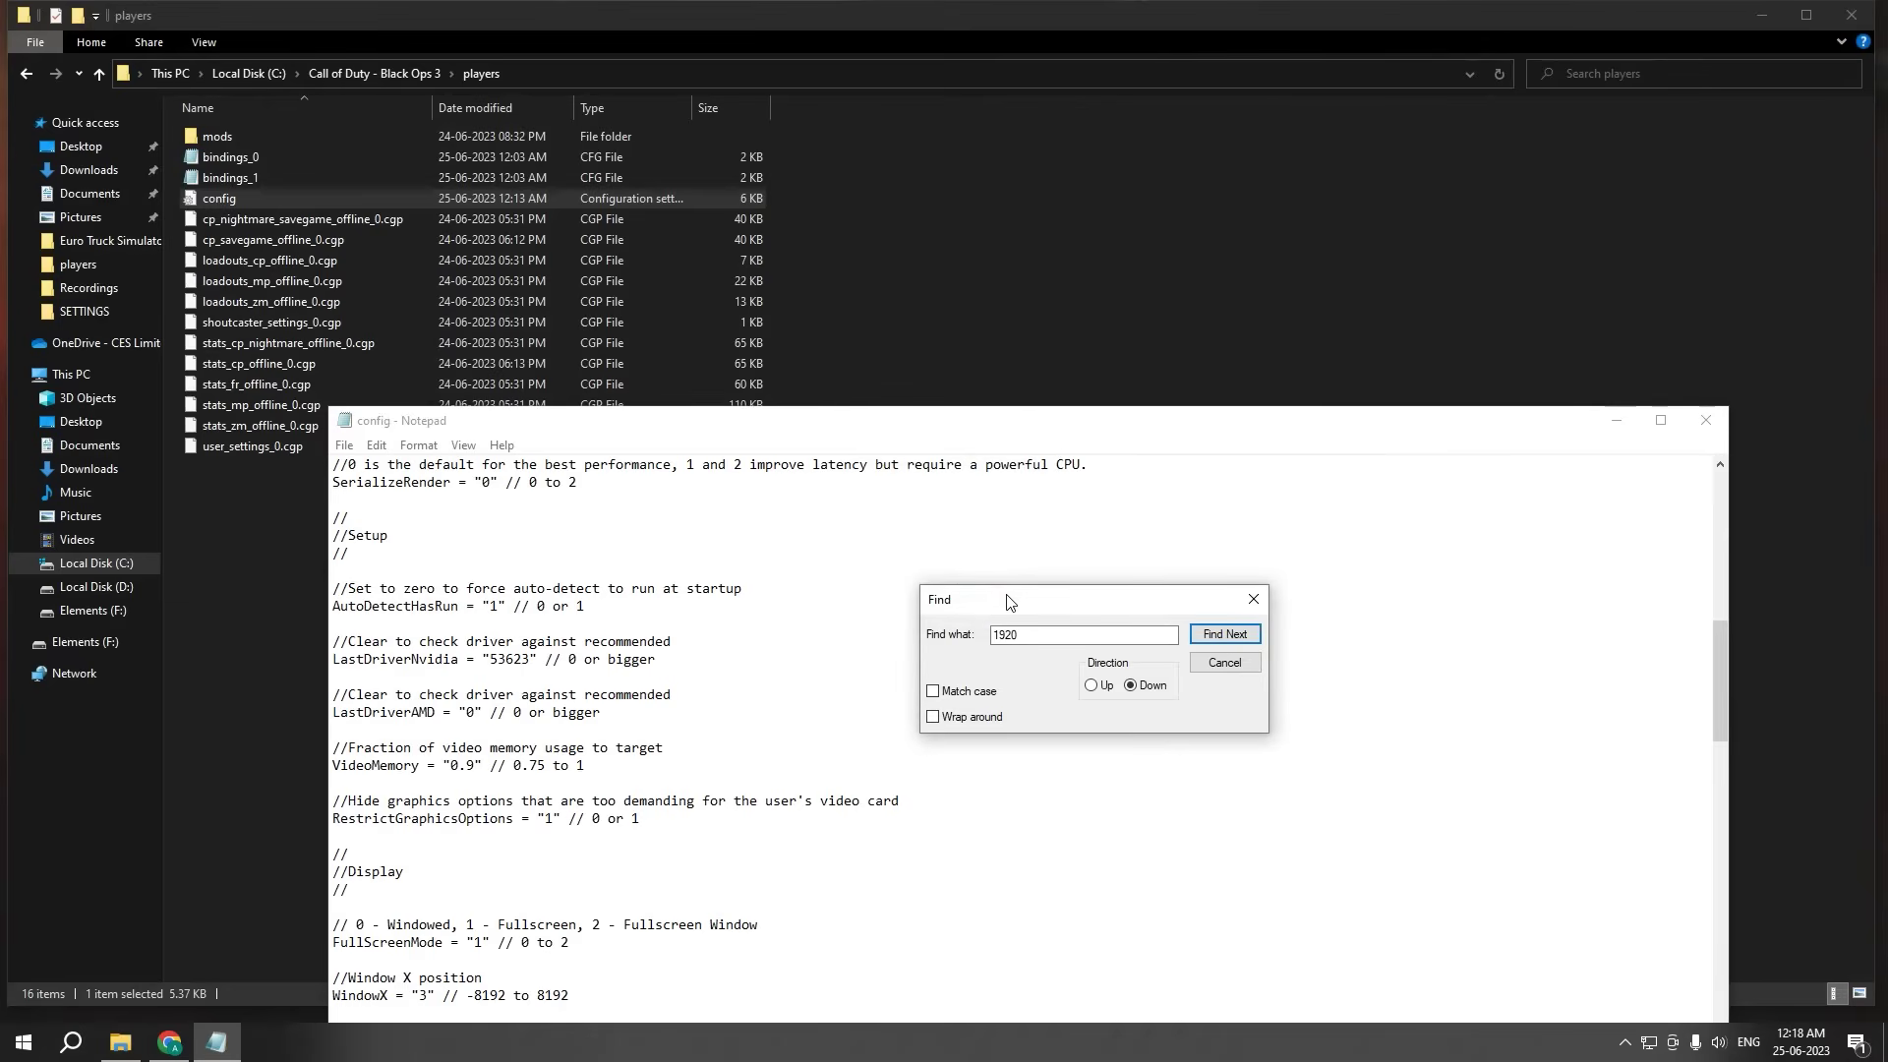
Step: Change the WindowSize value from 1920x1080 to 1366x768
{"action": "scroll", "coordinate": [694, 658], "scroll_direction": "up", "scroll_amount": 1}
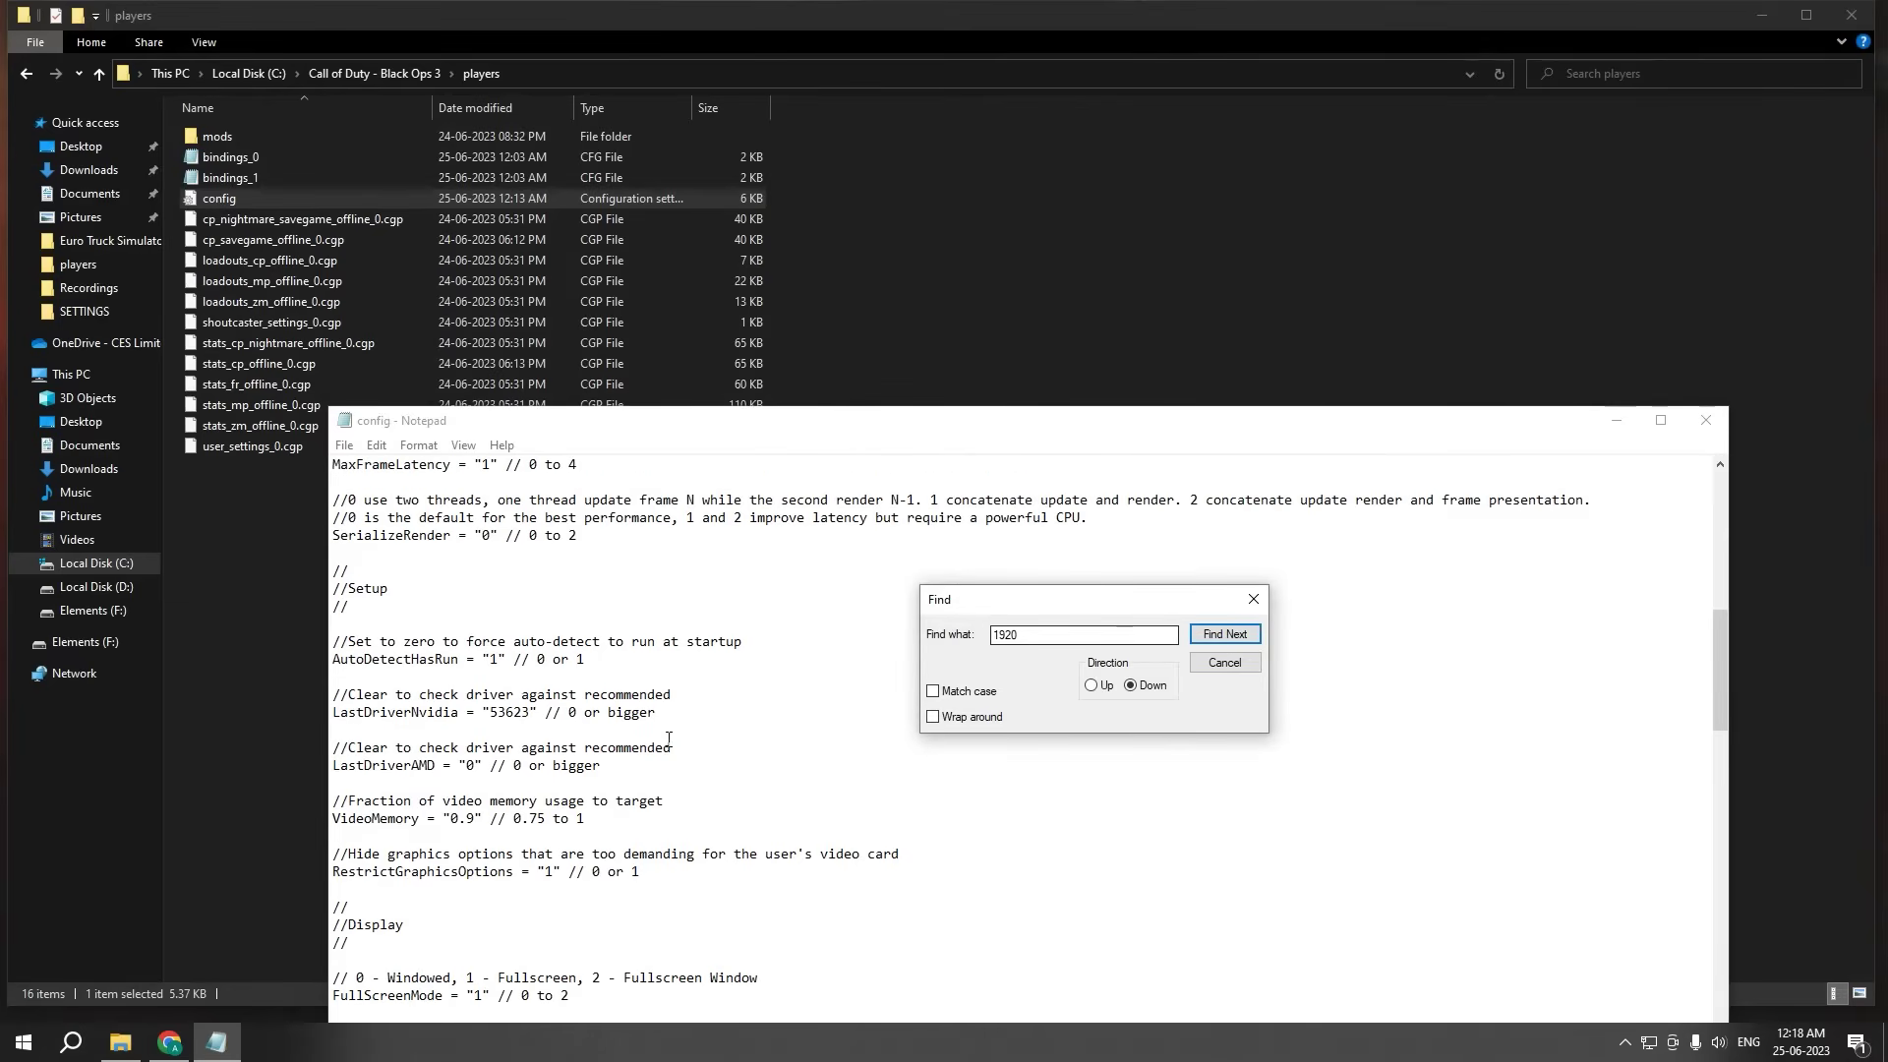
{"action": "scroll", "coordinate": [669, 739], "scroll_direction": "down", "scroll_amount": 3}
{"action": "scroll", "coordinate": [594, 766], "scroll_direction": "down", "scroll_amount": 2}
{"action": "scroll", "coordinate": [498, 838], "scroll_direction": "down", "scroll_amount": 1}
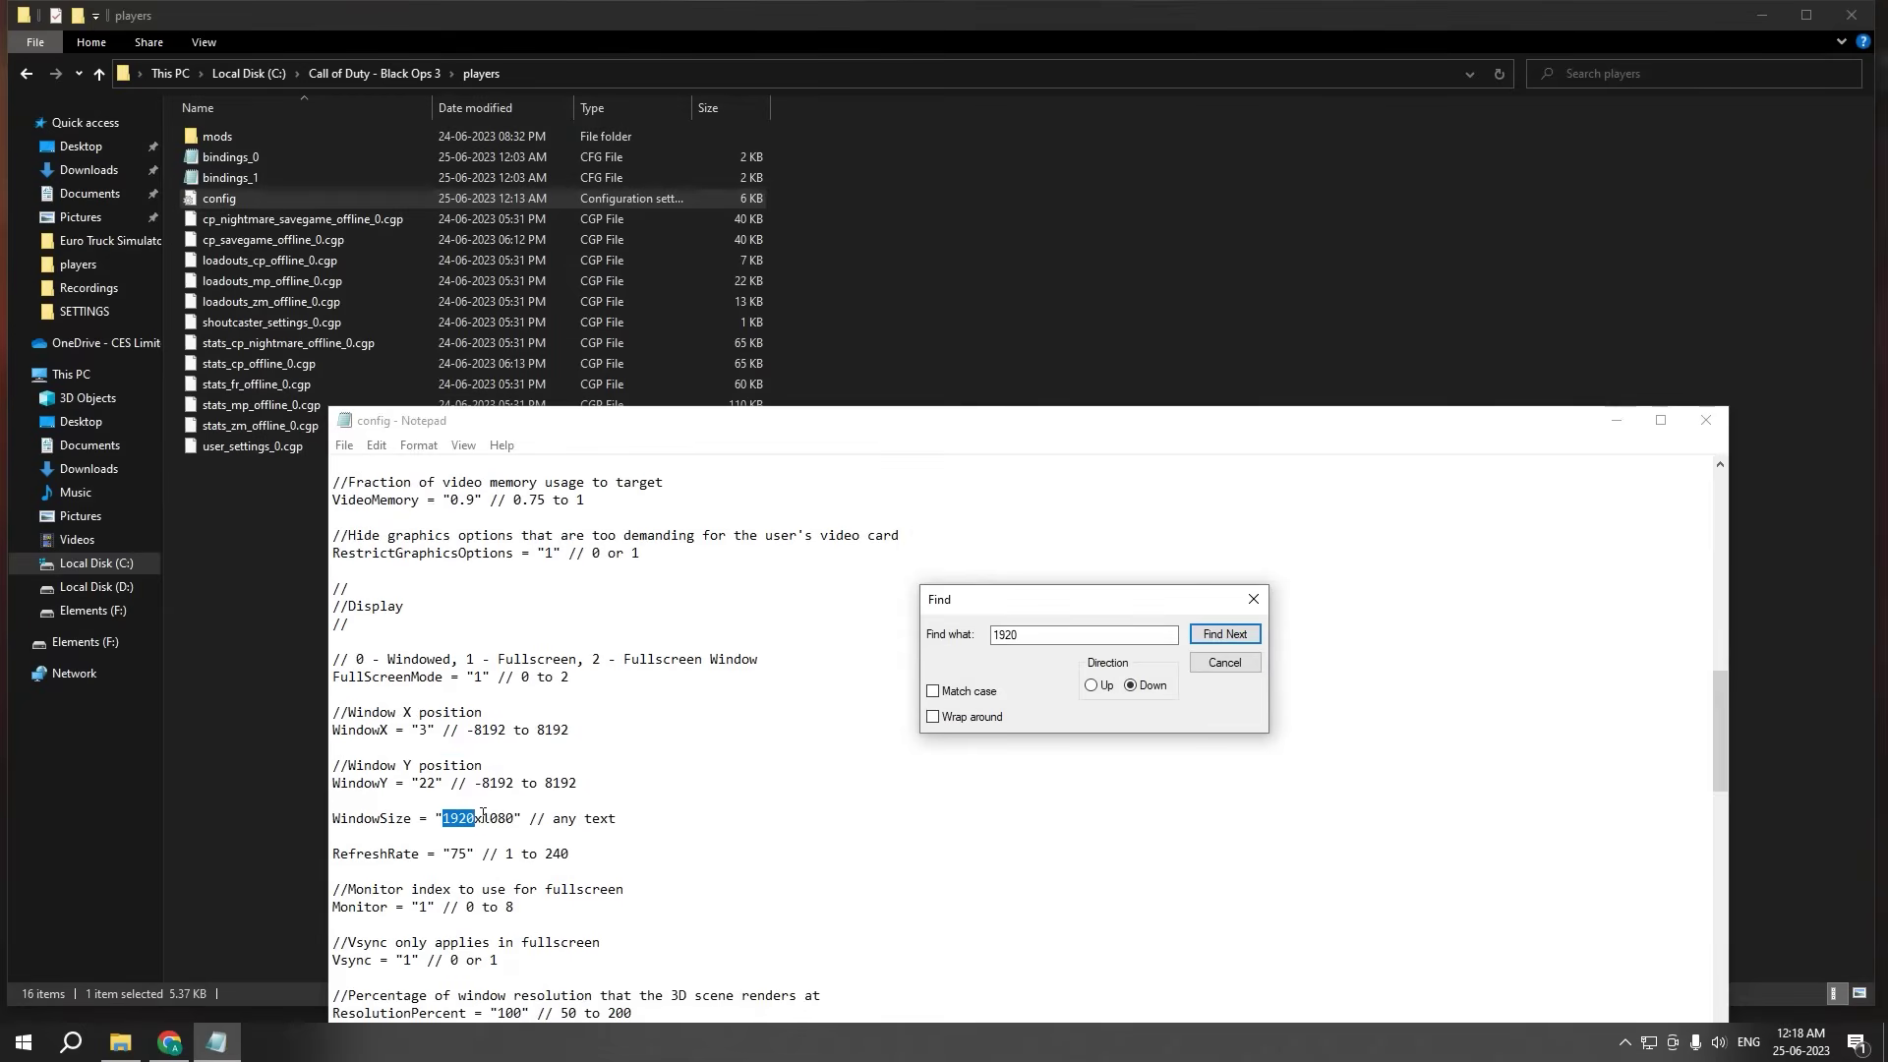
{"action": "left_click", "coordinate": [473, 820]}
{"action": "left_click_drag", "start_coordinate": [444, 824], "coordinate": [519, 821]}
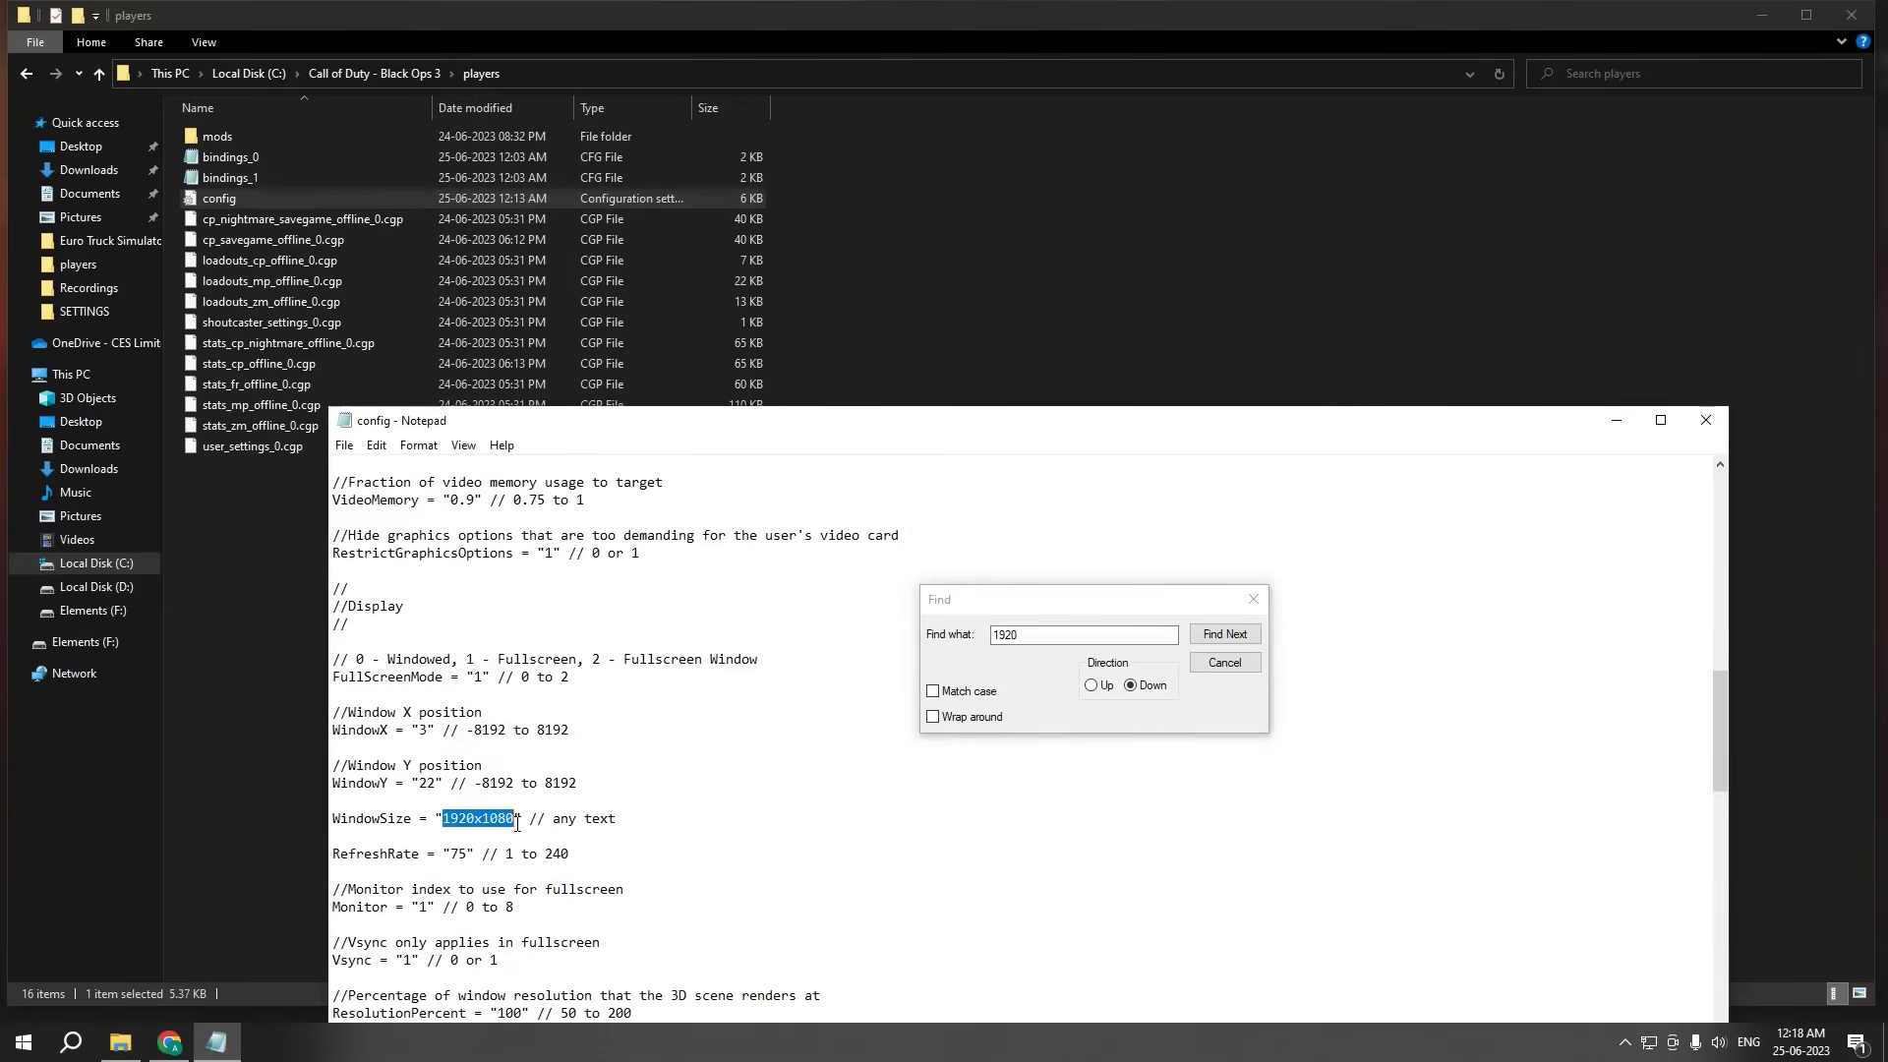
{"action": "left_click", "coordinate": [507, 819]}
{"action": "left_click_drag", "start_coordinate": [397, 821], "coordinate": [332, 821]}
{"action": "left_click", "coordinate": [497, 820]}
{"action": "type", "text": "1"}
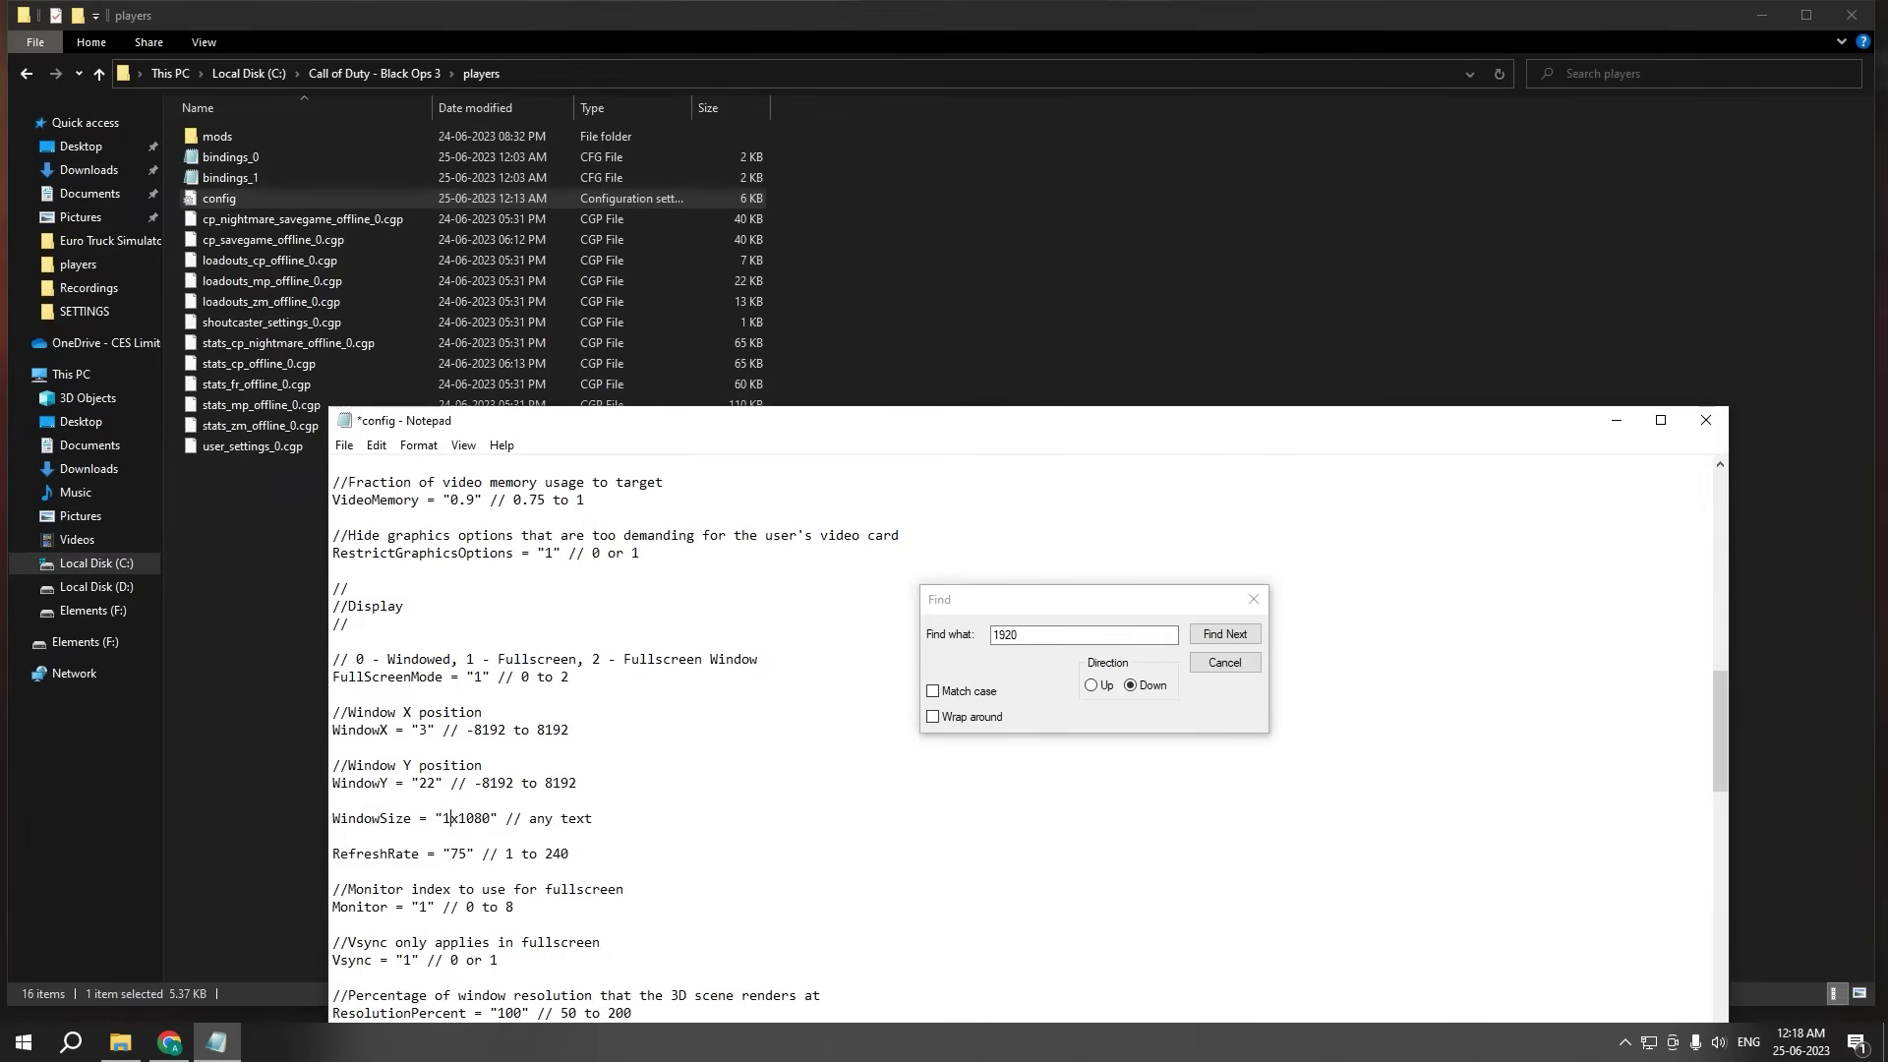
{"action": "type", "text": "366x"}
{"action": "type", "text": "768"}
Step: Save the config, close Notepad, and return to the Black Ops 3 folder
{"action": "key", "text": "shift+Up"}
{"action": "left_click", "coordinate": [344, 446]}
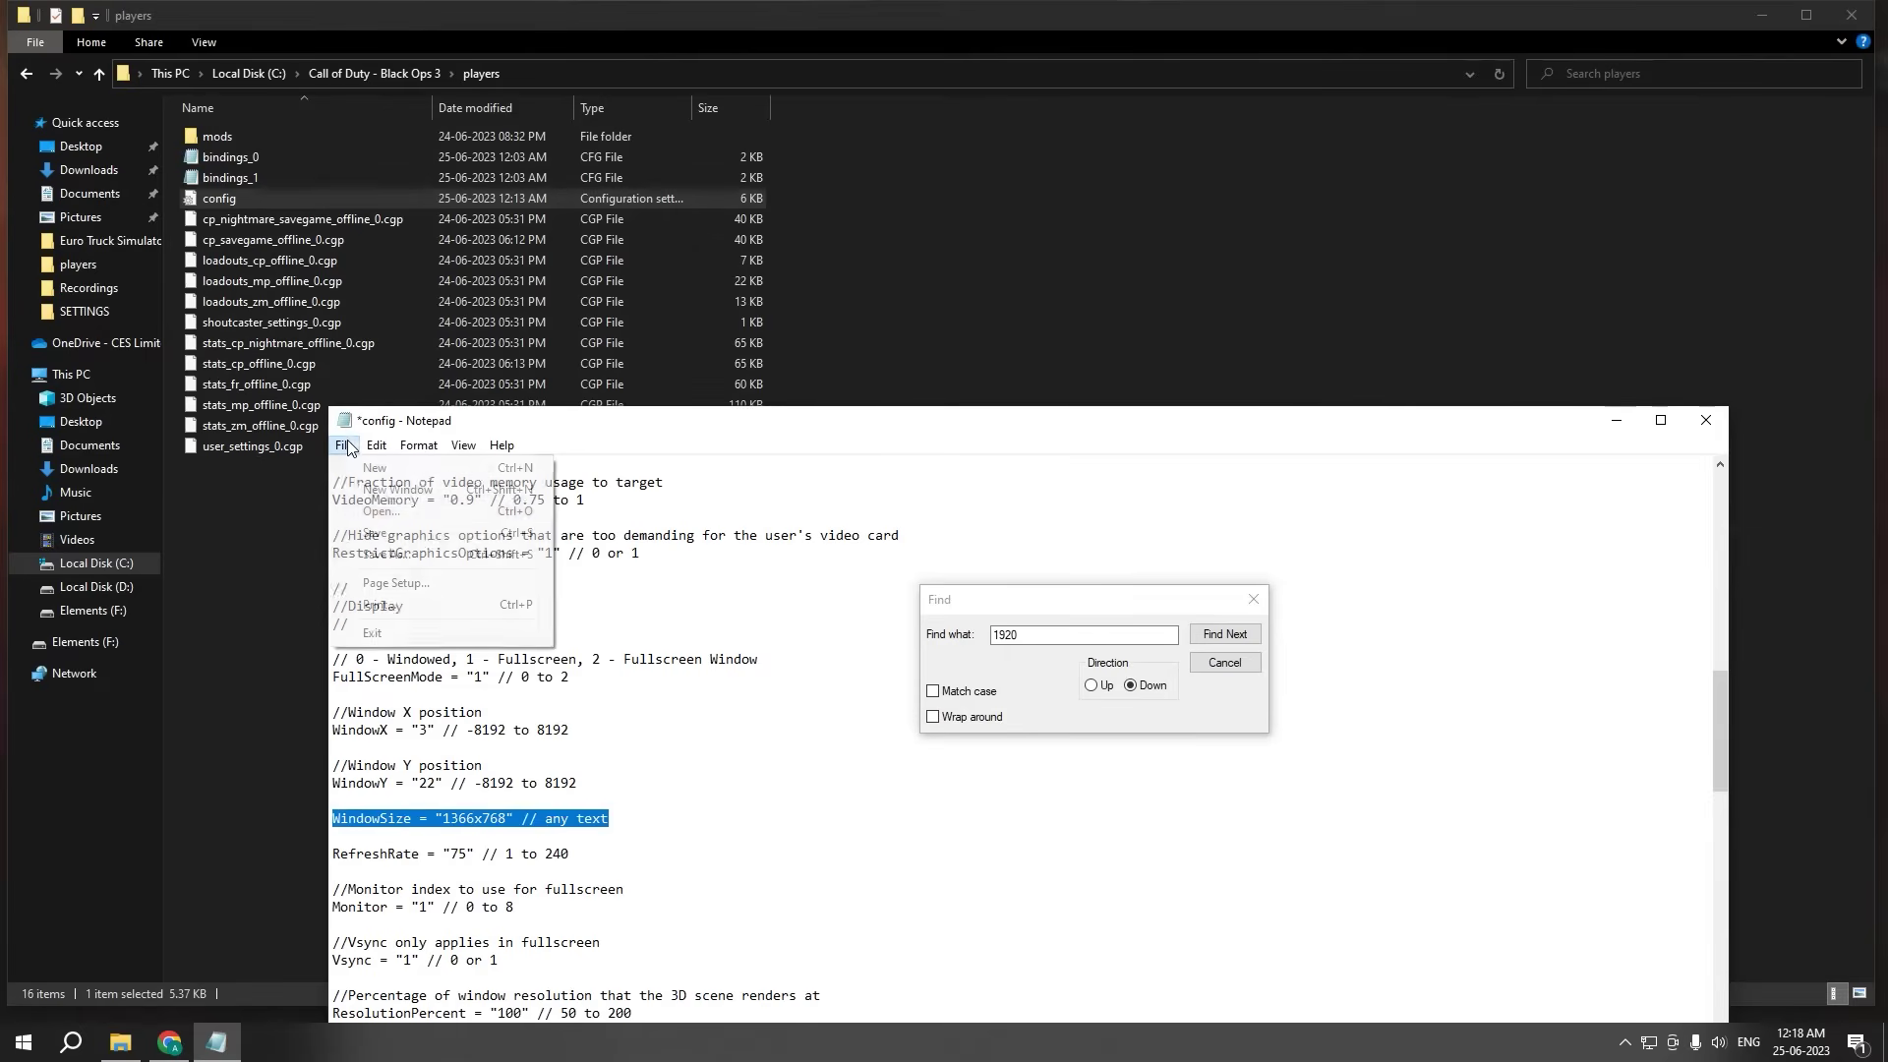
{"action": "left_click", "coordinate": [382, 530]}
{"action": "left_click", "coordinate": [1252, 599]}
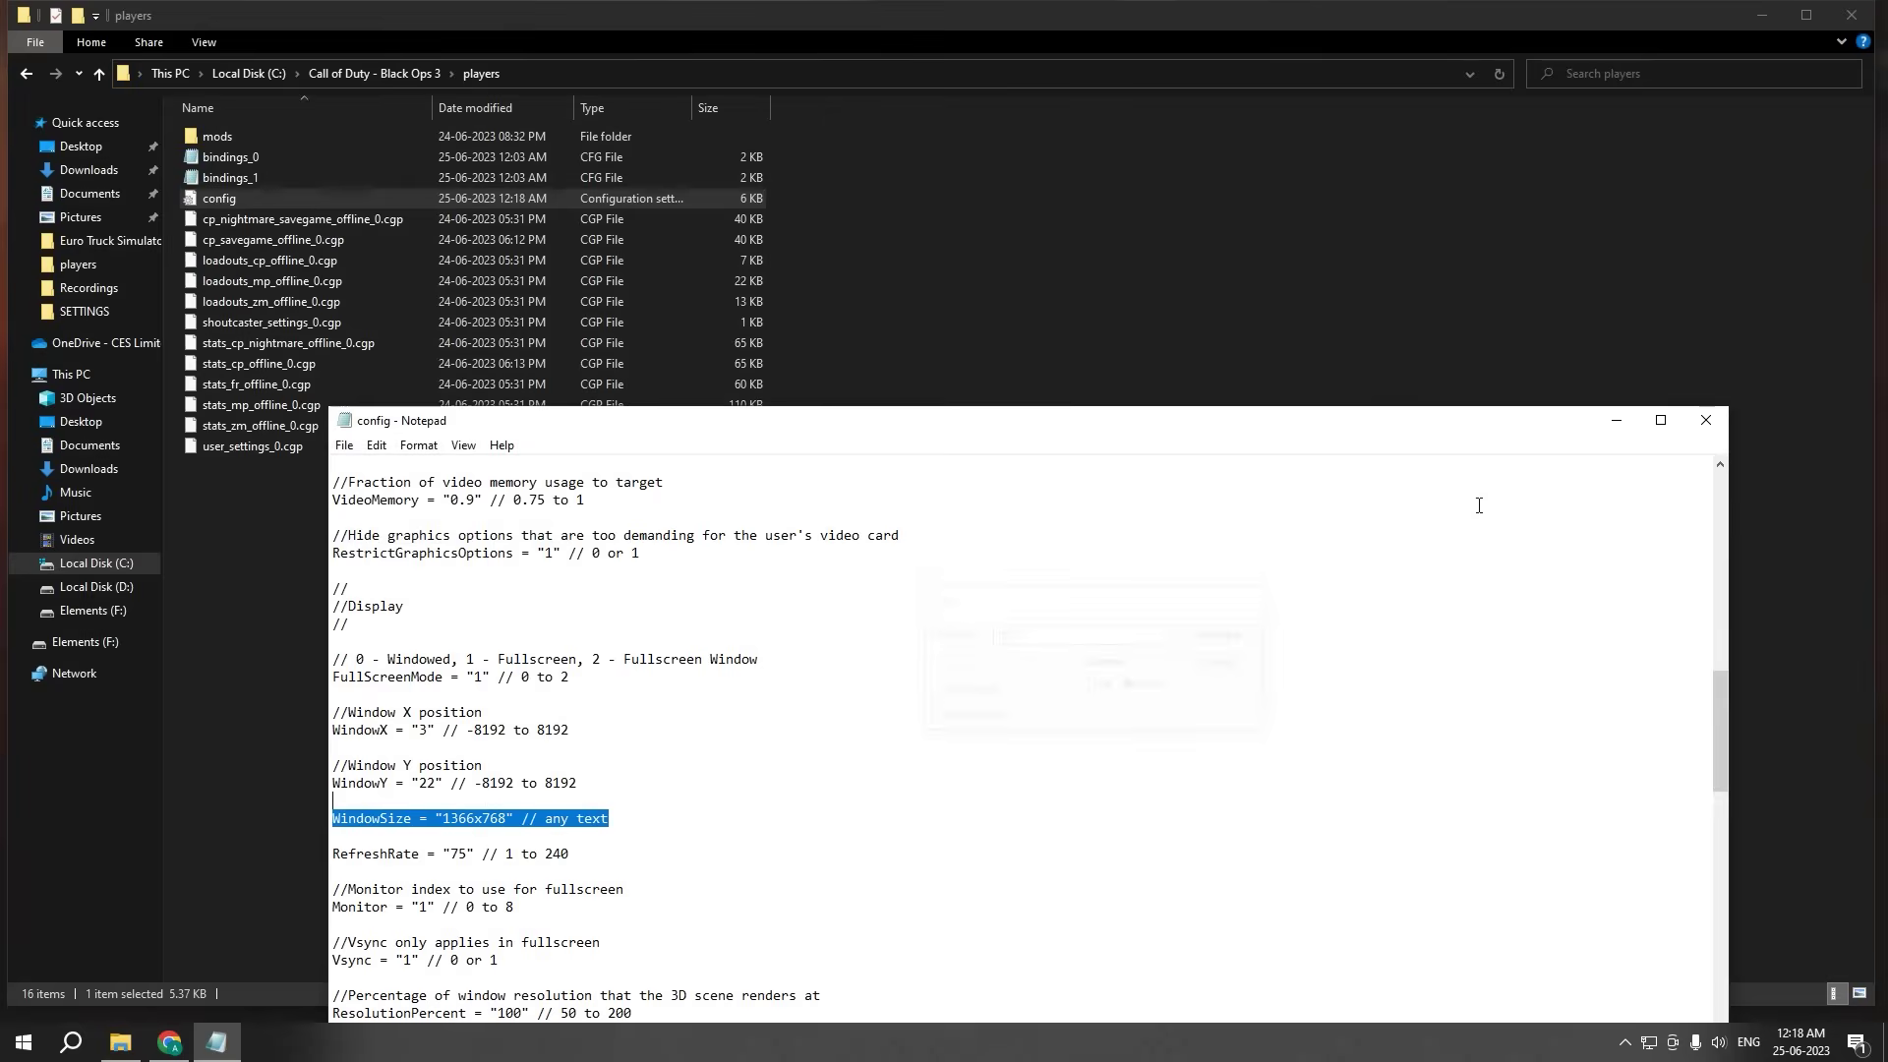
{"action": "left_click", "coordinate": [1705, 422]}
{"action": "left_click", "coordinate": [25, 77]}
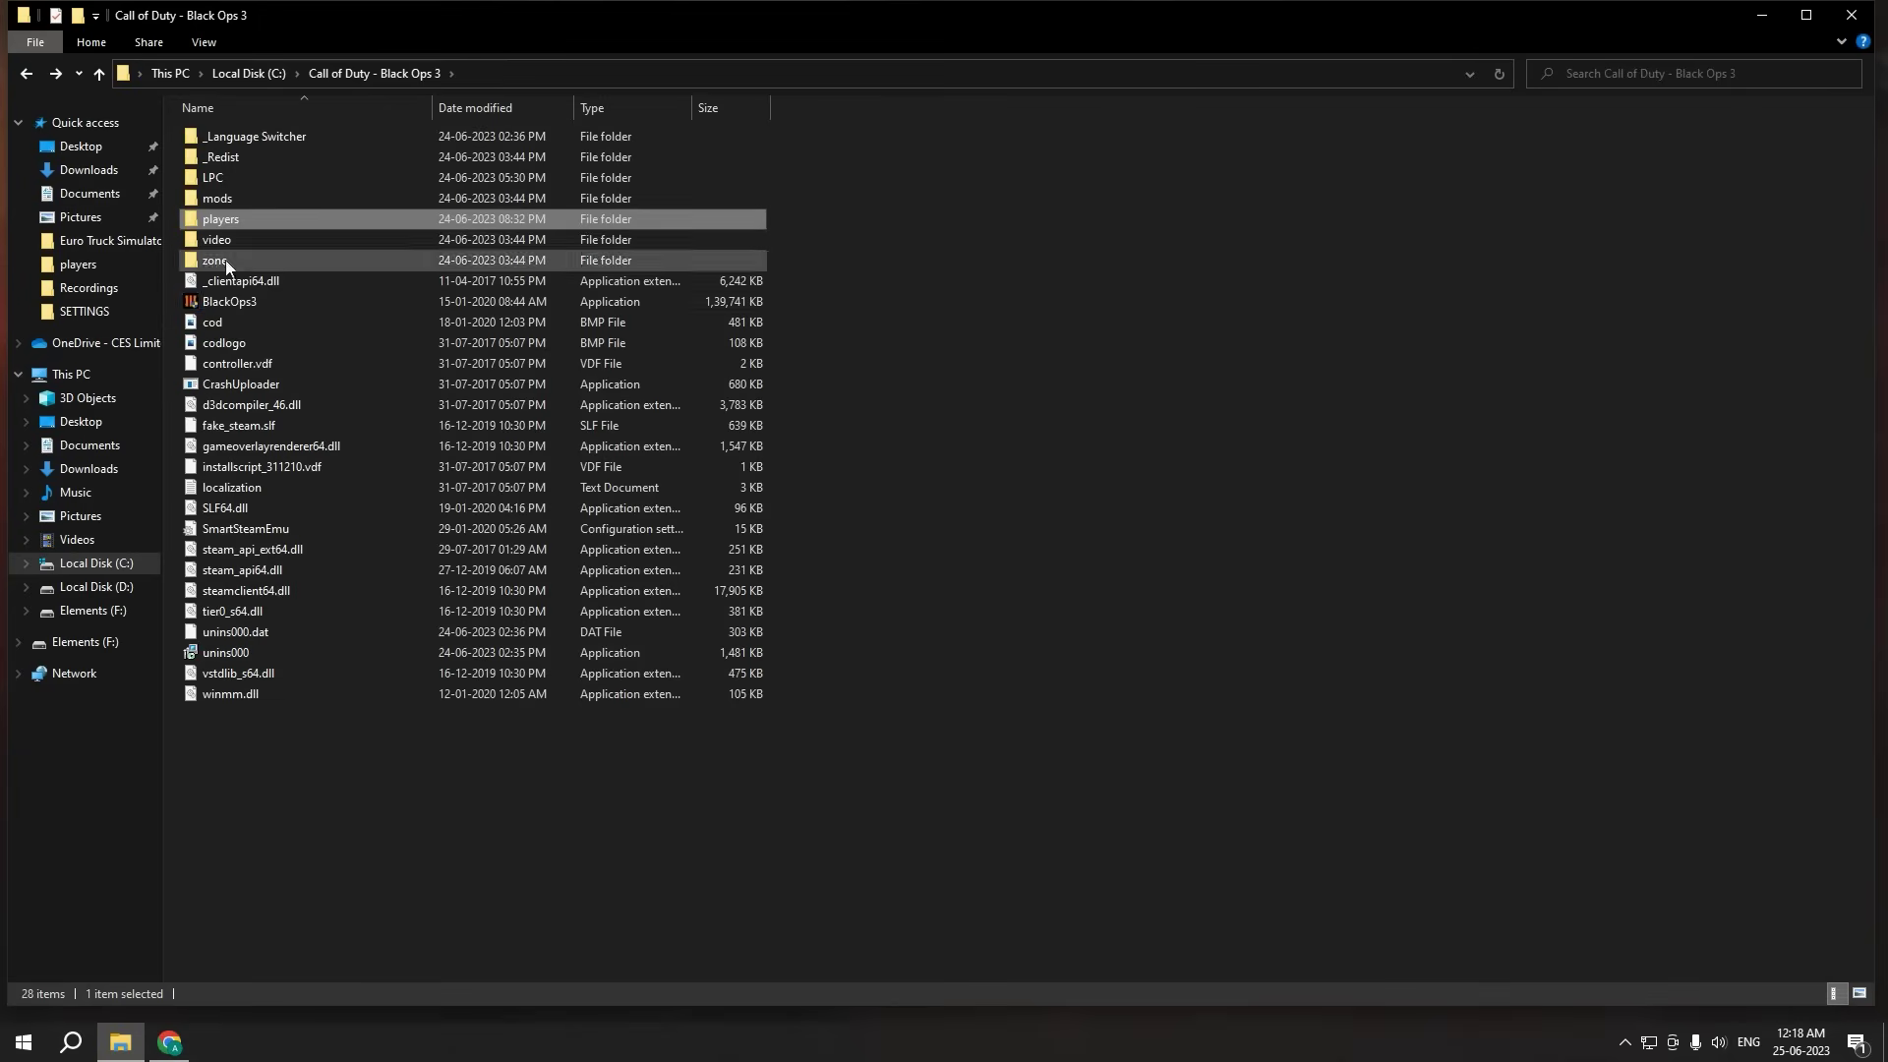
{"action": "left_click", "coordinate": [220, 305]}
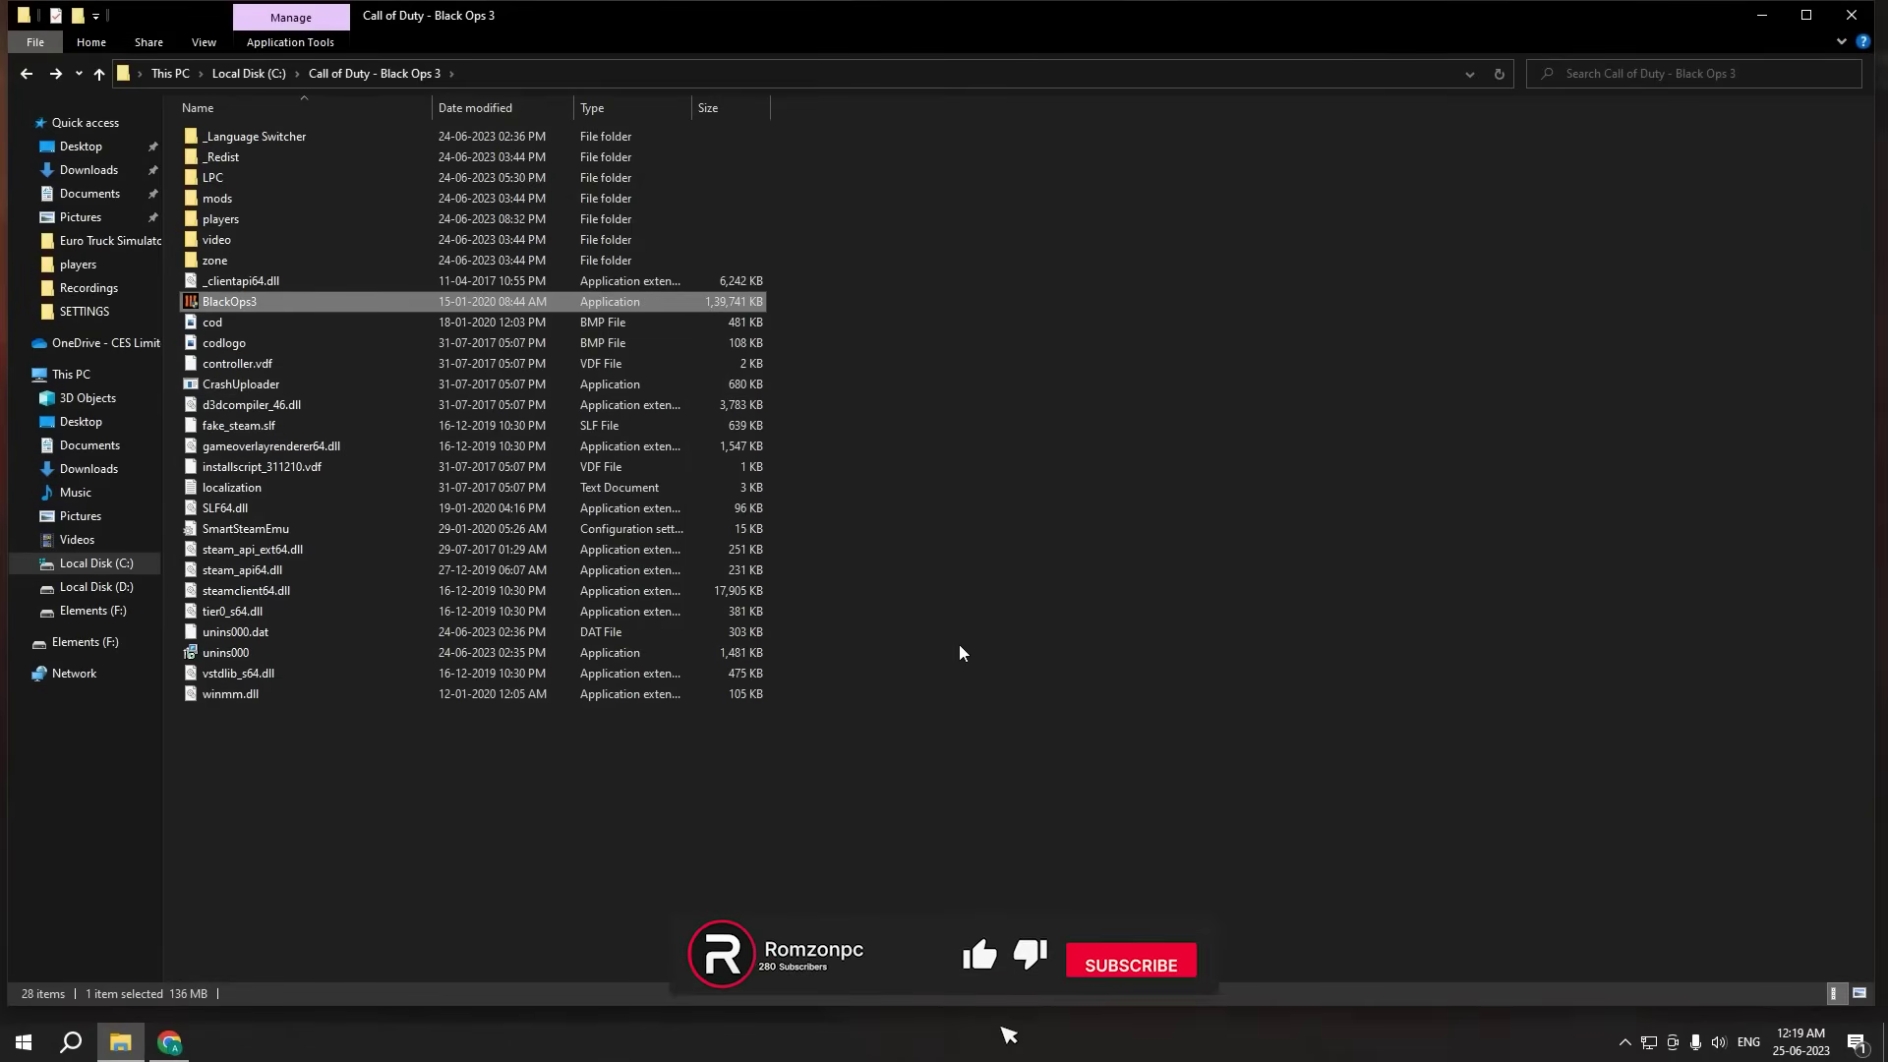
Step: Leave the Black Ops 3 game folder and show Documents with its nine items
{"action": "left_click", "coordinate": [1133, 687]}
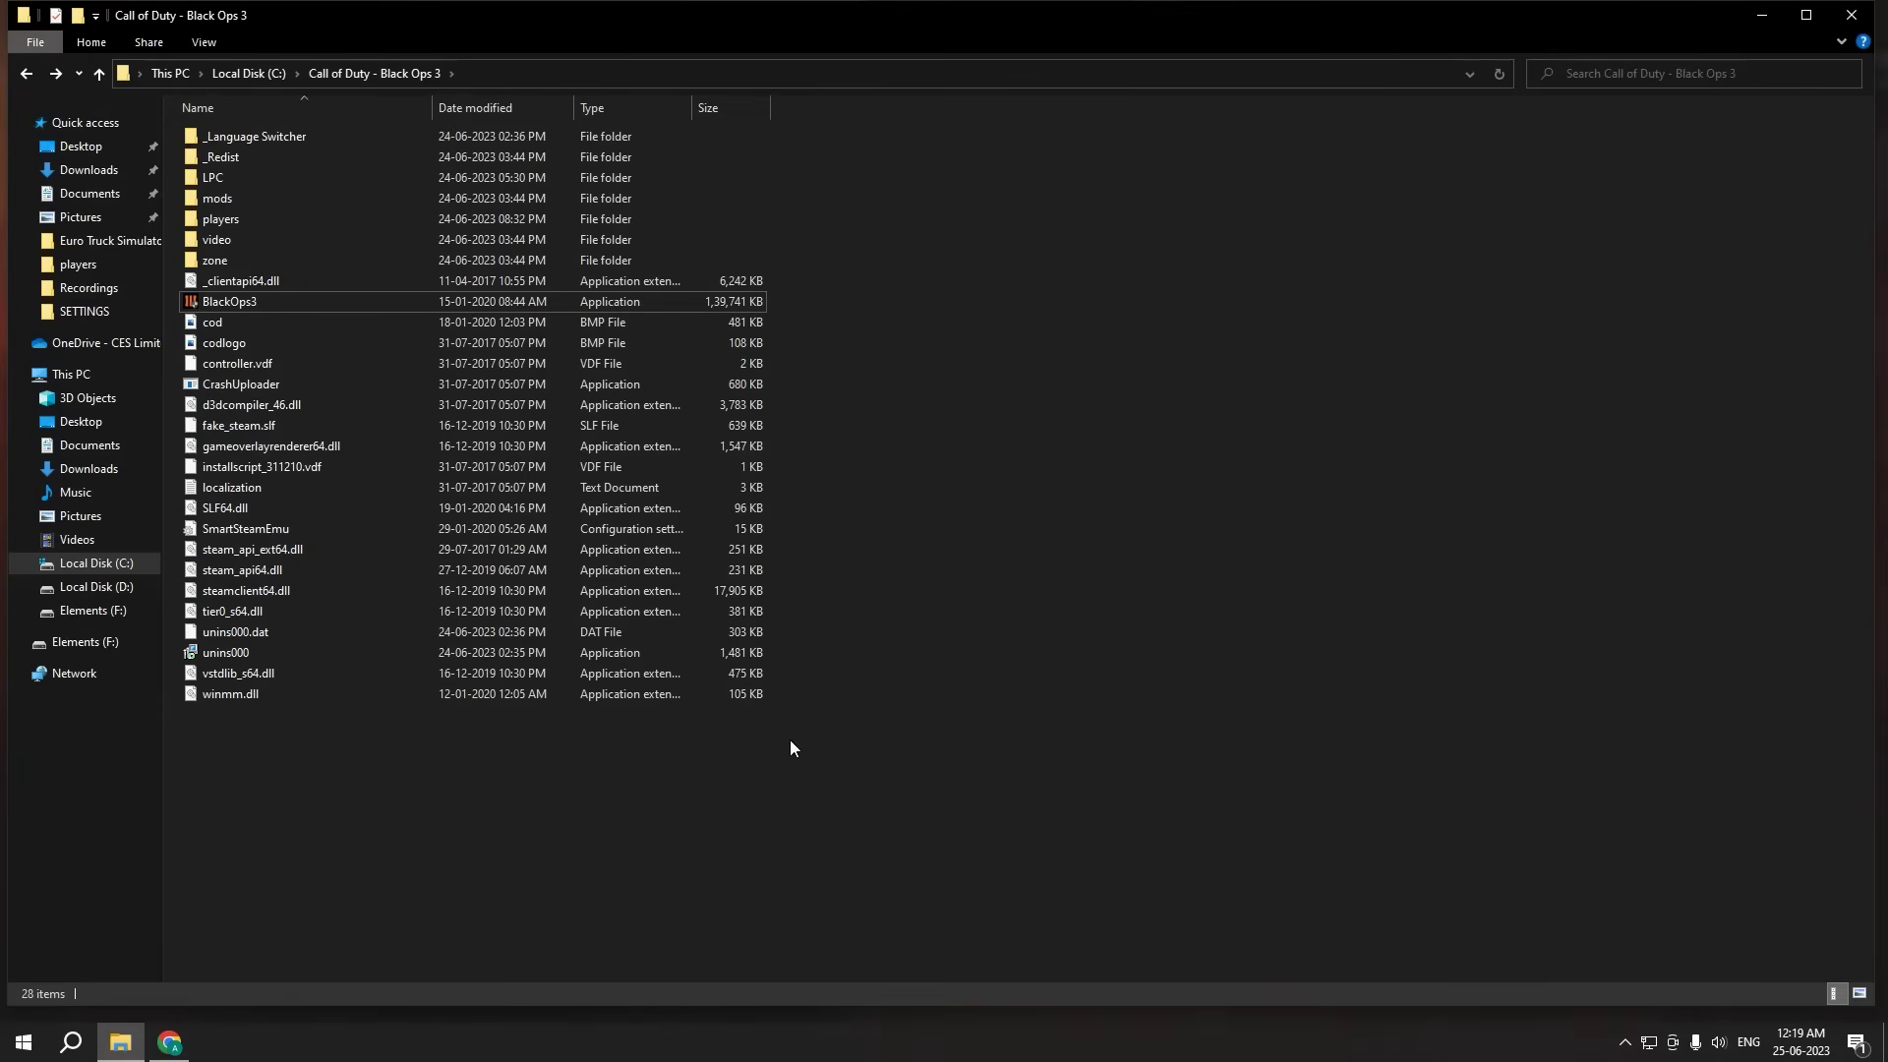
{"action": "mouse_move", "coordinate": [89, 445]}
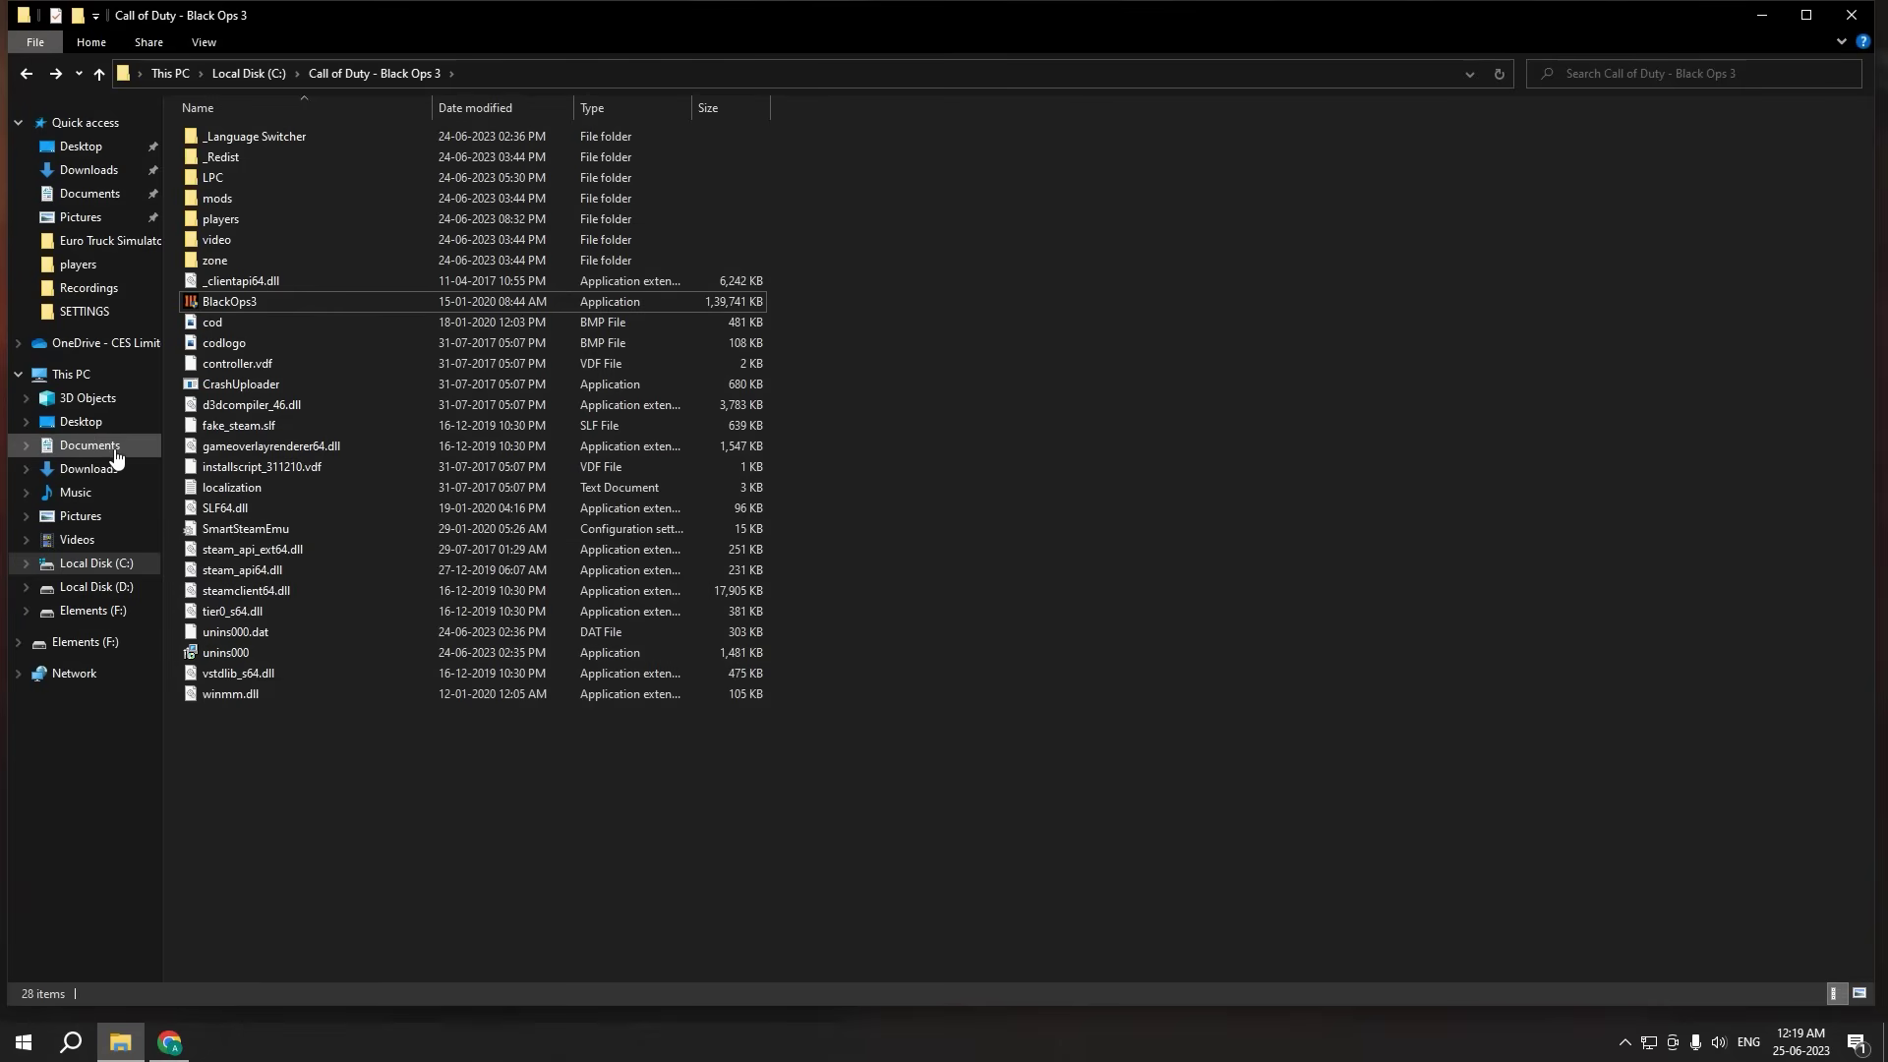
{"action": "mouse_move", "coordinate": [1003, 791]}
{"action": "left_mouse_down"}
{"action": "mouse_move", "coordinate": [556, 494]}
{"action": "mouse_move", "coordinate": [320, 128]}
{"action": "left_mouse_up"}
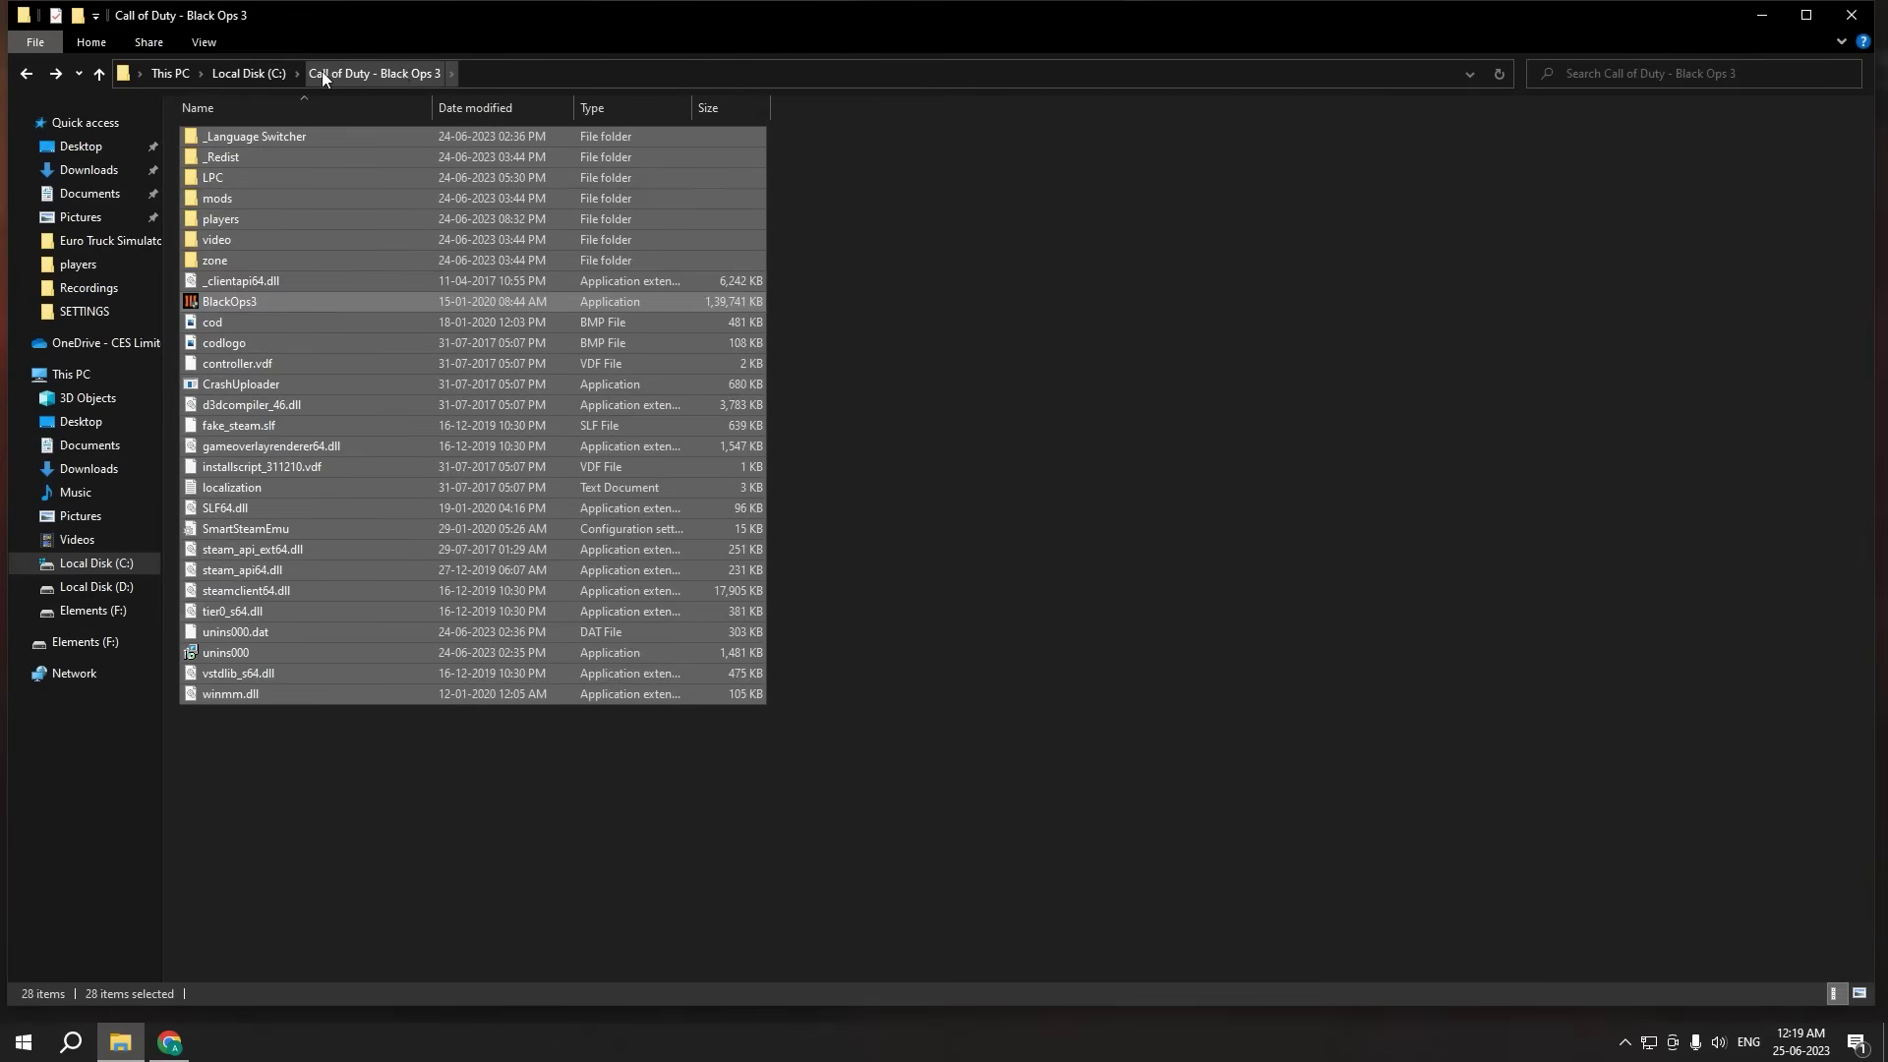
{"action": "left_click", "coordinate": [110, 450]}
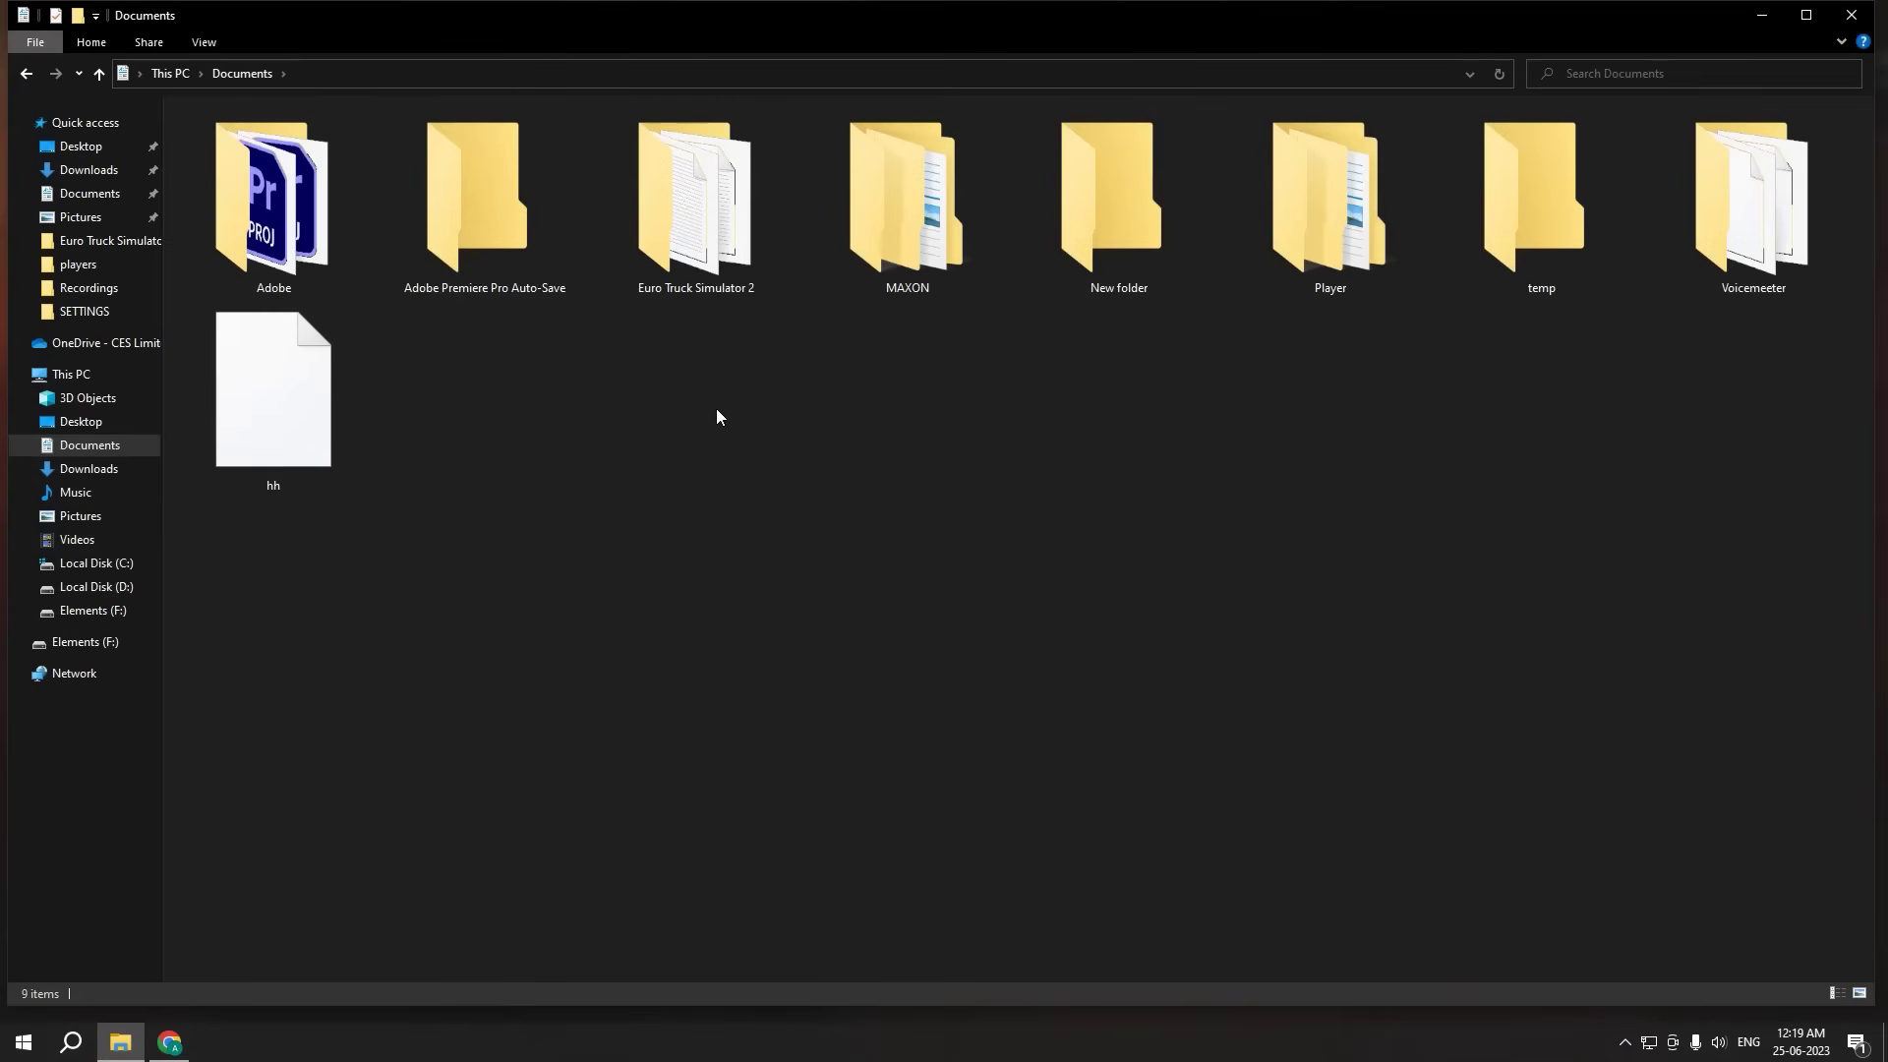
Step: Open Euro Truck Simulator 2 > profiles > profile and view its config file in Notepad
{"action": "left_click", "coordinate": [695, 196]}
{"action": "double_click", "coordinate": [695, 197]}
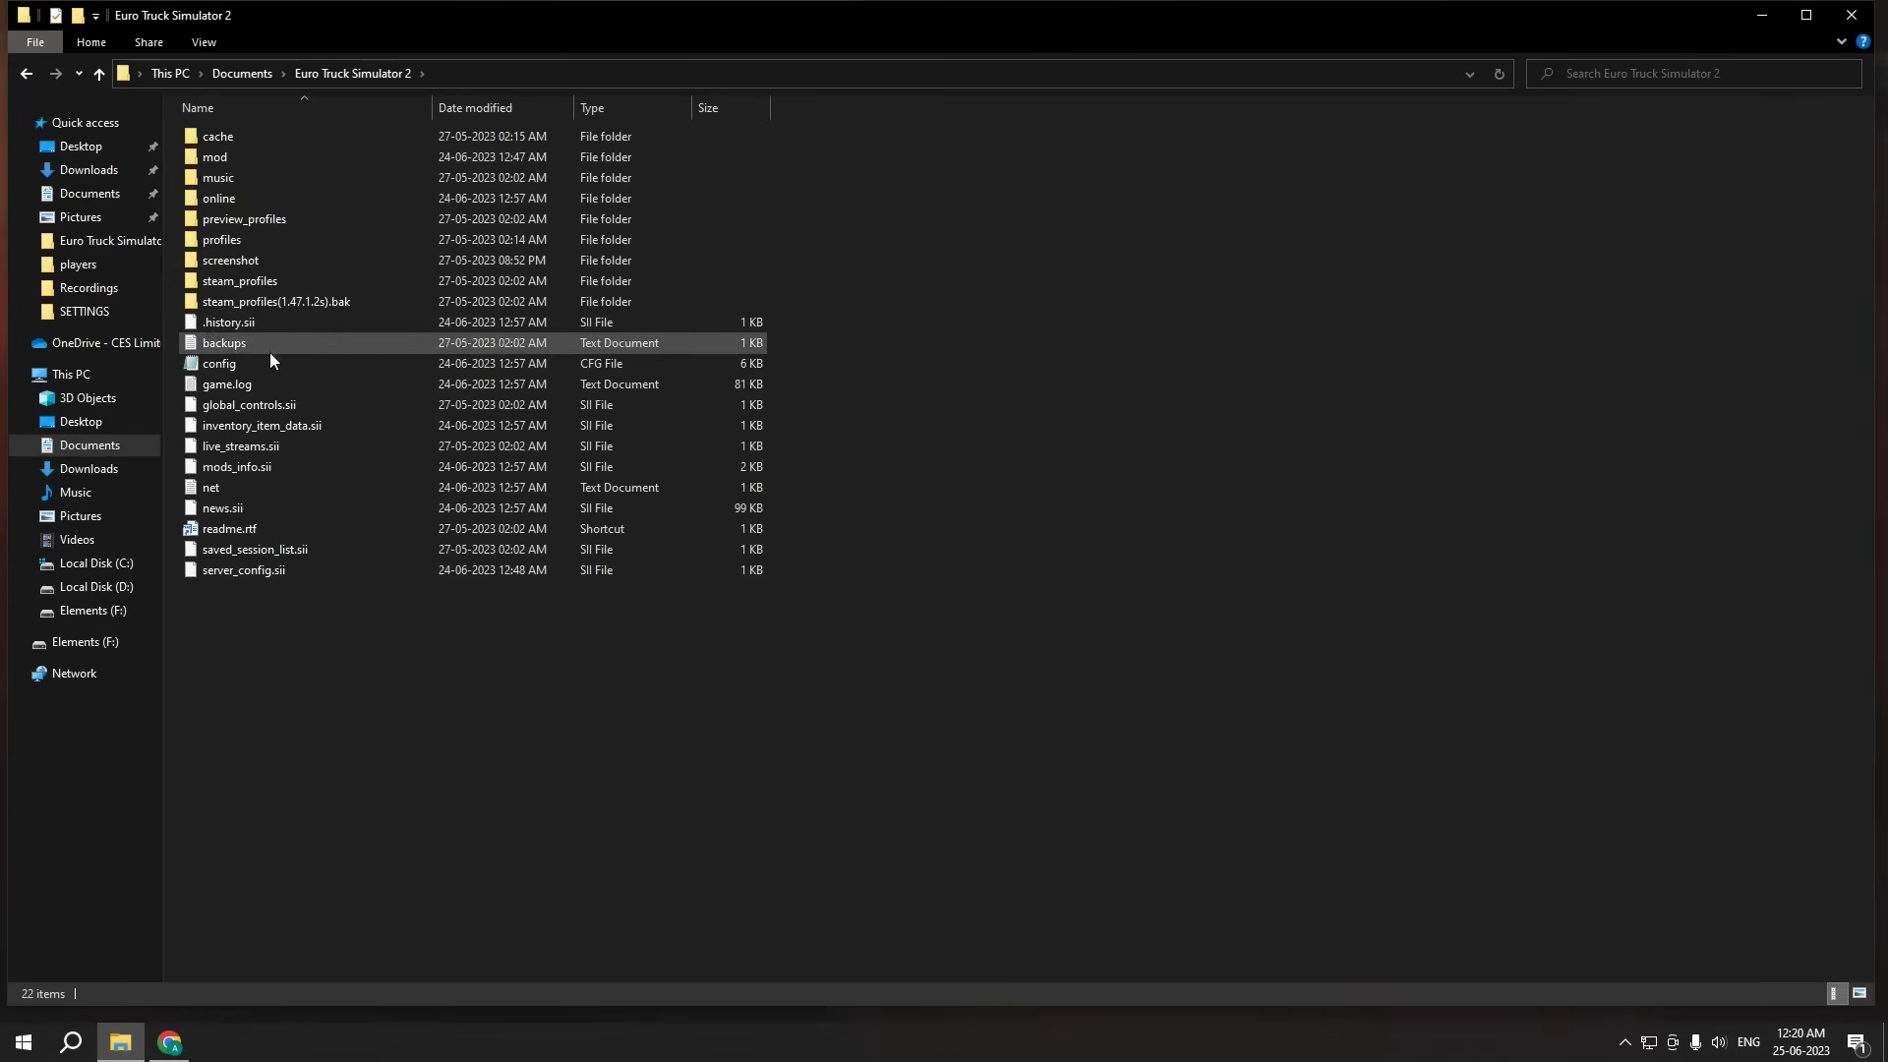
{"action": "double_click", "coordinate": [237, 239]}
{"action": "double_click", "coordinate": [283, 141]}
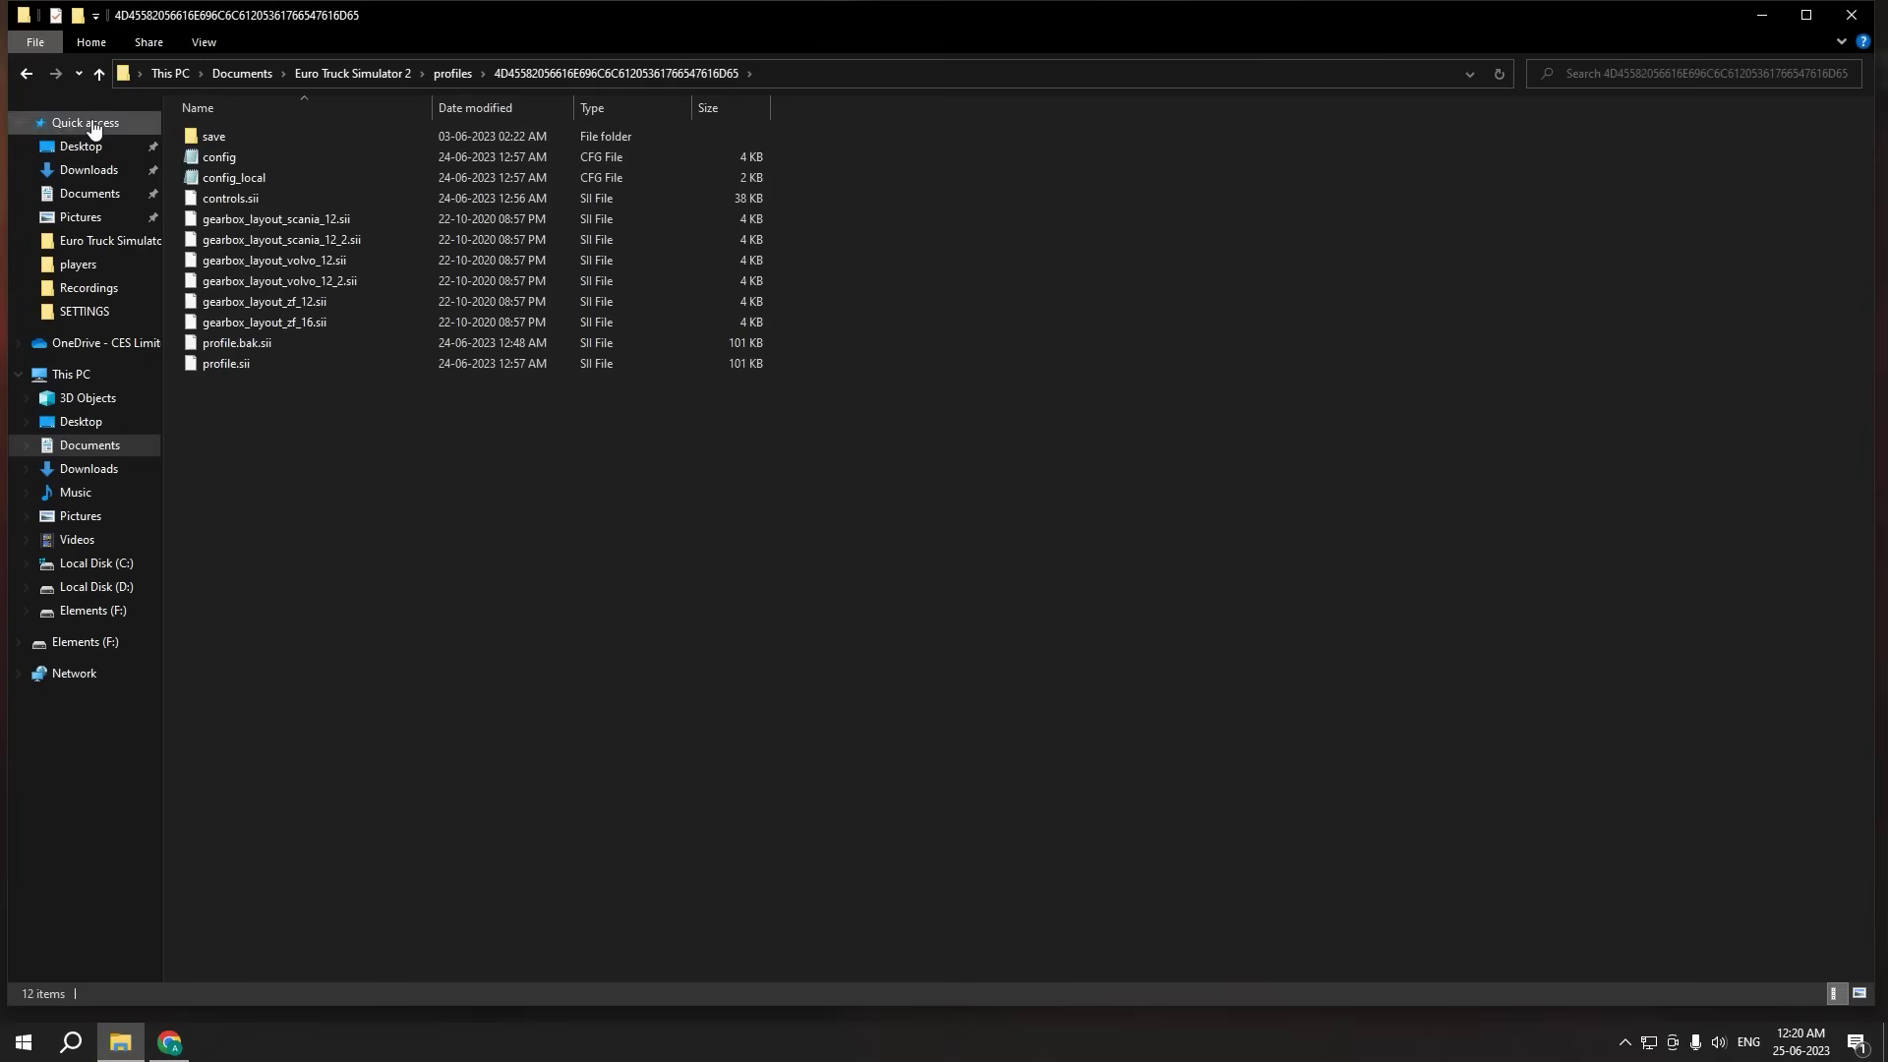
{"action": "double_click", "coordinate": [234, 158]}
{"action": "scroll", "coordinate": [551, 644], "scroll_direction": "down", "scroll_amount": 1}
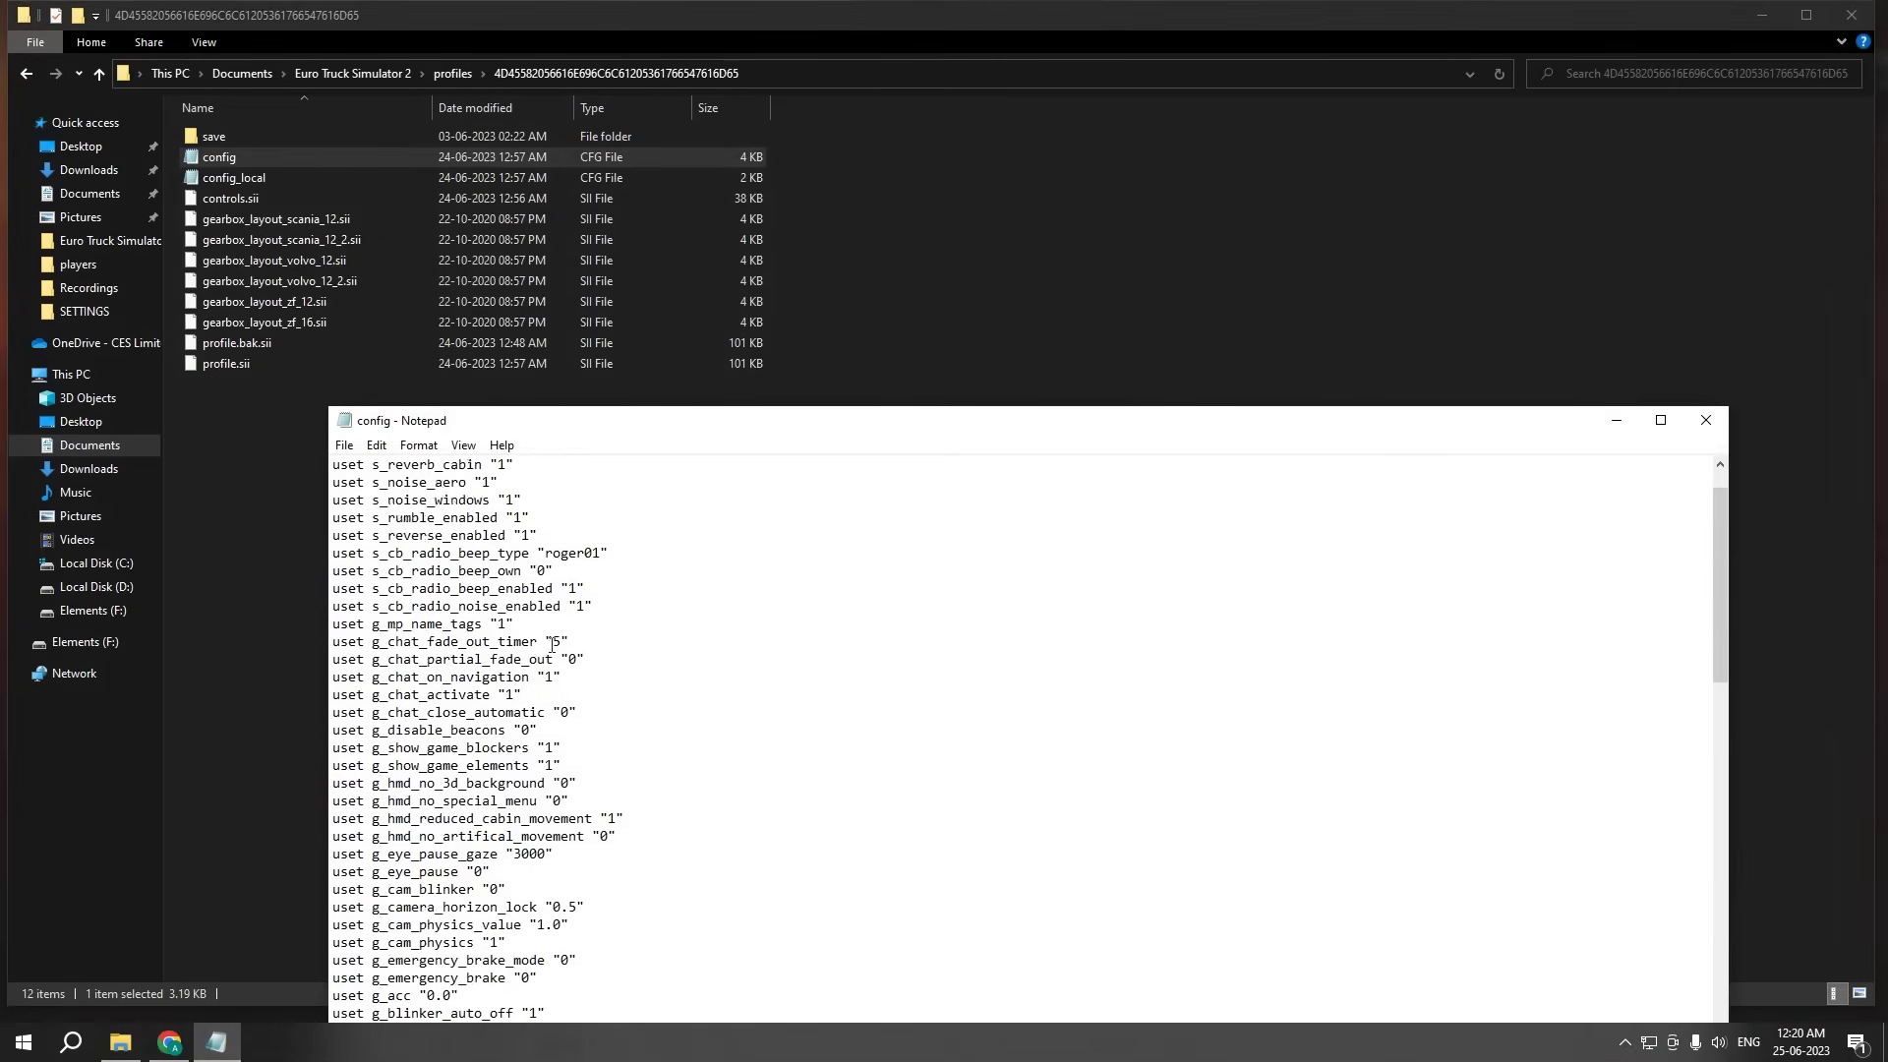
{"action": "scroll", "coordinate": [552, 644], "scroll_direction": "up", "scroll_amount": 1}
{"action": "left_click", "coordinate": [1705, 420]}
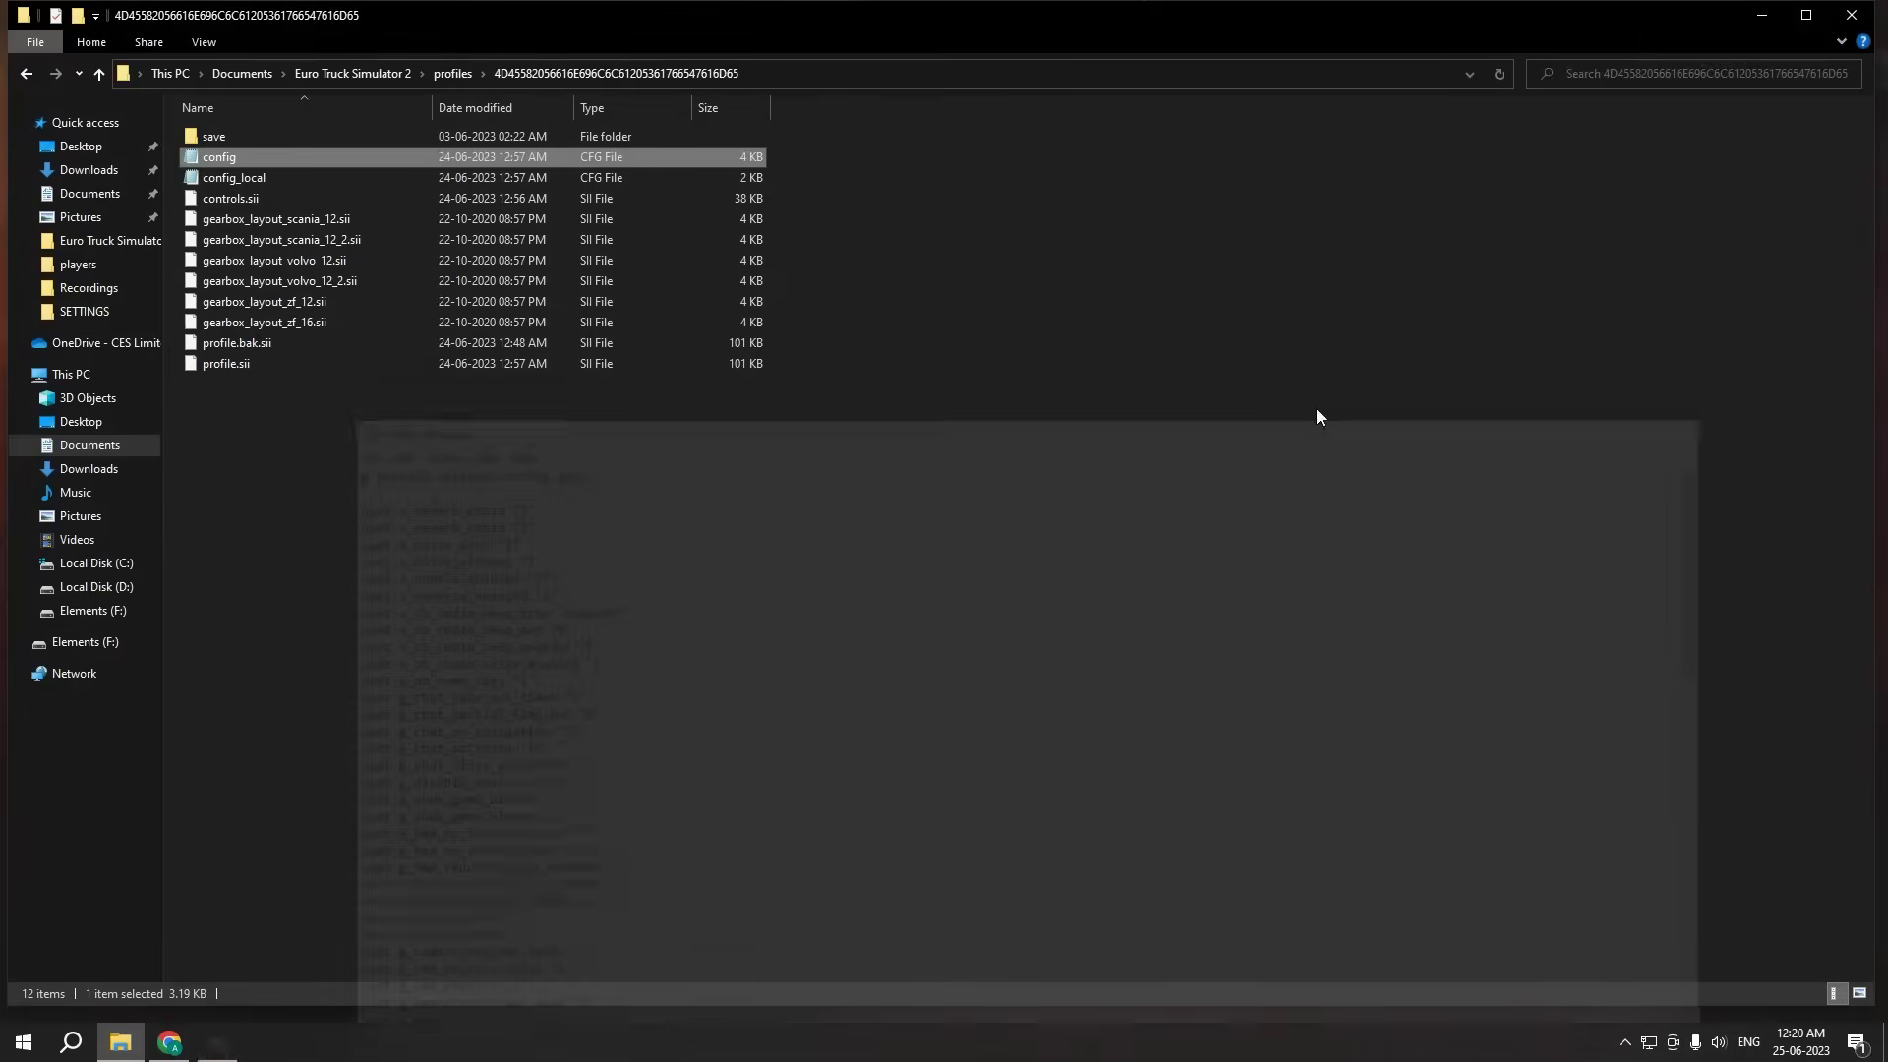
Step: Back in the Euro Truck Simulator 2 folder, highlight its config-related files
{"action": "left_click", "coordinate": [29, 79]}
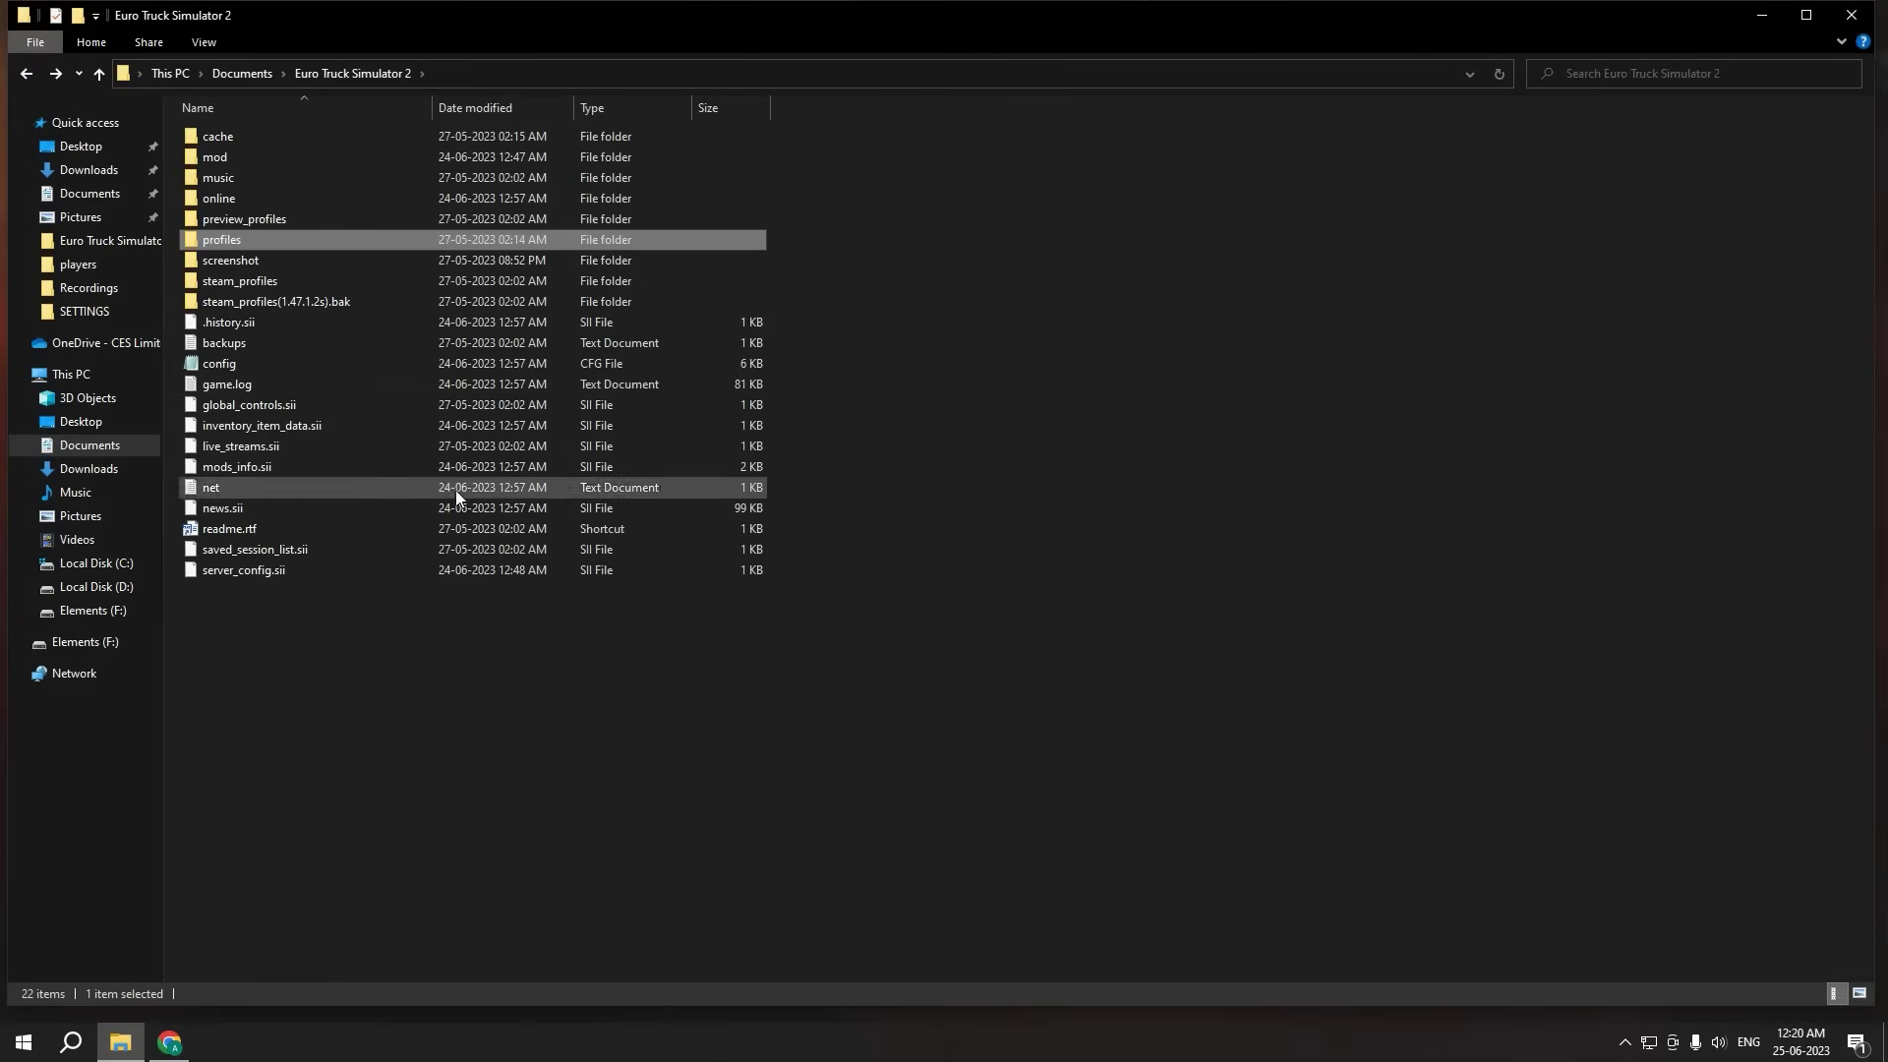
{"action": "left_click_drag", "start_coordinate": [778, 658], "coordinate": [252, 133]}
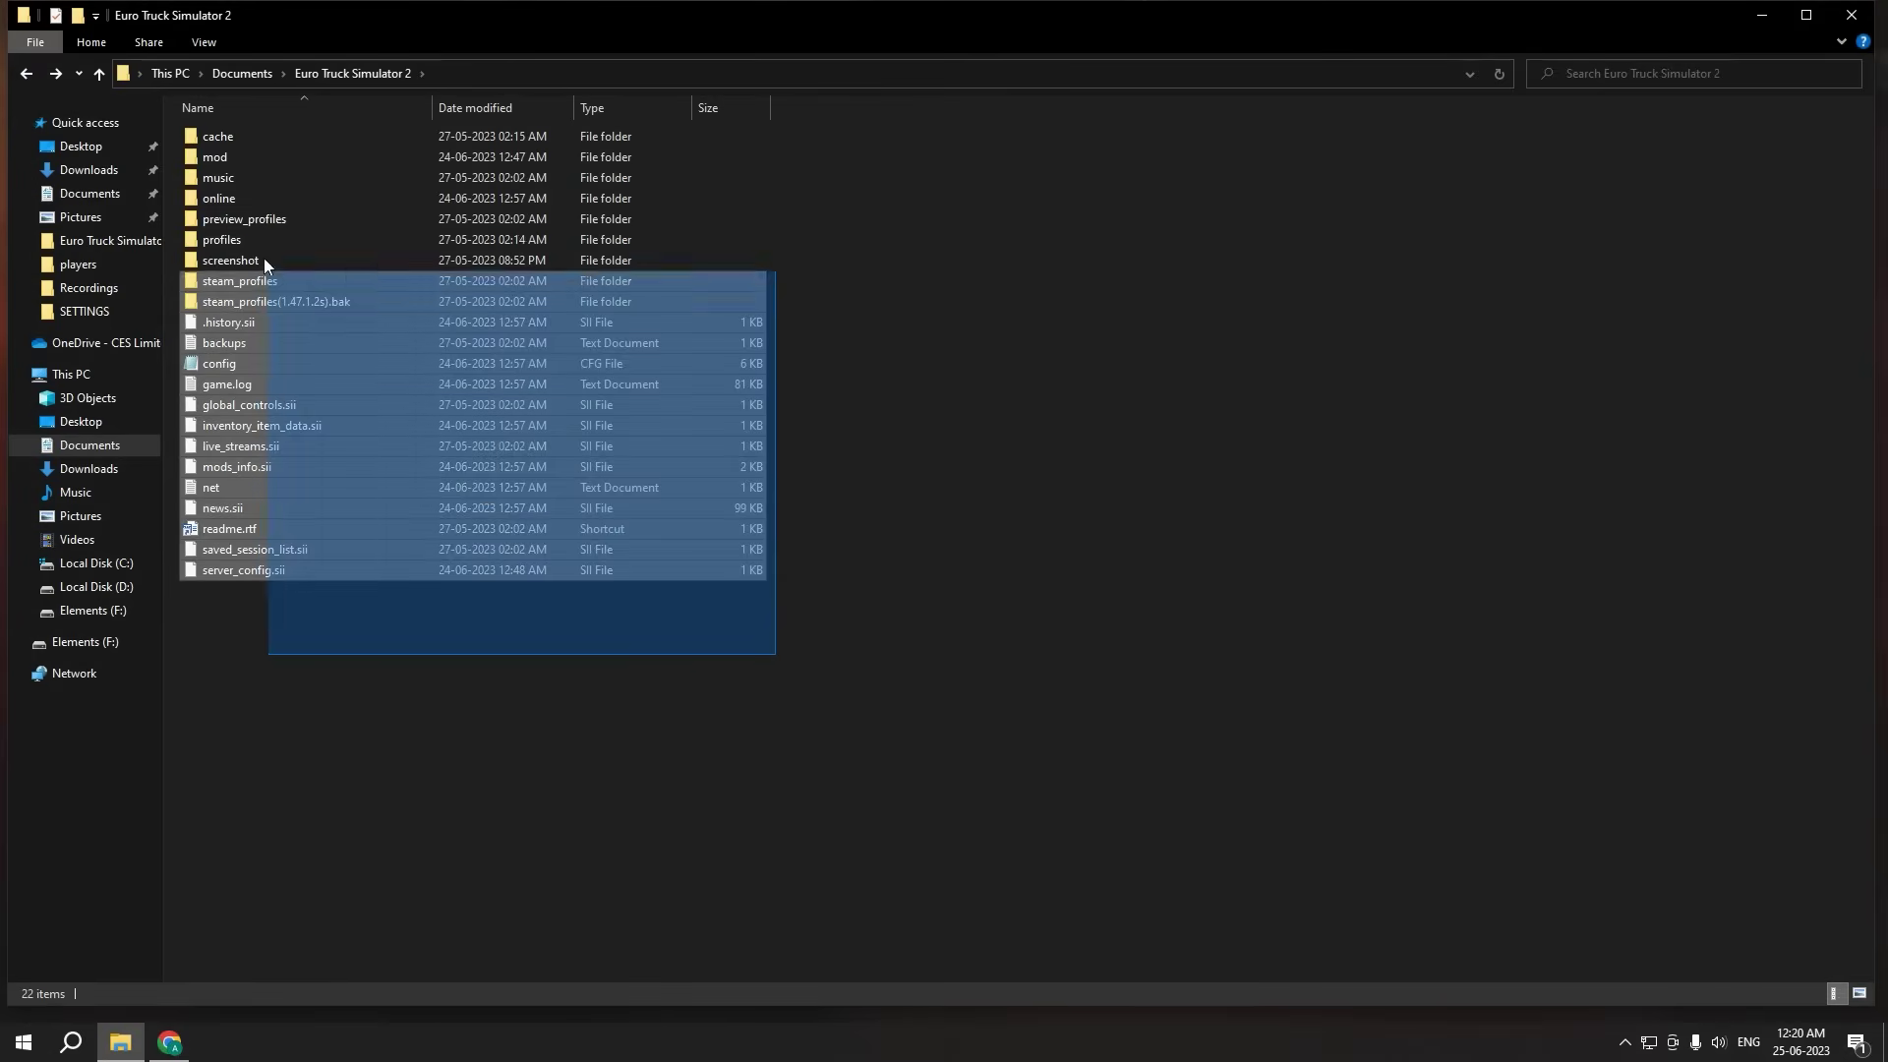
{"action": "left_click_drag", "start_coordinate": [692, 712], "coordinate": [283, 126]}
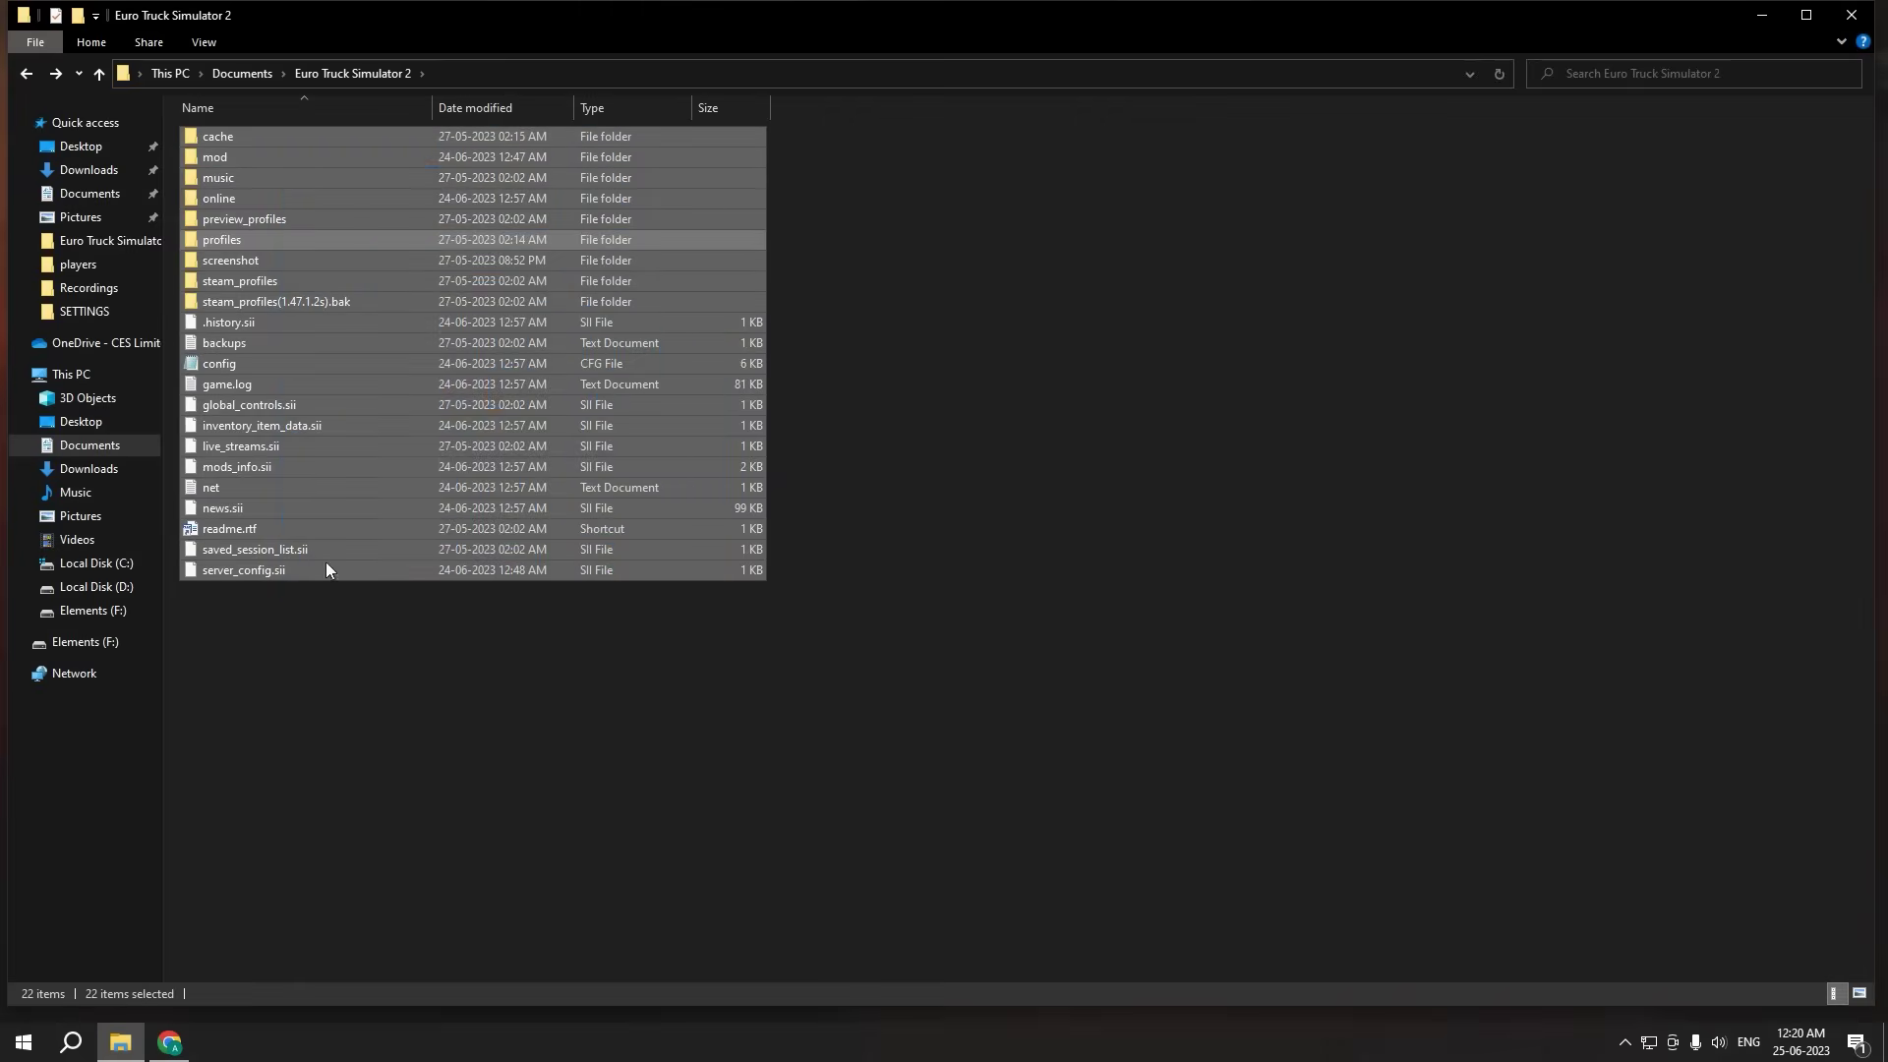
{"action": "mouse_move", "coordinate": [201, 626]}
{"action": "left_mouse_down"}
{"action": "mouse_move", "coordinate": [258, 185]}
{"action": "mouse_move", "coordinate": [338, 171]}
{"action": "left_mouse_up"}
{"action": "left_click", "coordinate": [385, 616]}
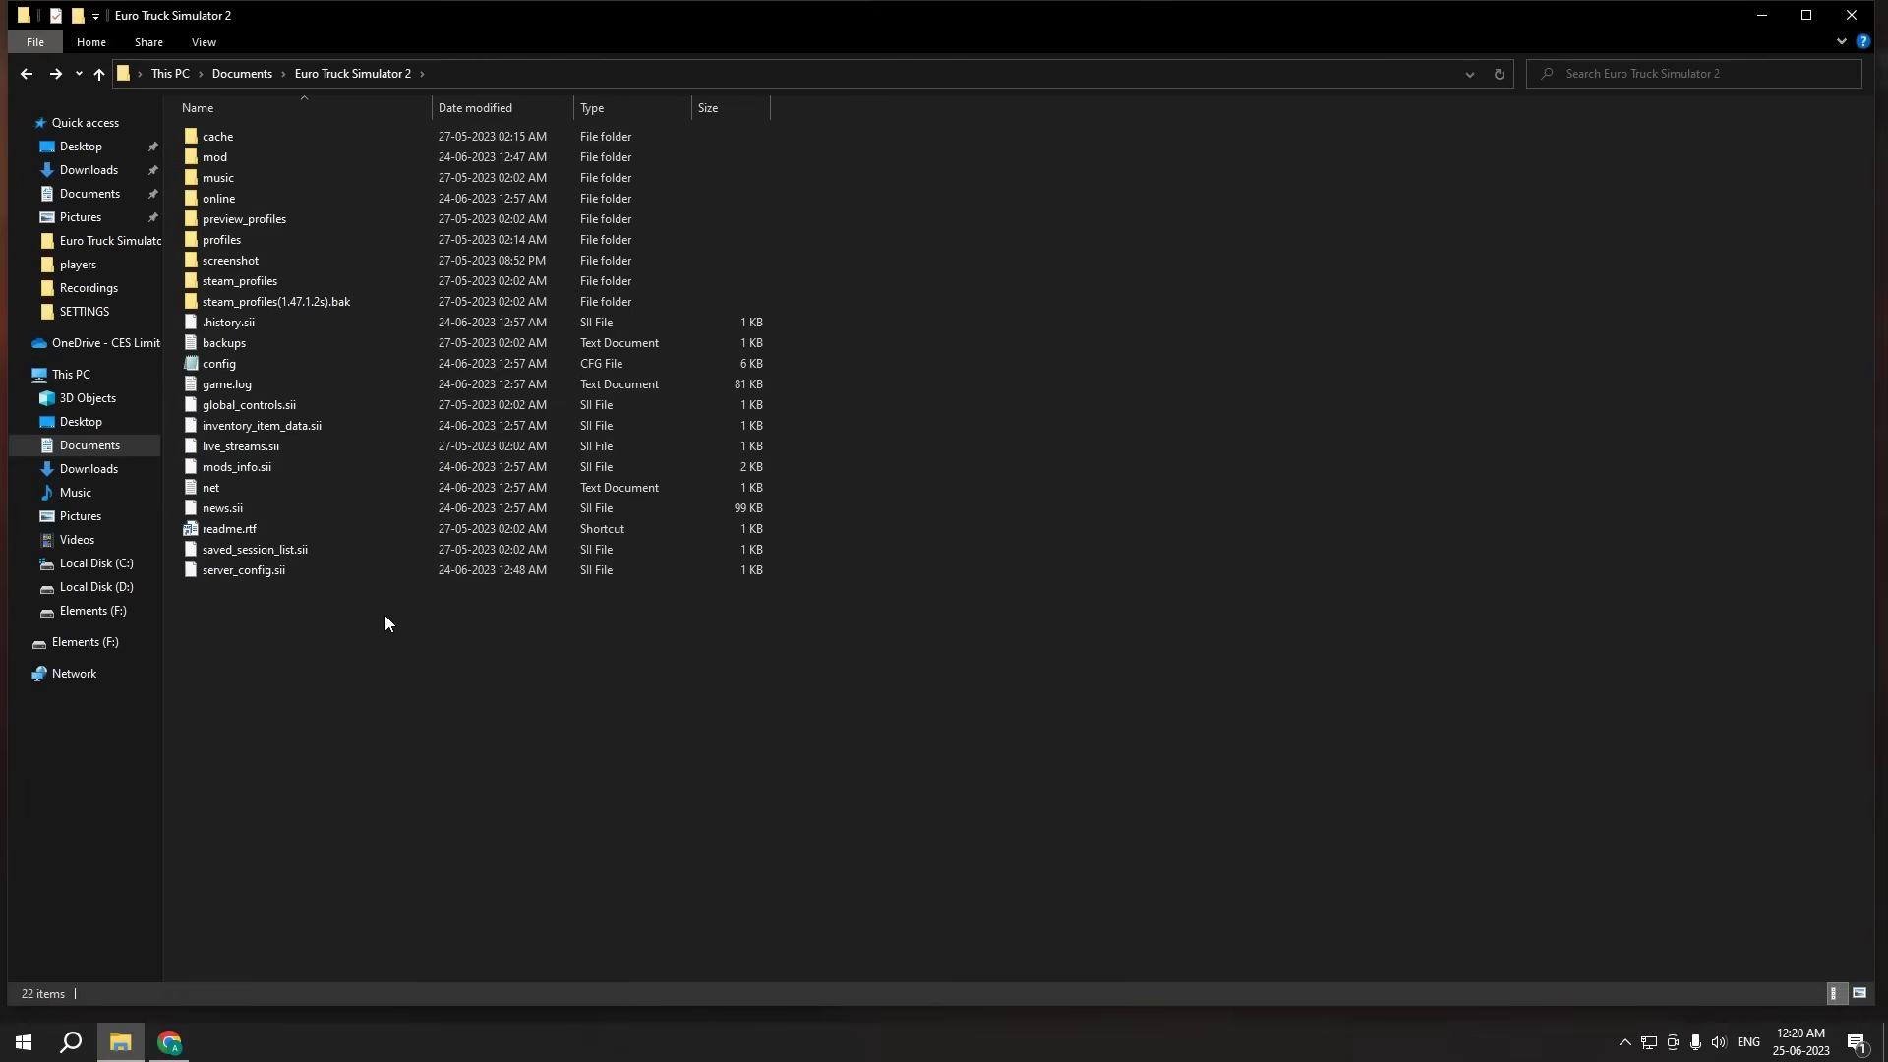
{"action": "left_click_drag", "start_coordinate": [969, 657], "coordinate": [297, 131]}
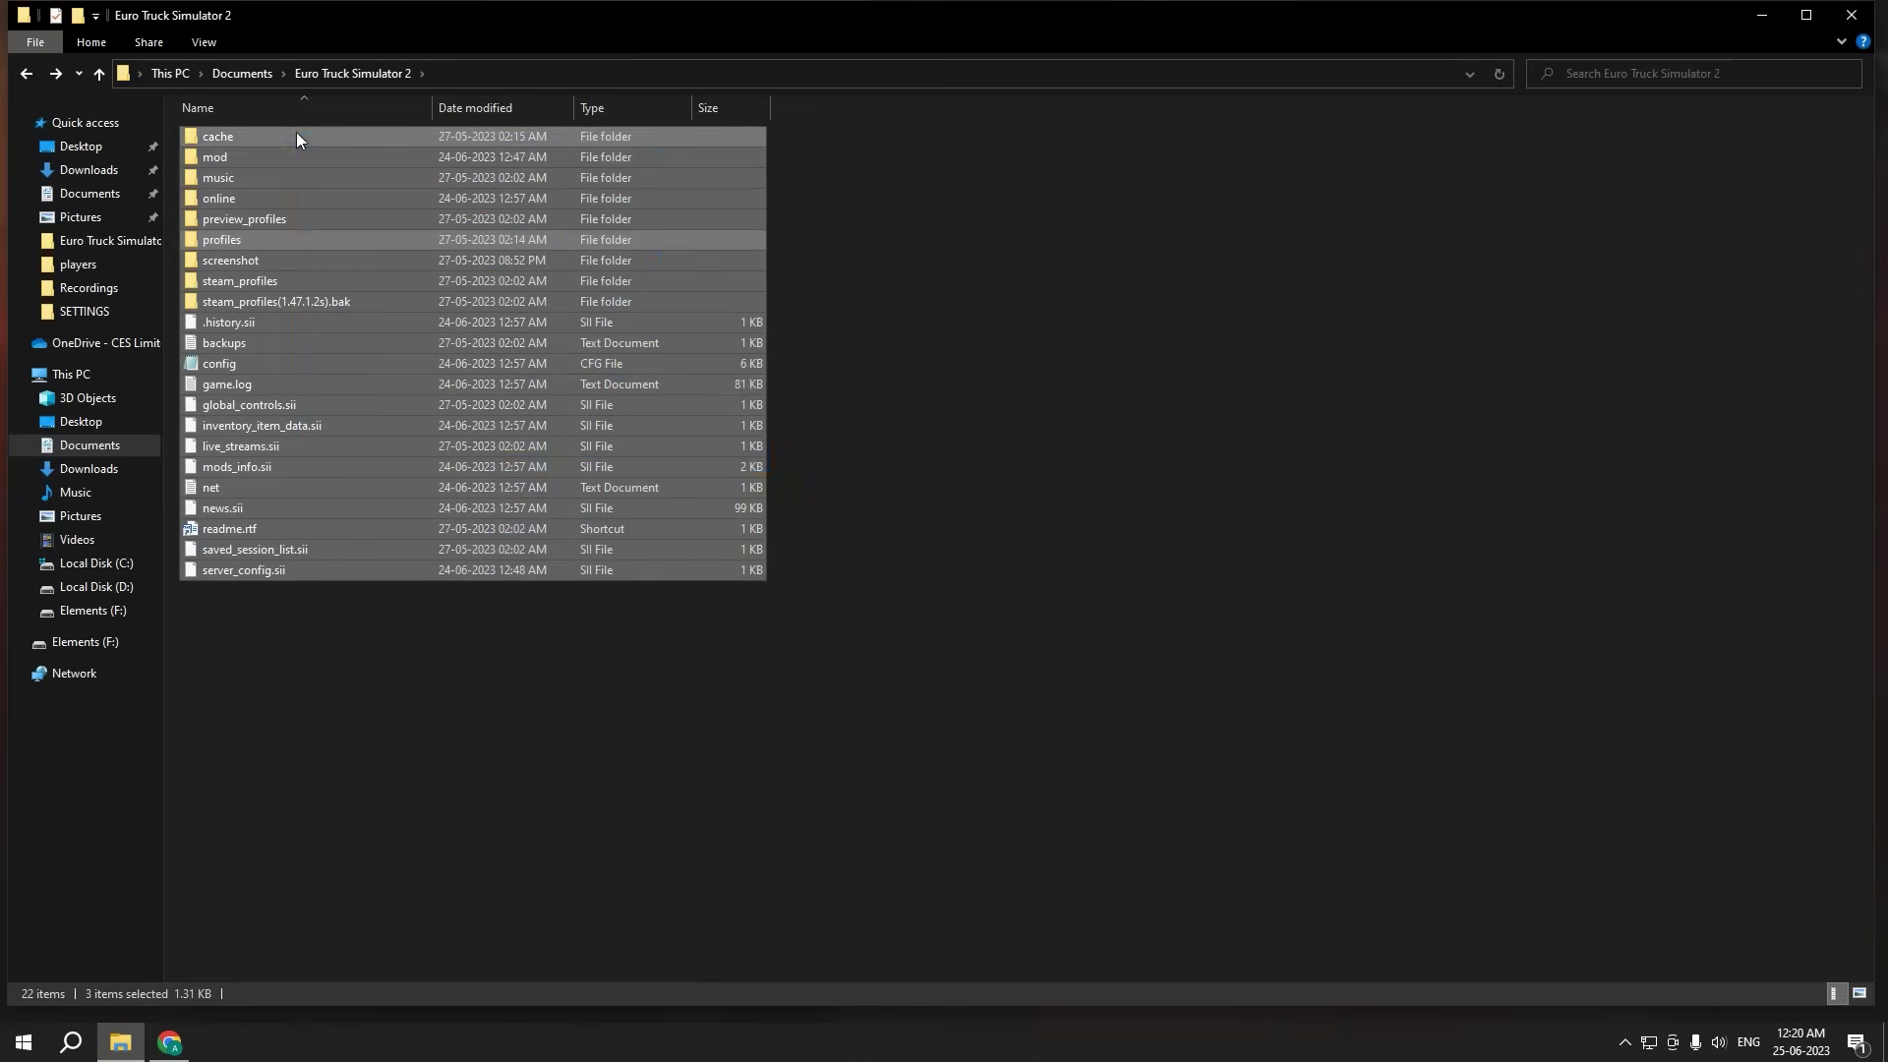
{"action": "left_click", "coordinate": [832, 538]}
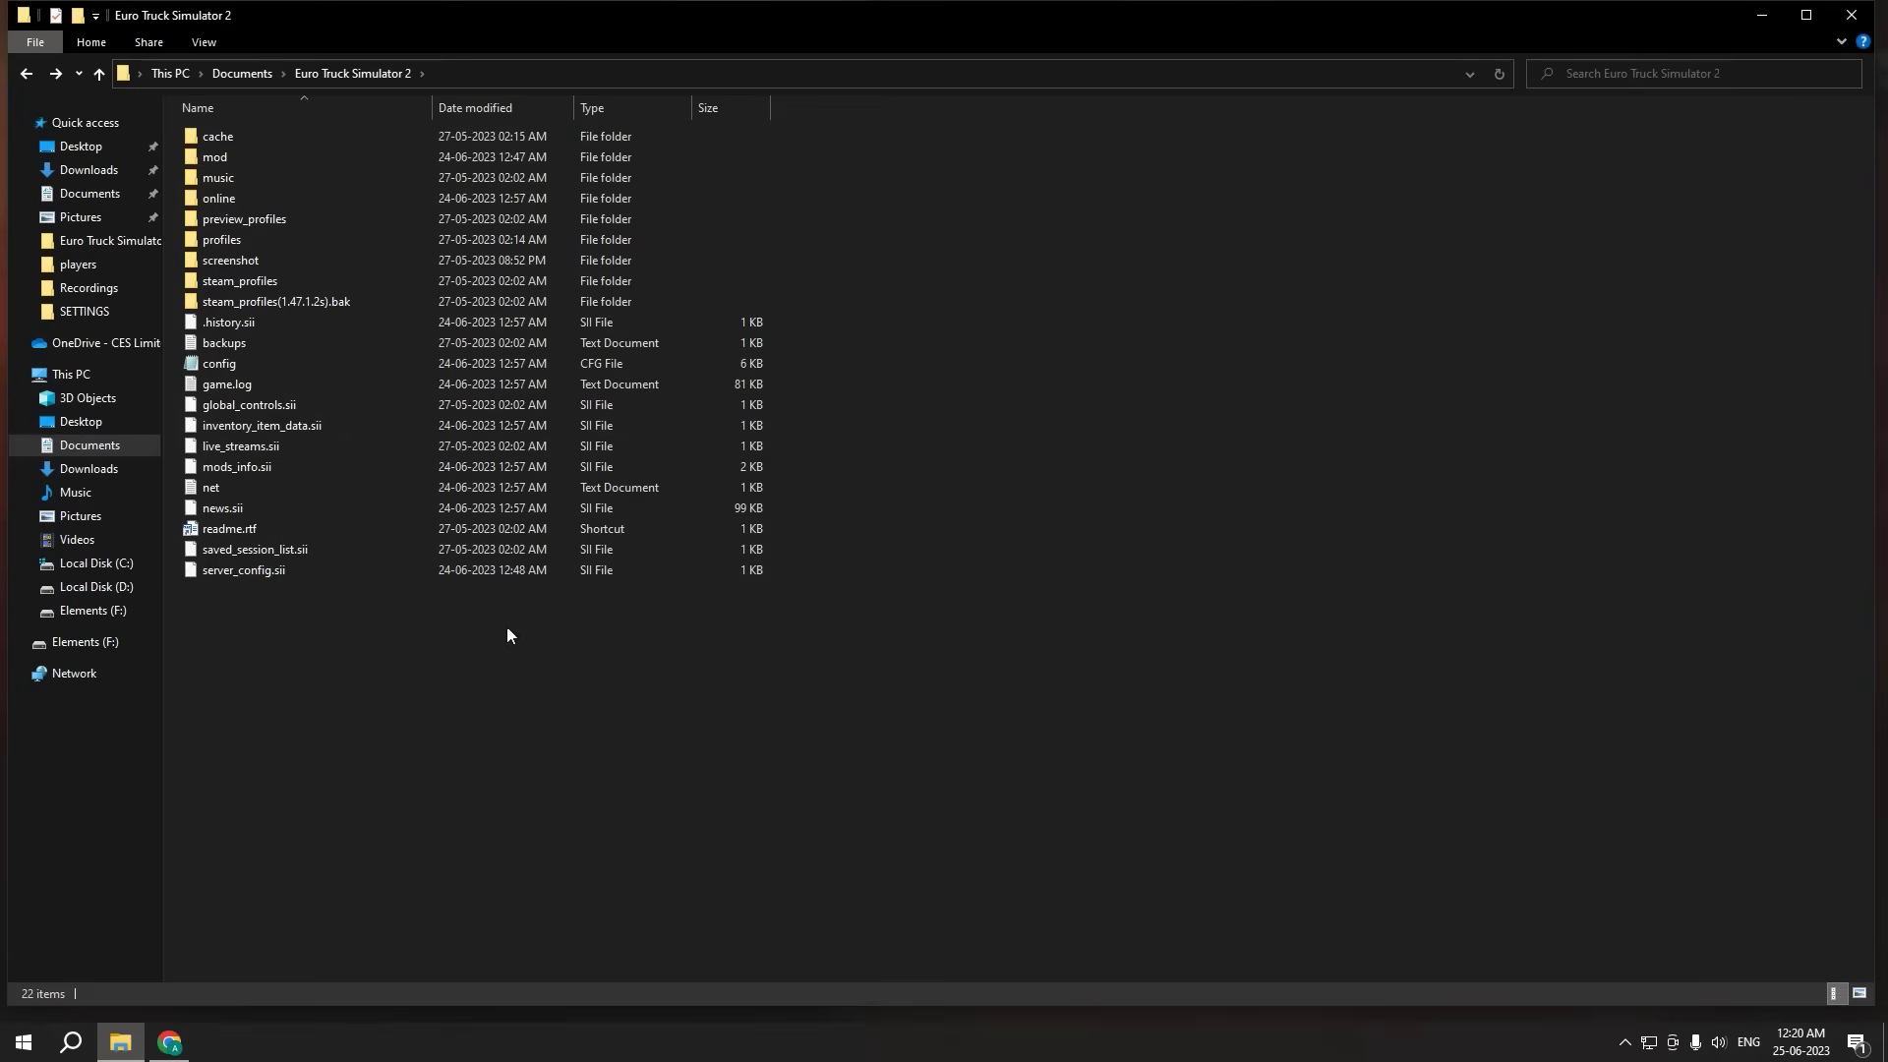
{"action": "left_click_drag", "start_coordinate": [753, 675], "coordinate": [210, 164]}
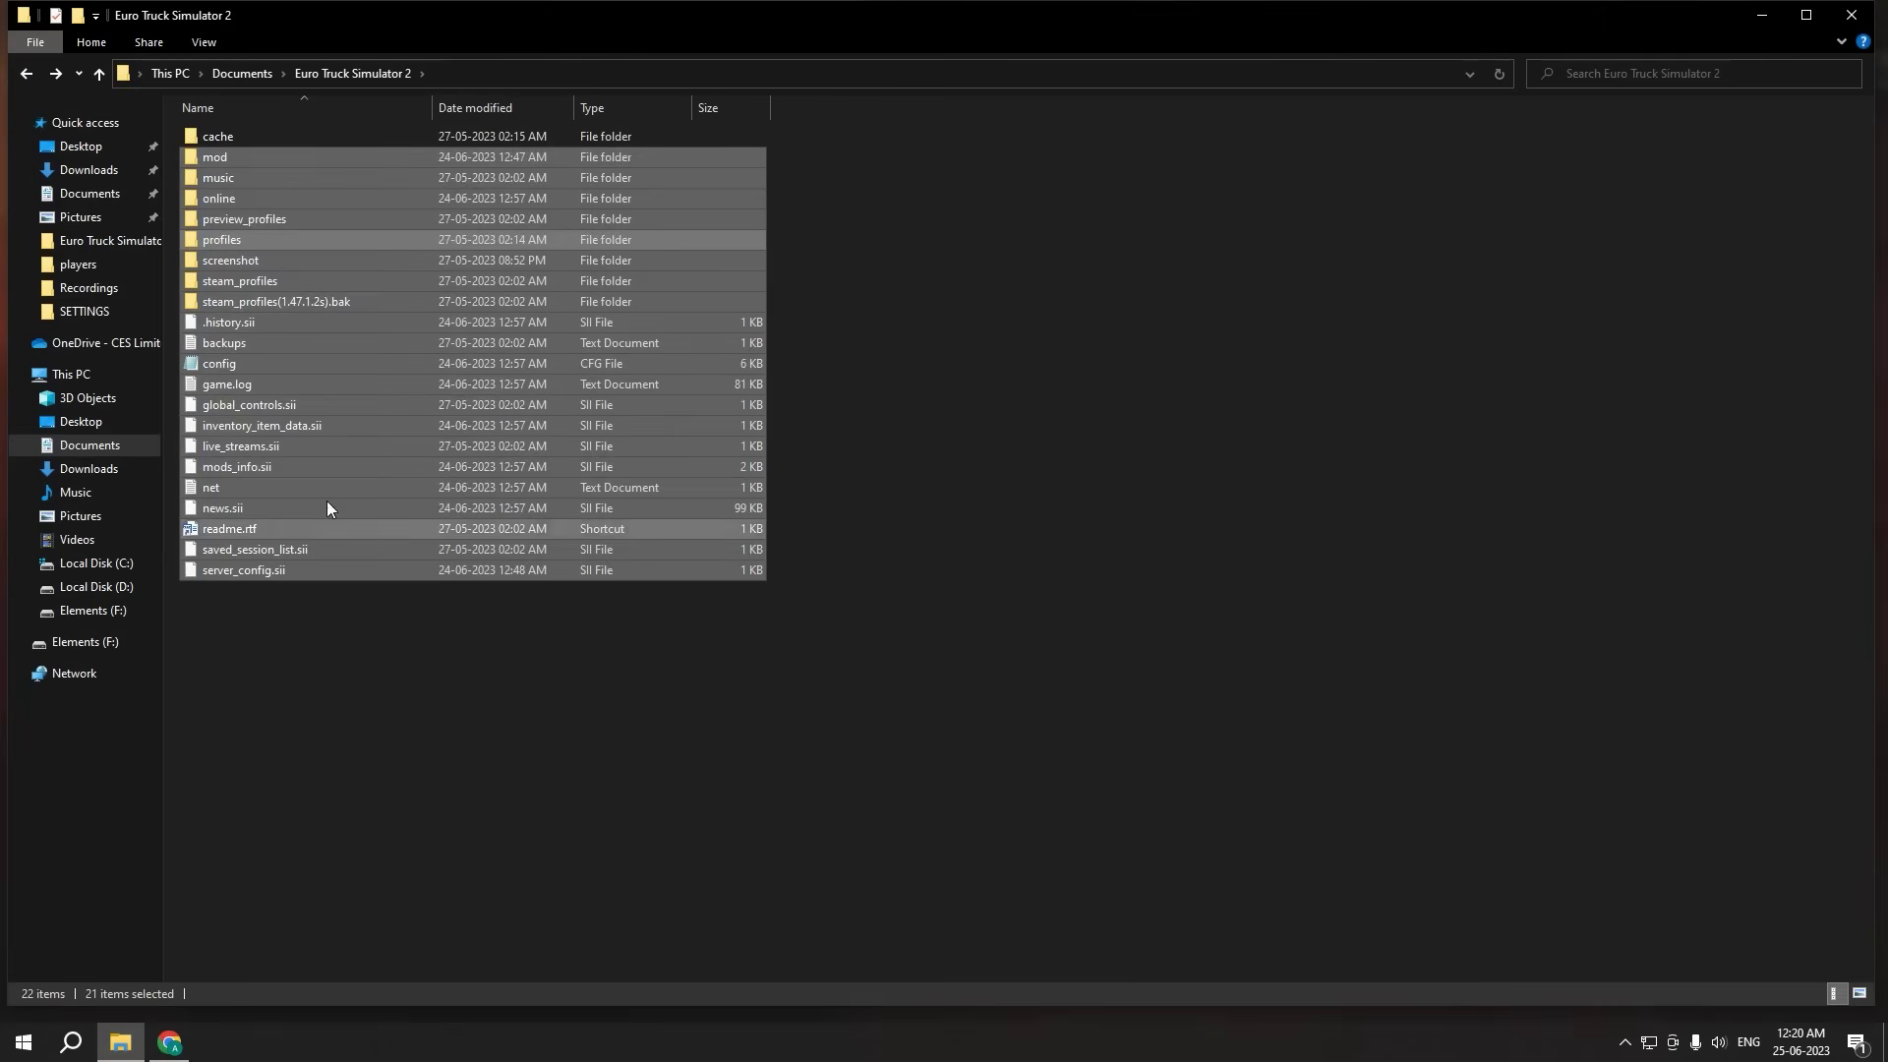
Step: View game.log in Notepad, close it, and return to the Black Ops 3 folder
{"action": "left_click", "coordinate": [244, 371]}
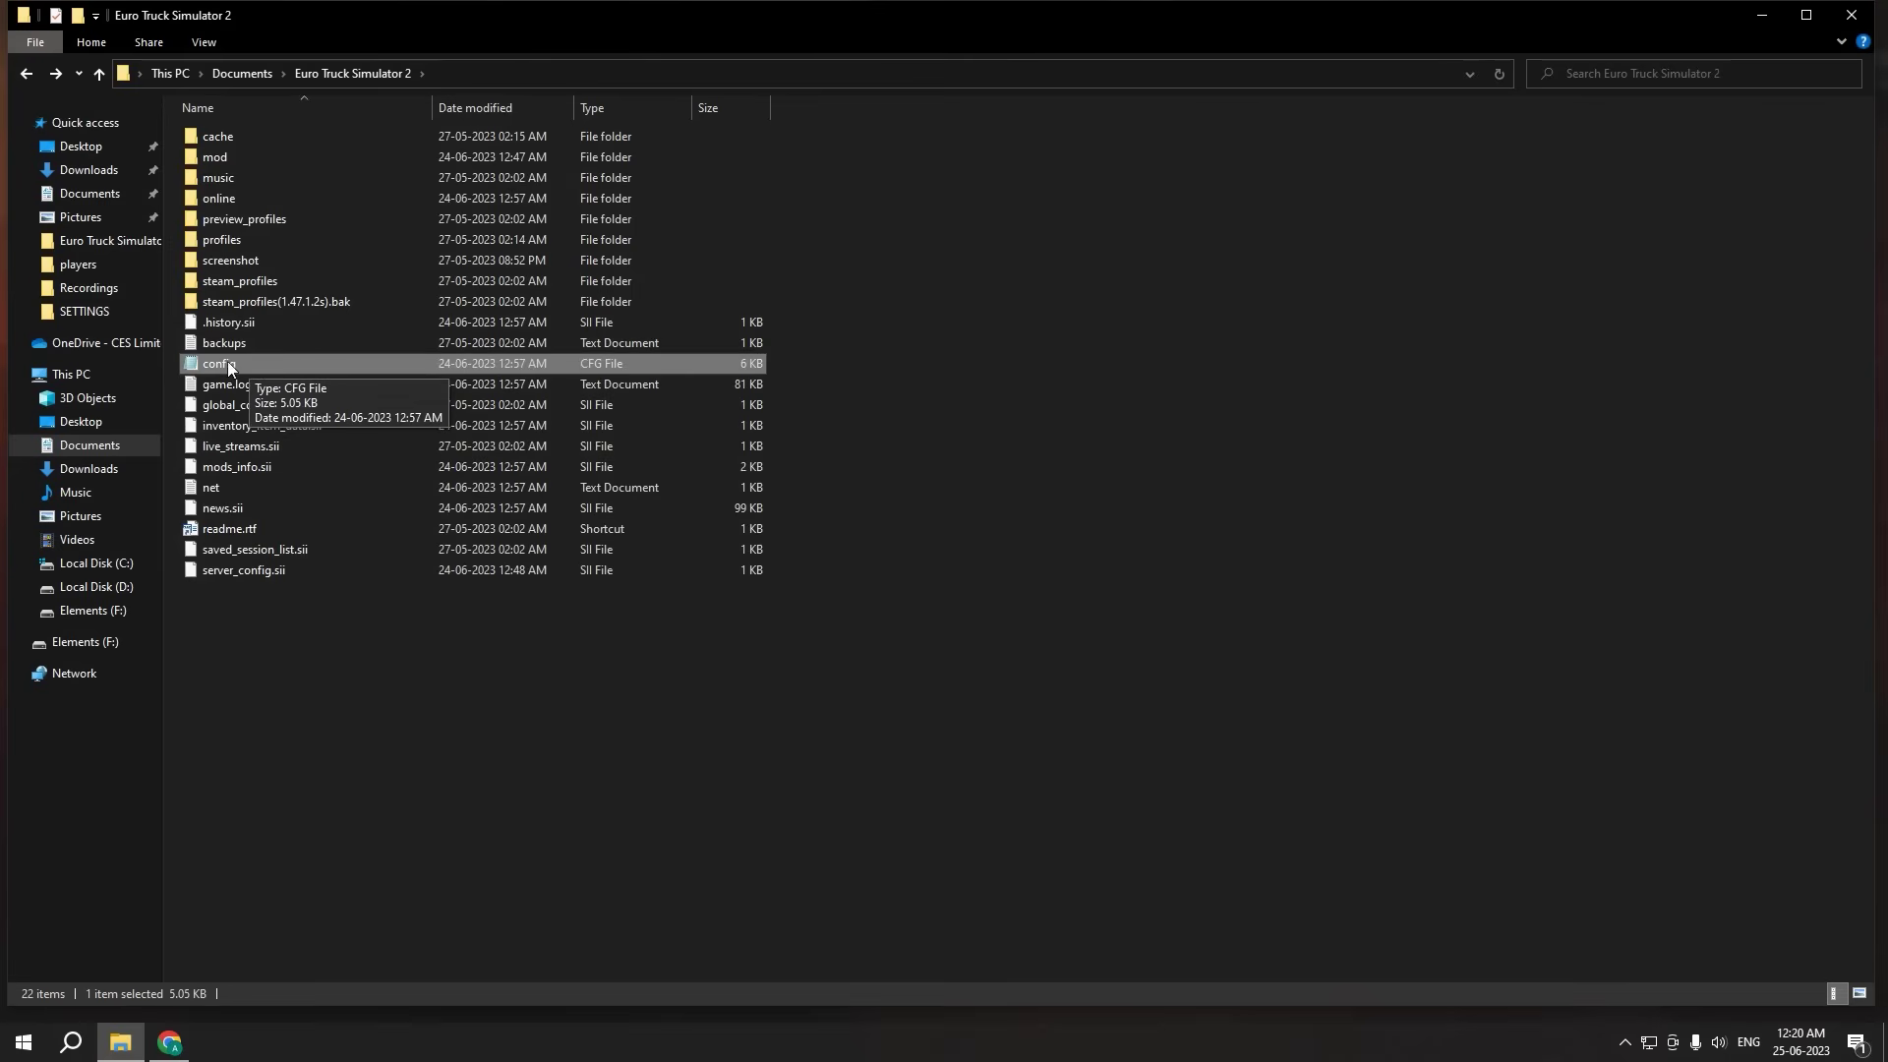
{"action": "double_click", "coordinate": [275, 381]}
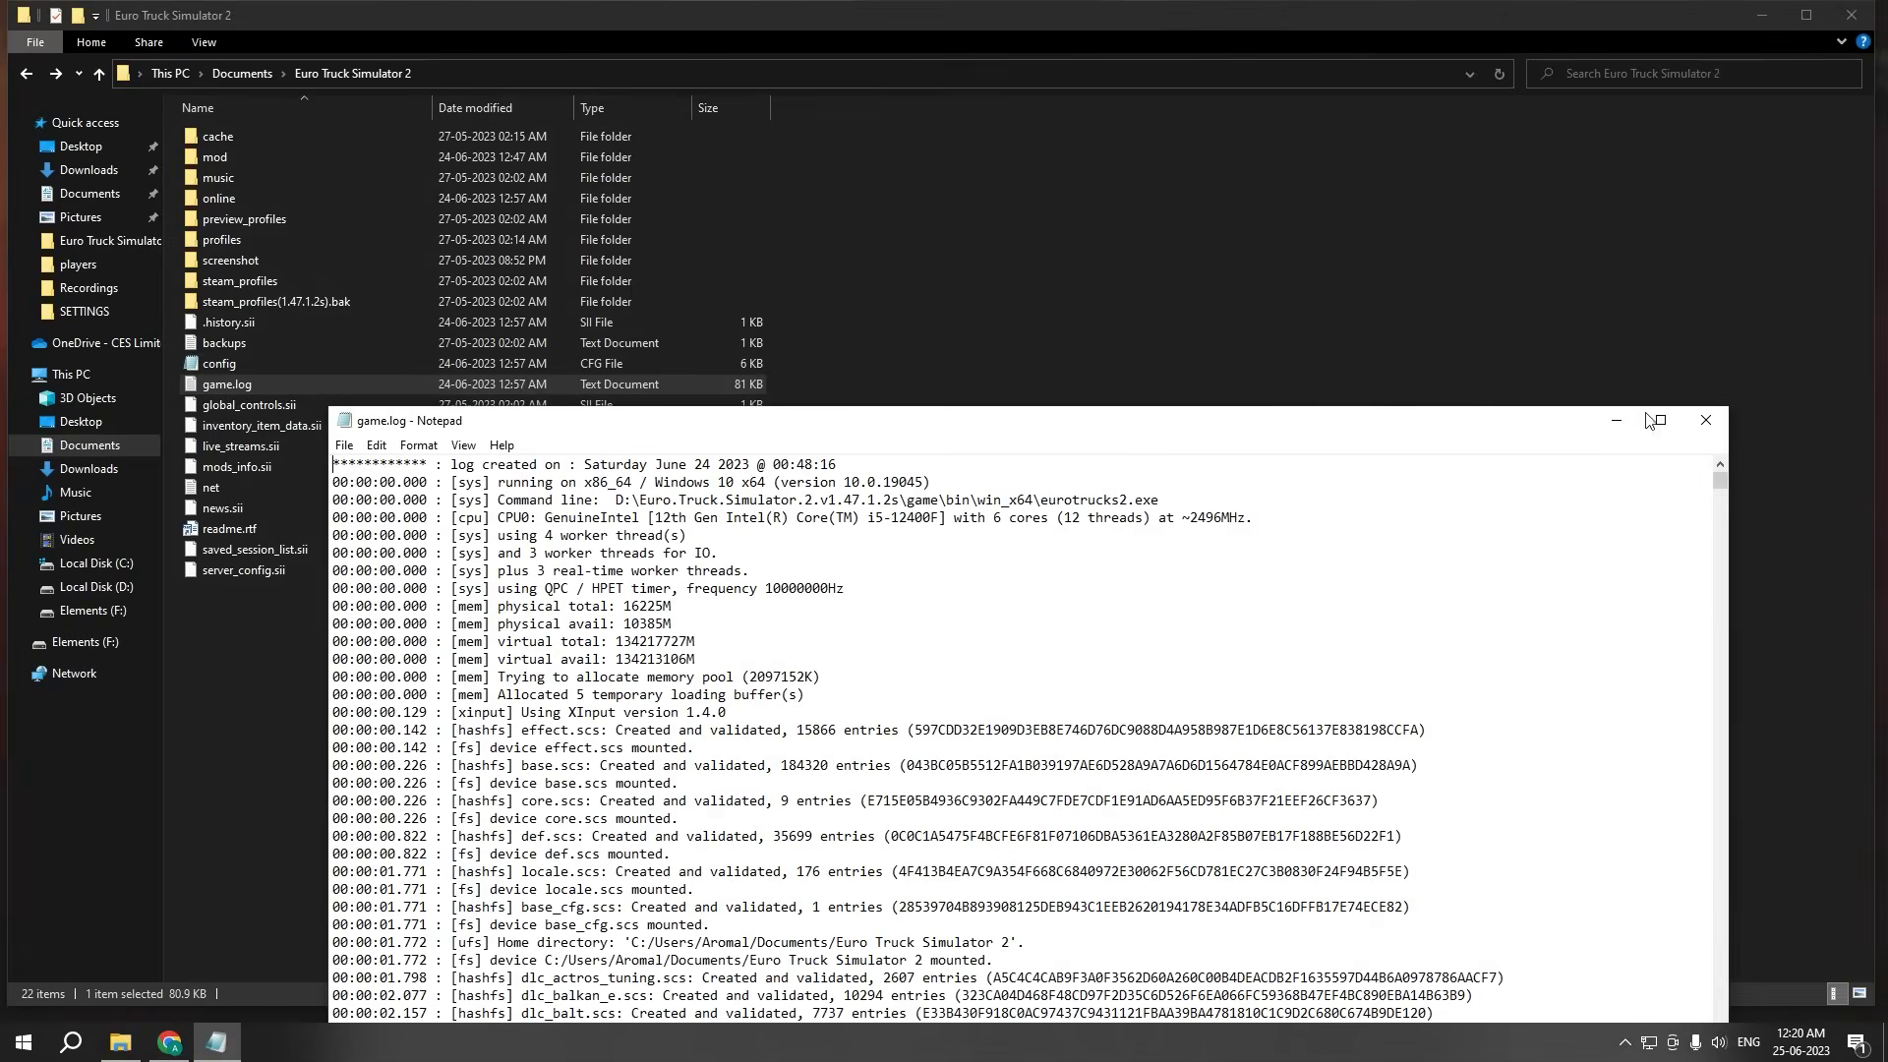
{"action": "left_click", "coordinate": [1705, 420]}
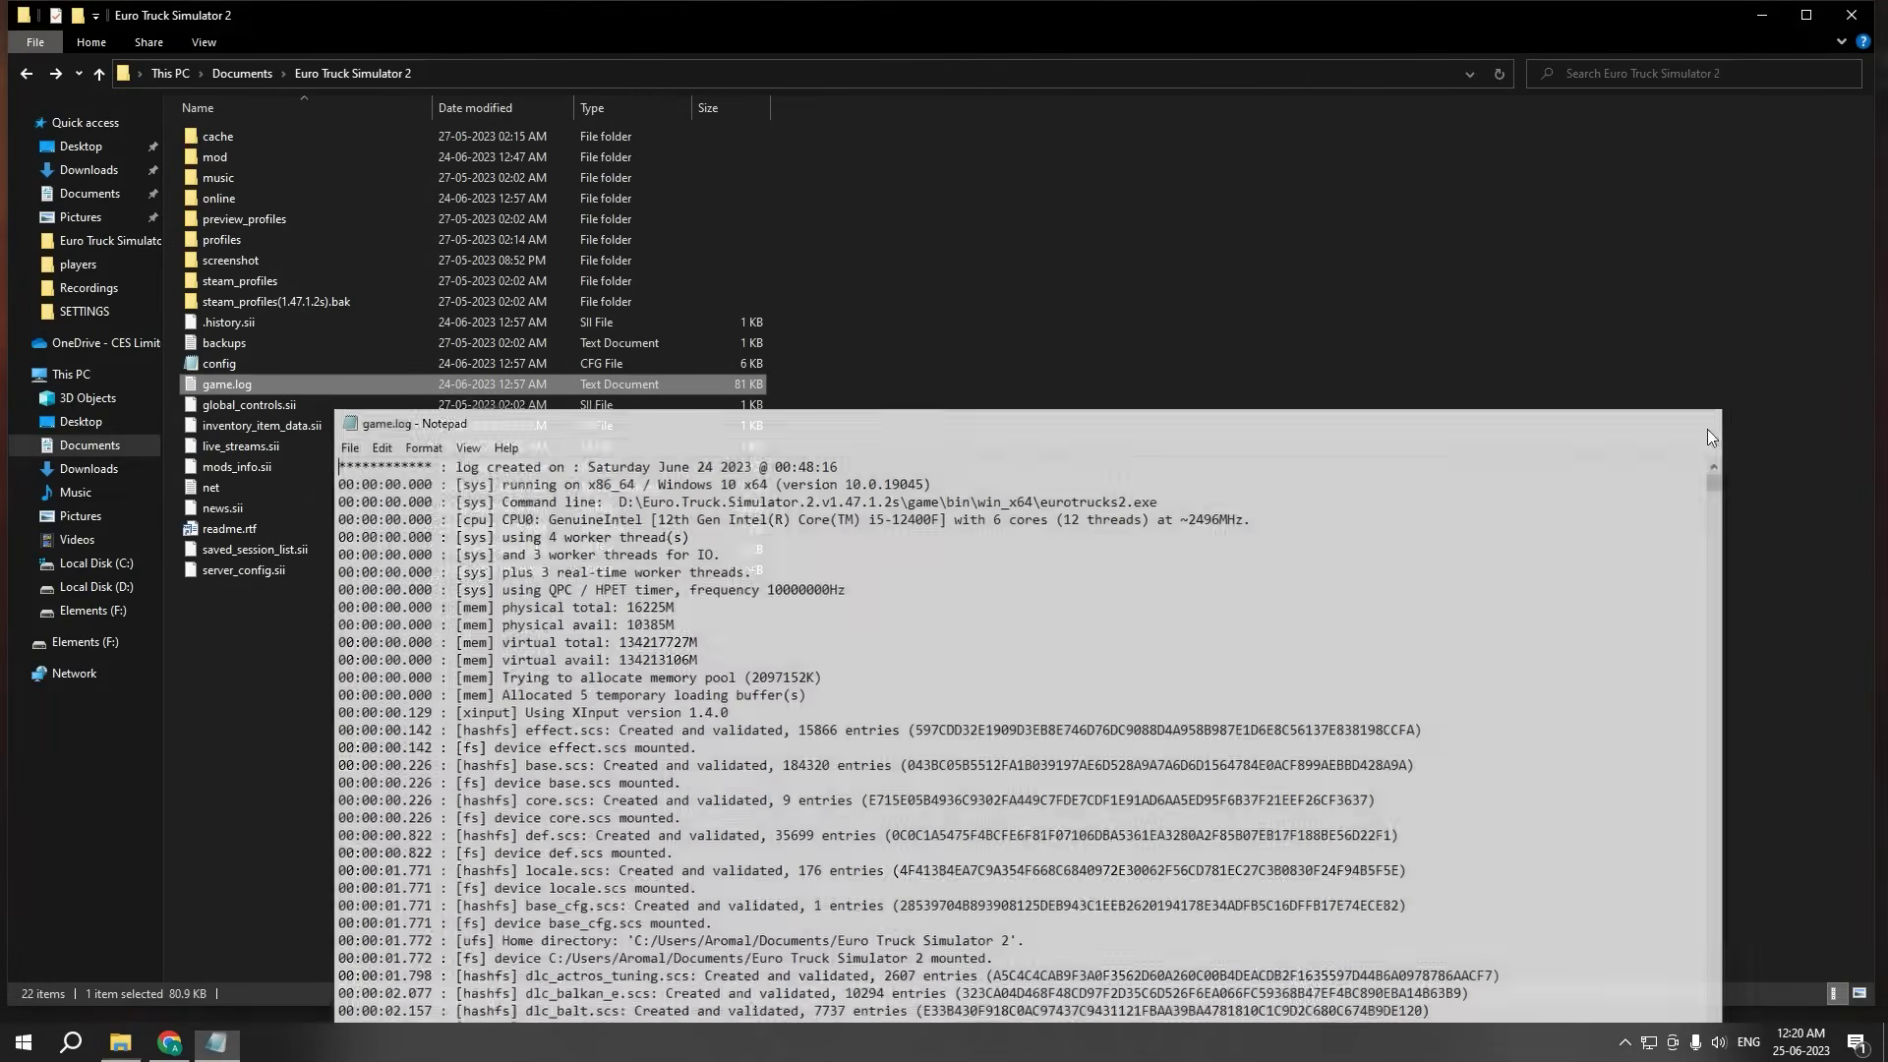
{"action": "left_click", "coordinate": [26, 78]}
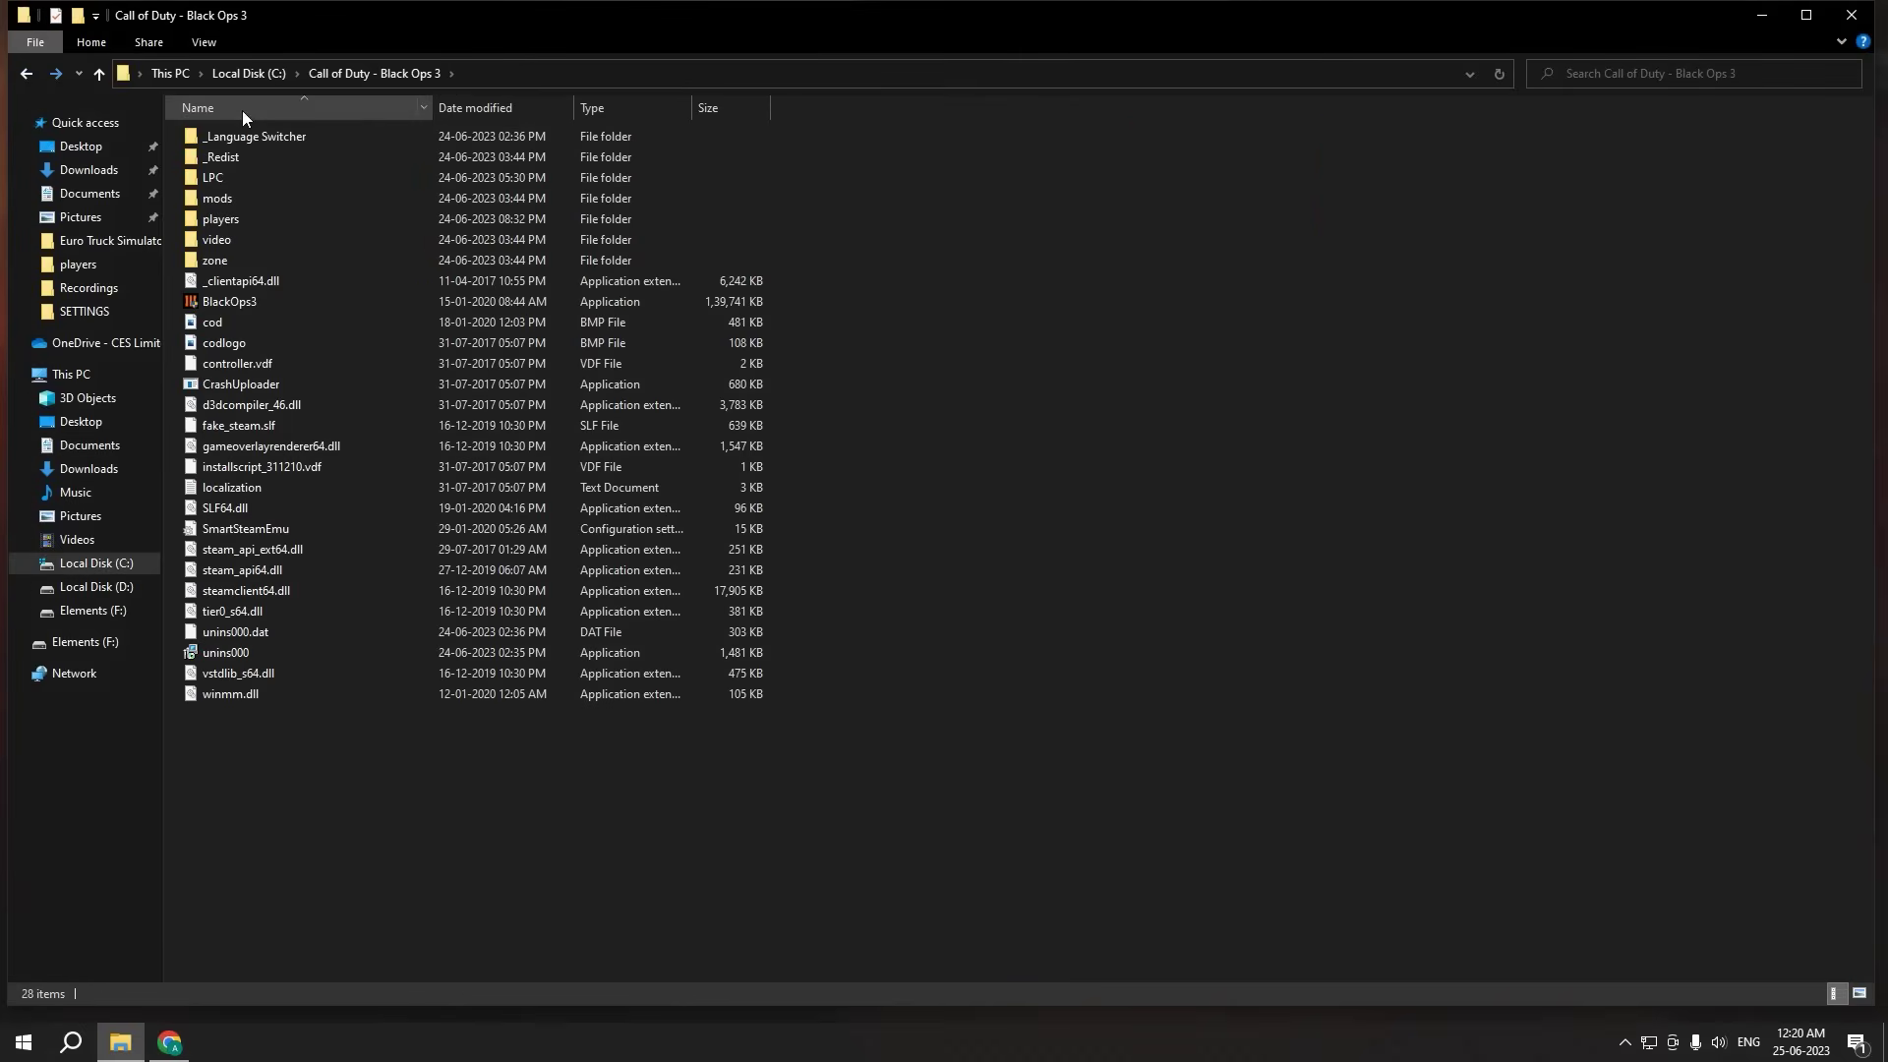